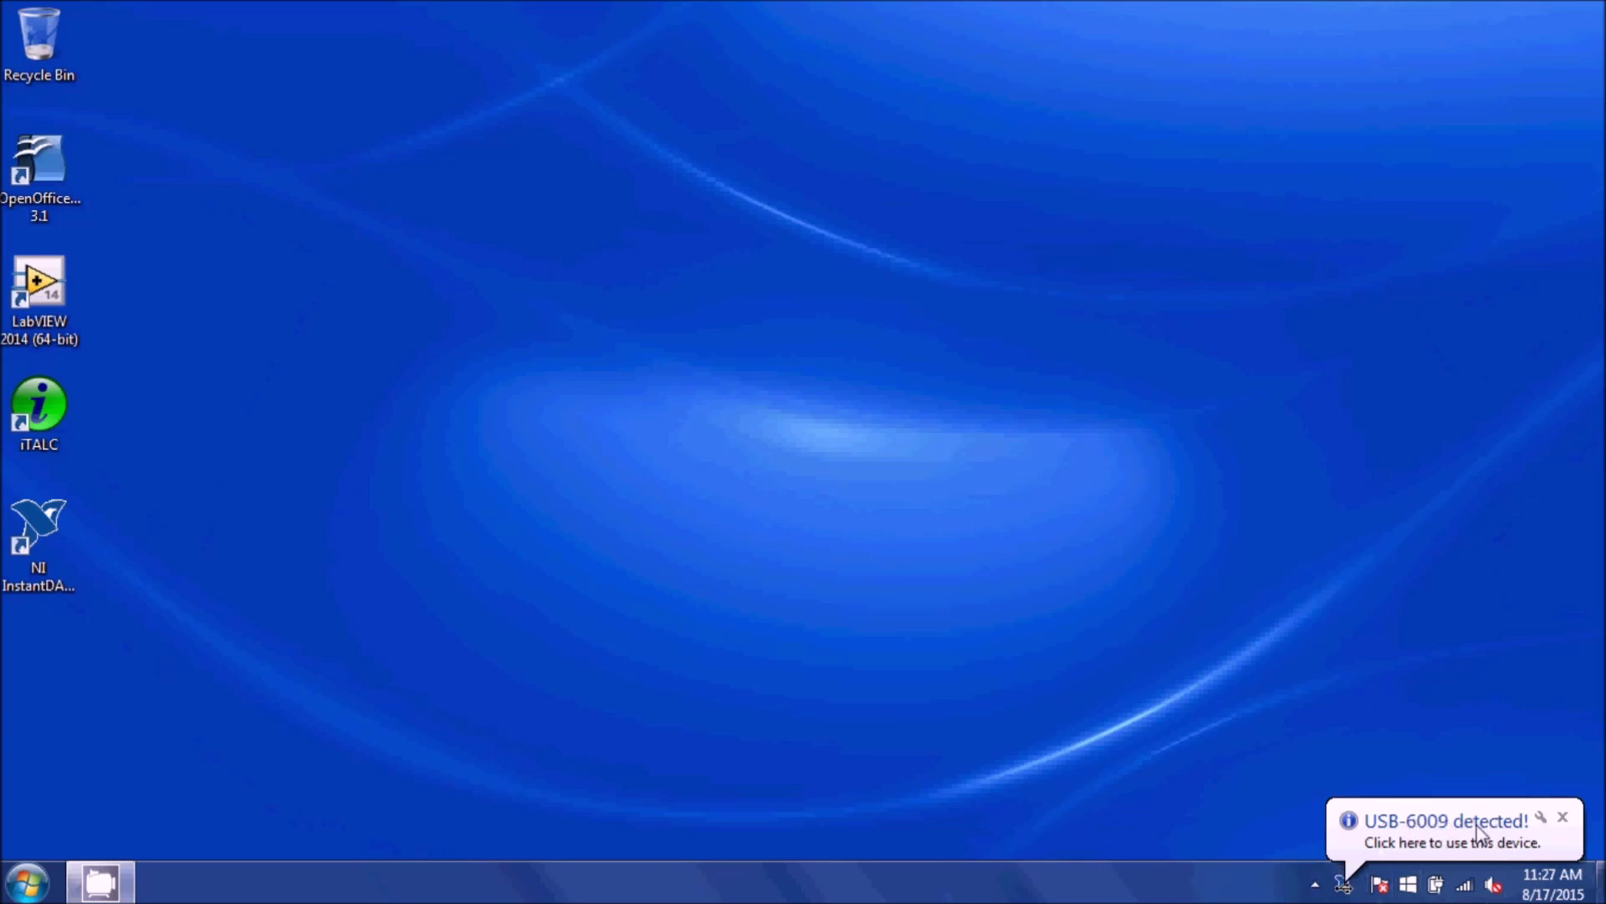
- Dismiss the USB-6009 notification, then launch LabVIEW 2014 and create a blank VI with its block diagram maximized
click(1561, 817)
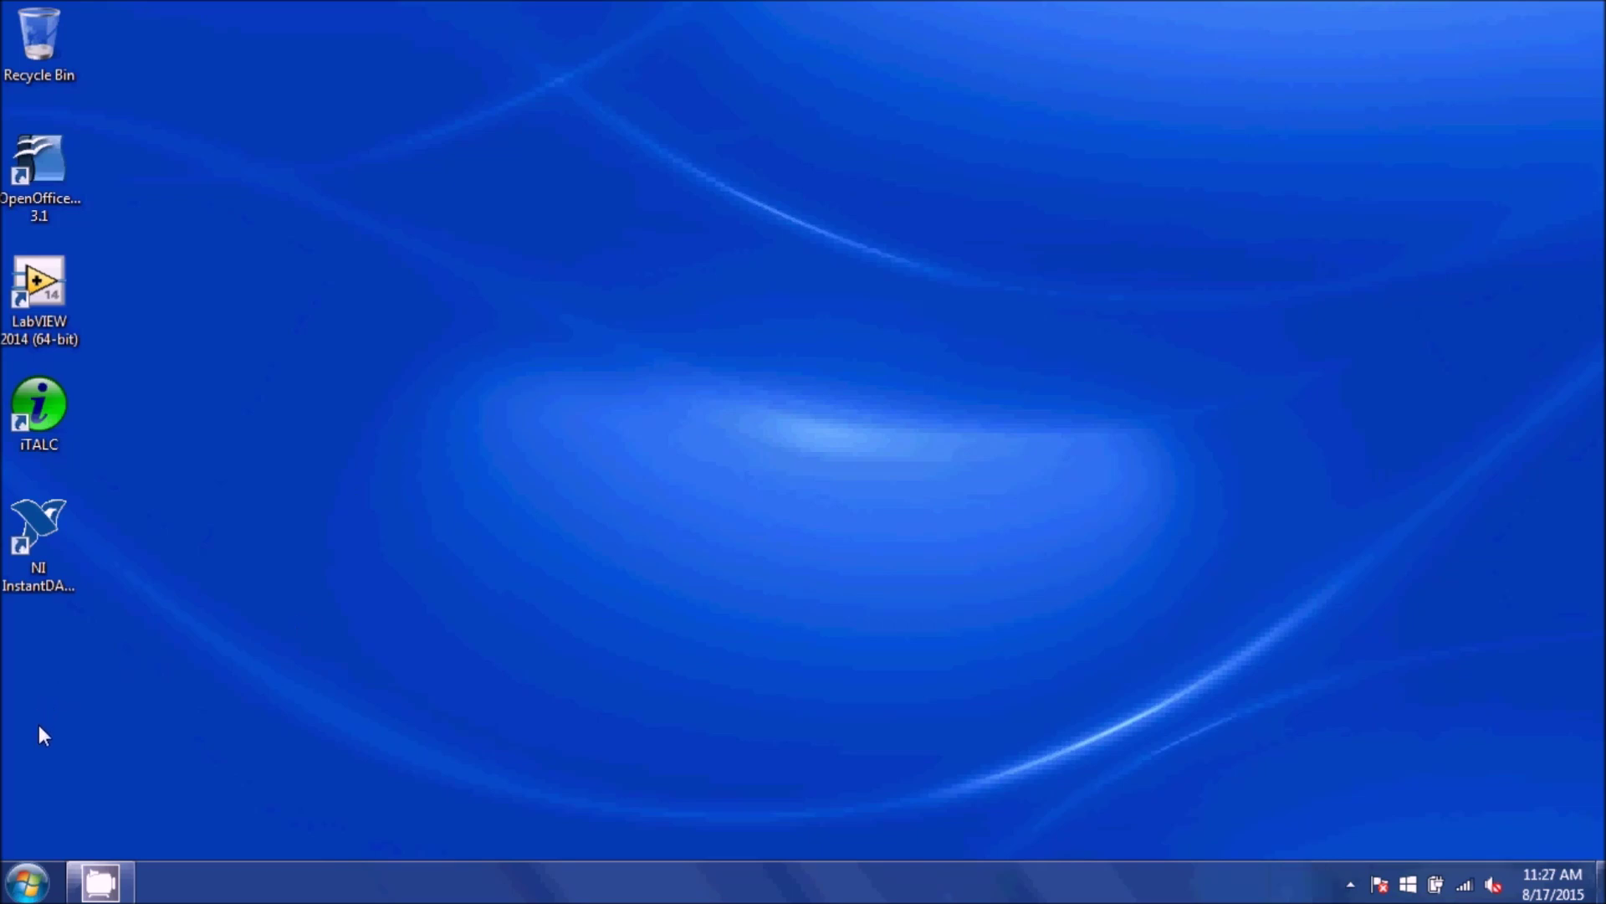
double_click(44, 314)
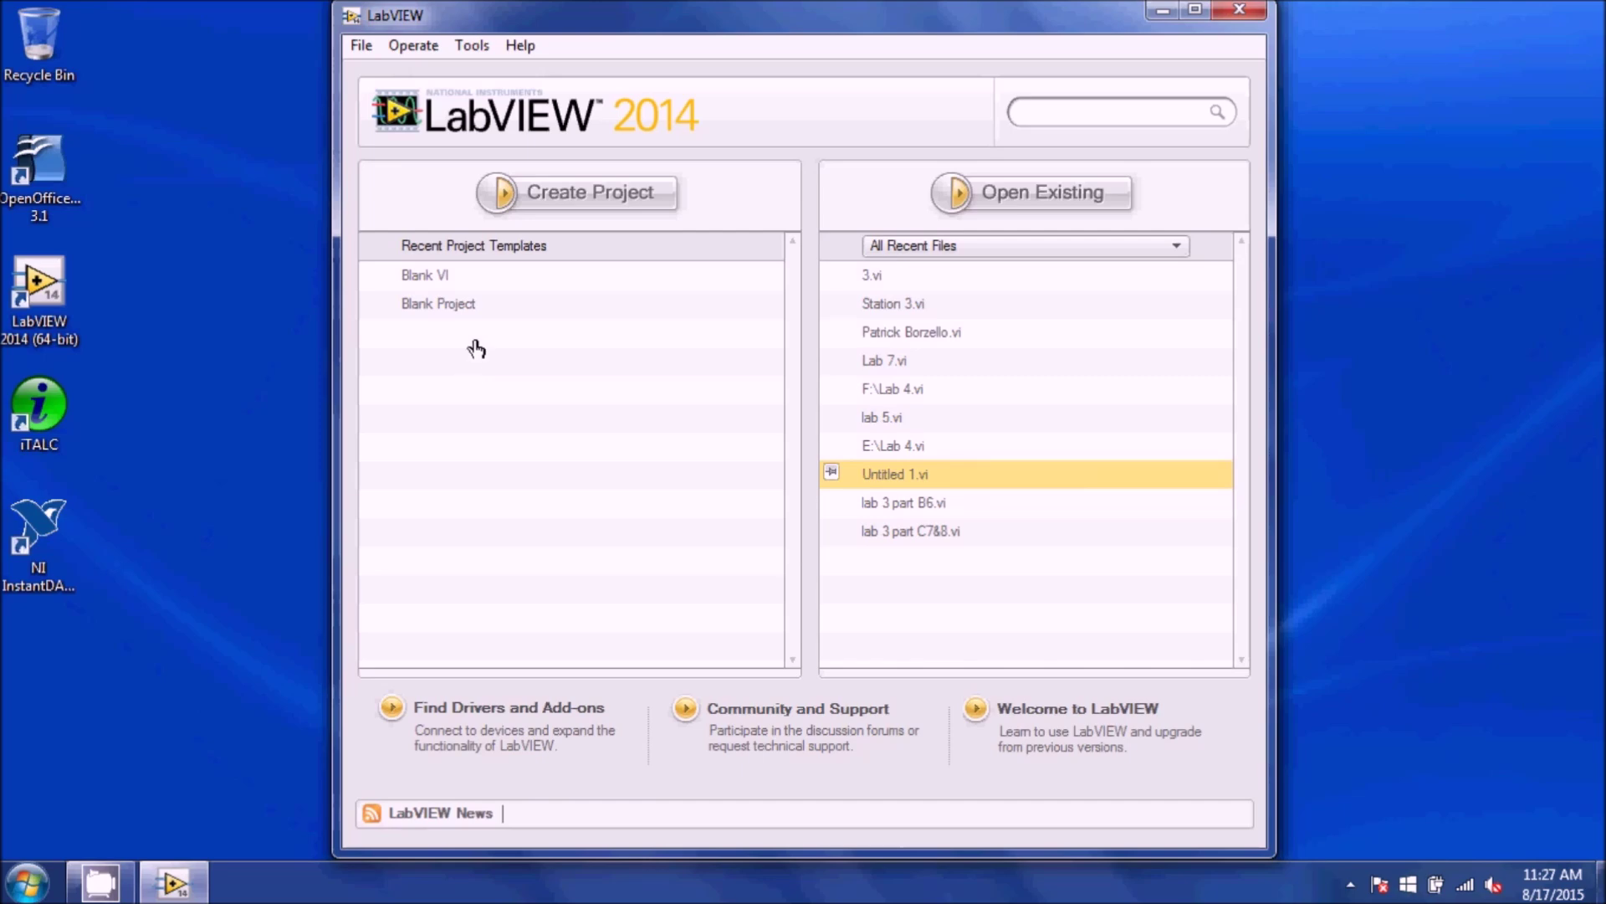
click(443, 276)
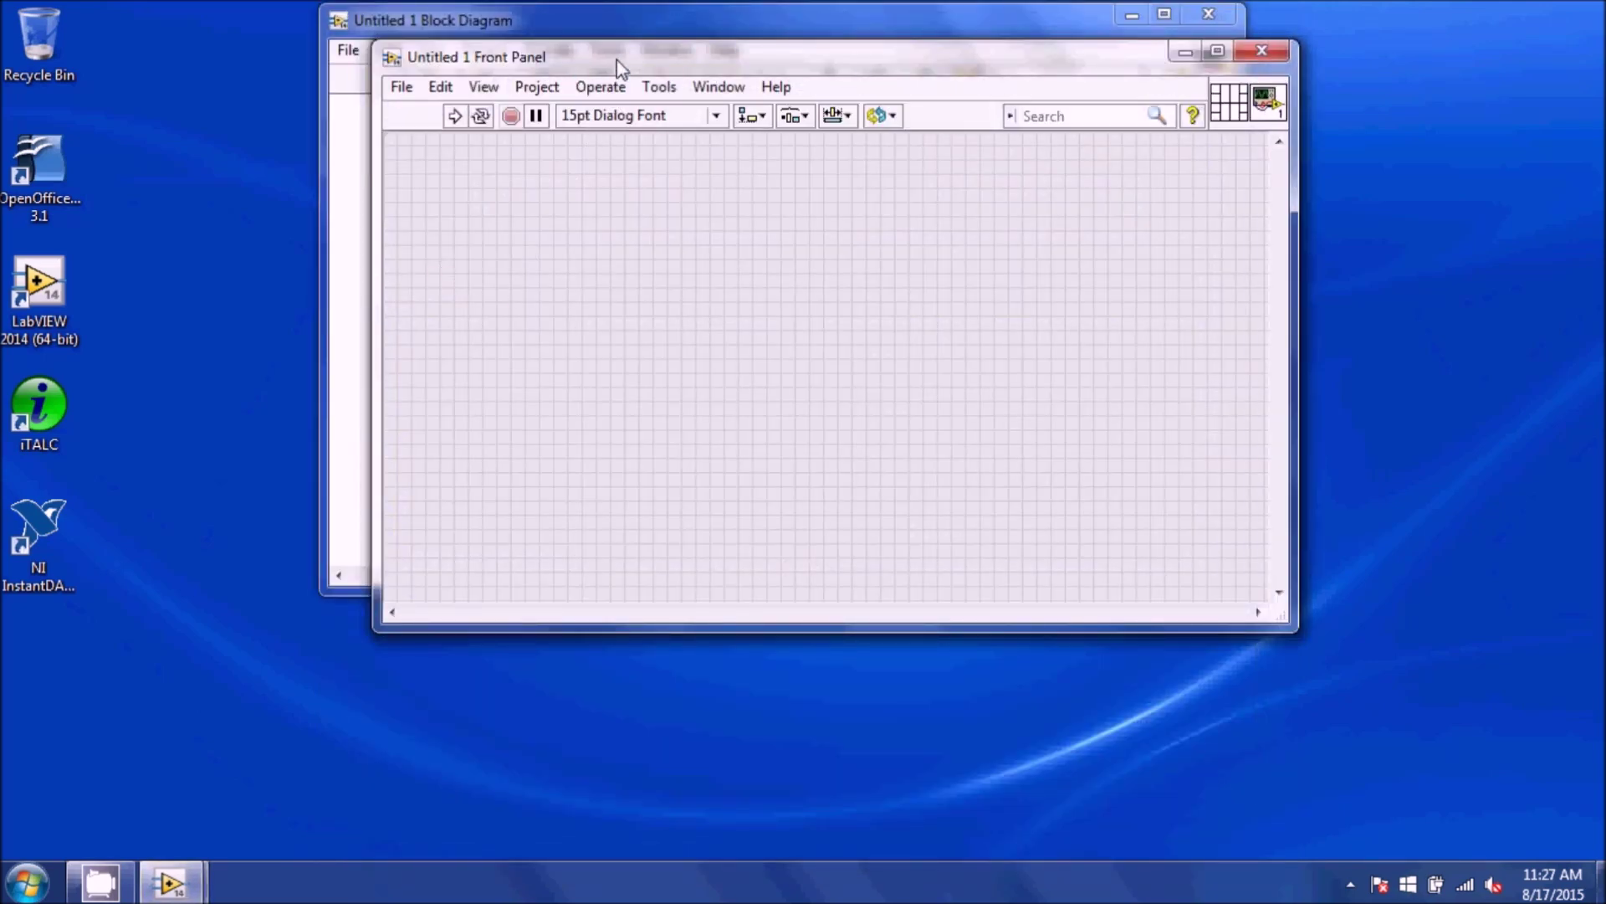
click(873, 35)
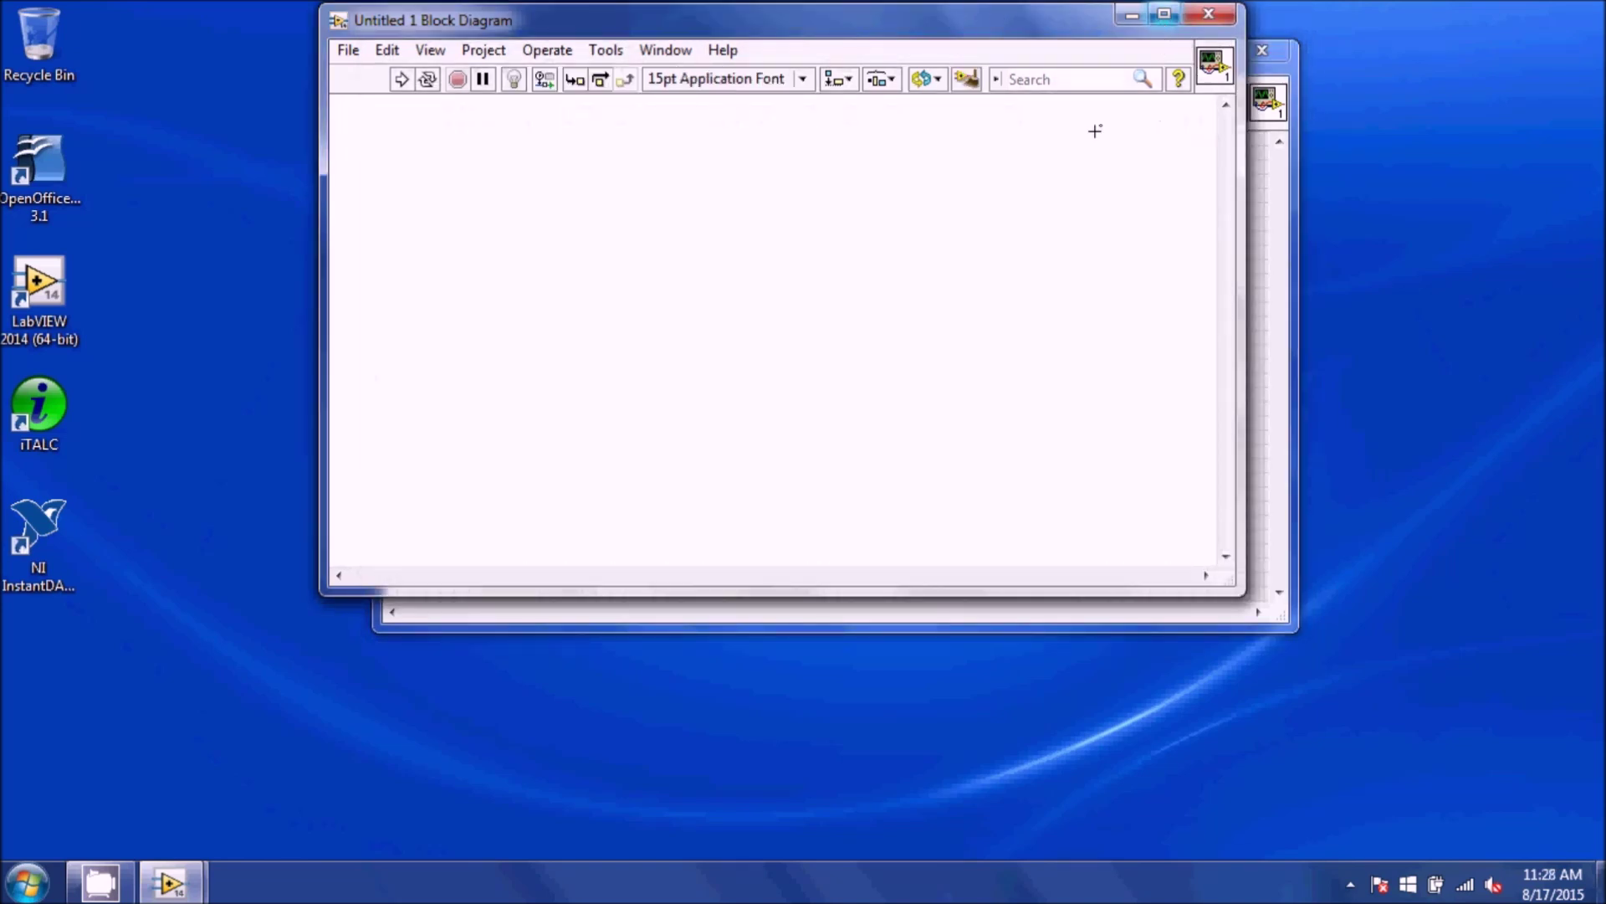
click(1164, 13)
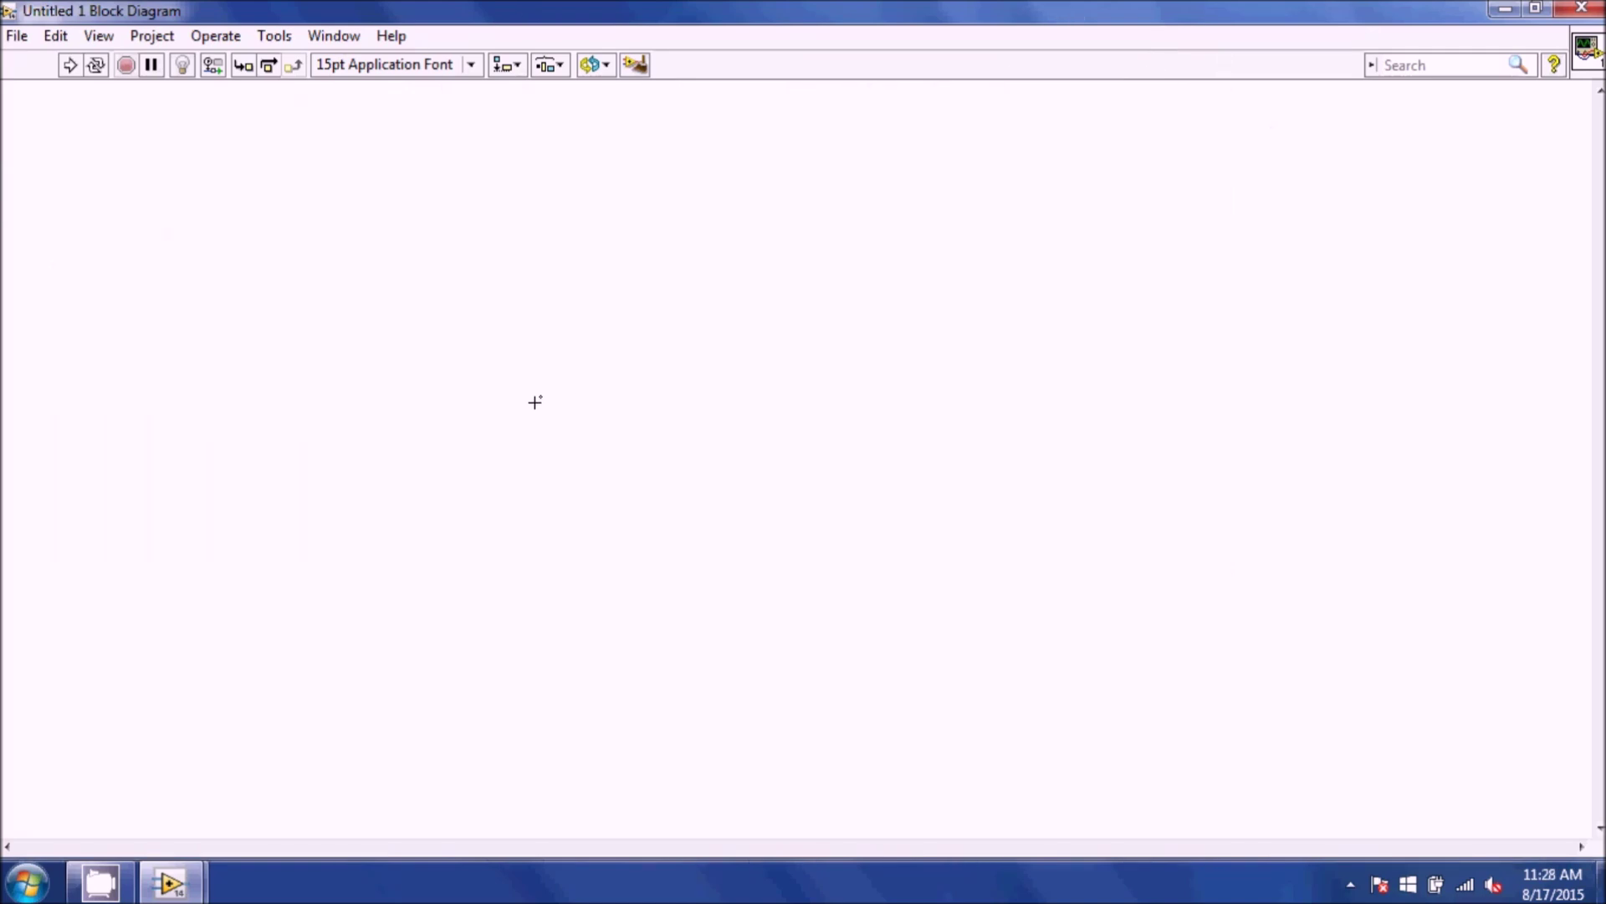
- Place a DAQ Assistant Express VI on the empty block diagram
right_click(506, 329)
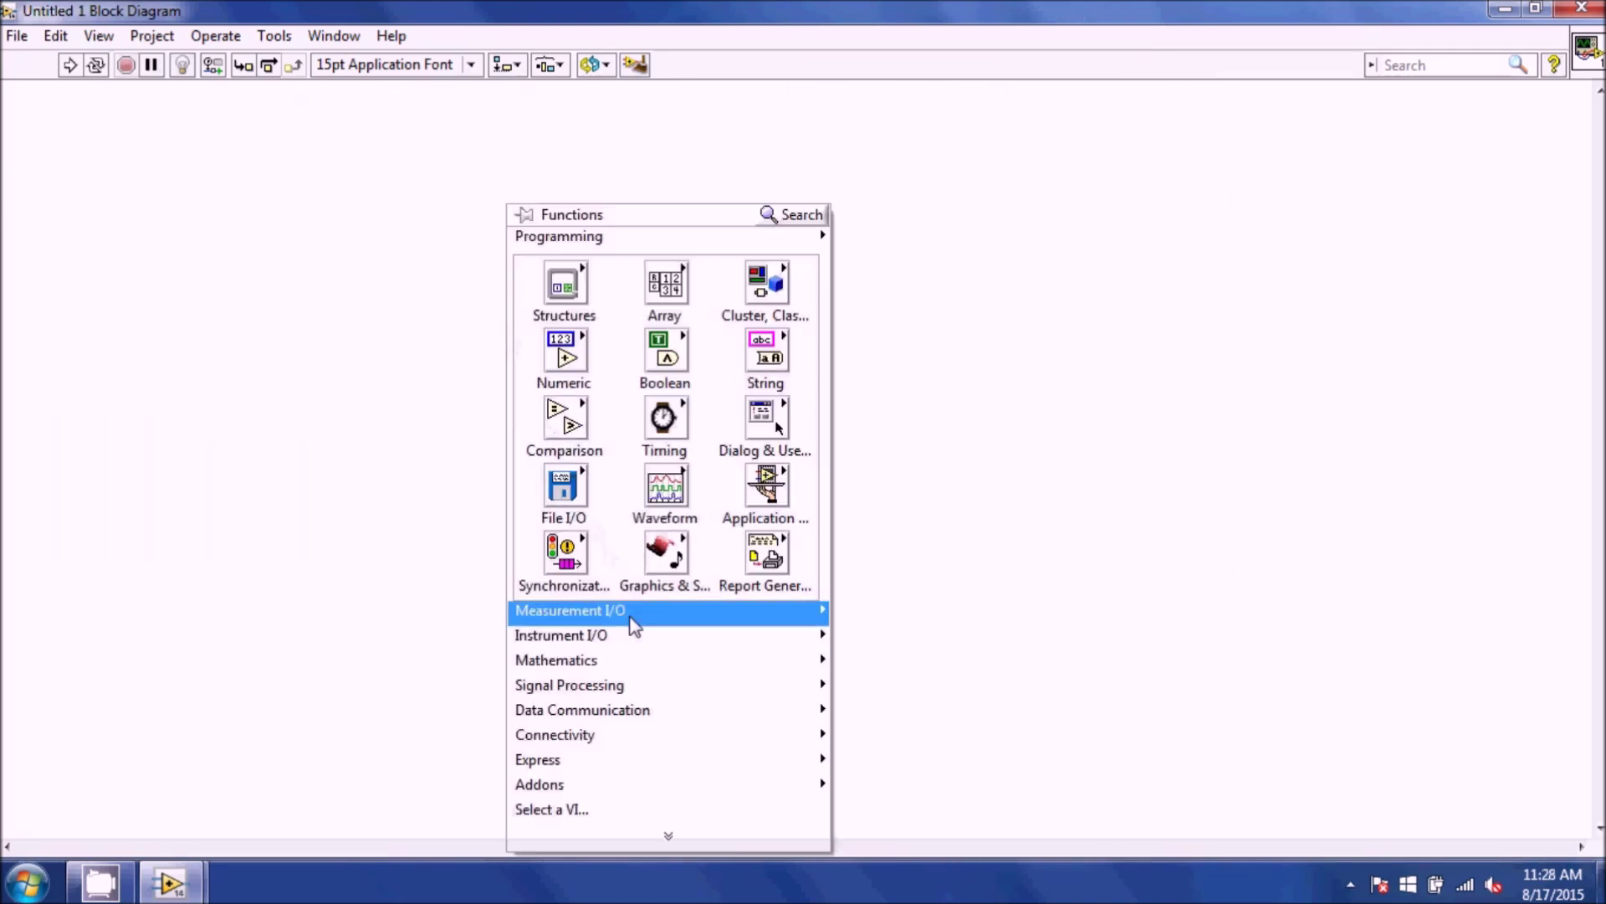
mouse_move(652, 765)
mouse_move(866, 749)
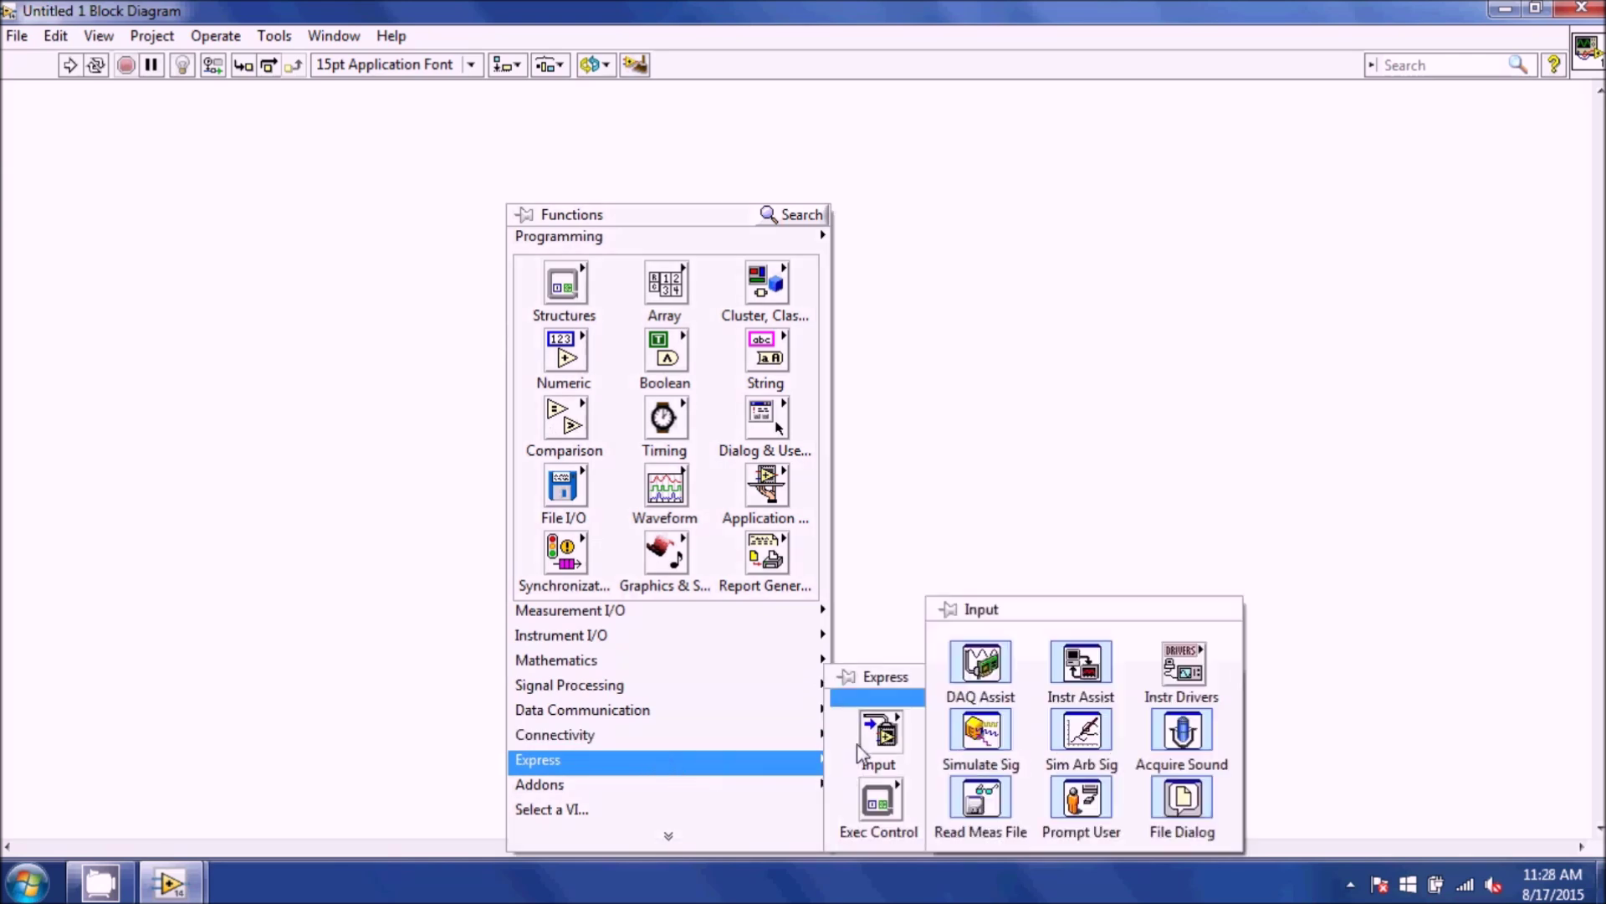
click(981, 680)
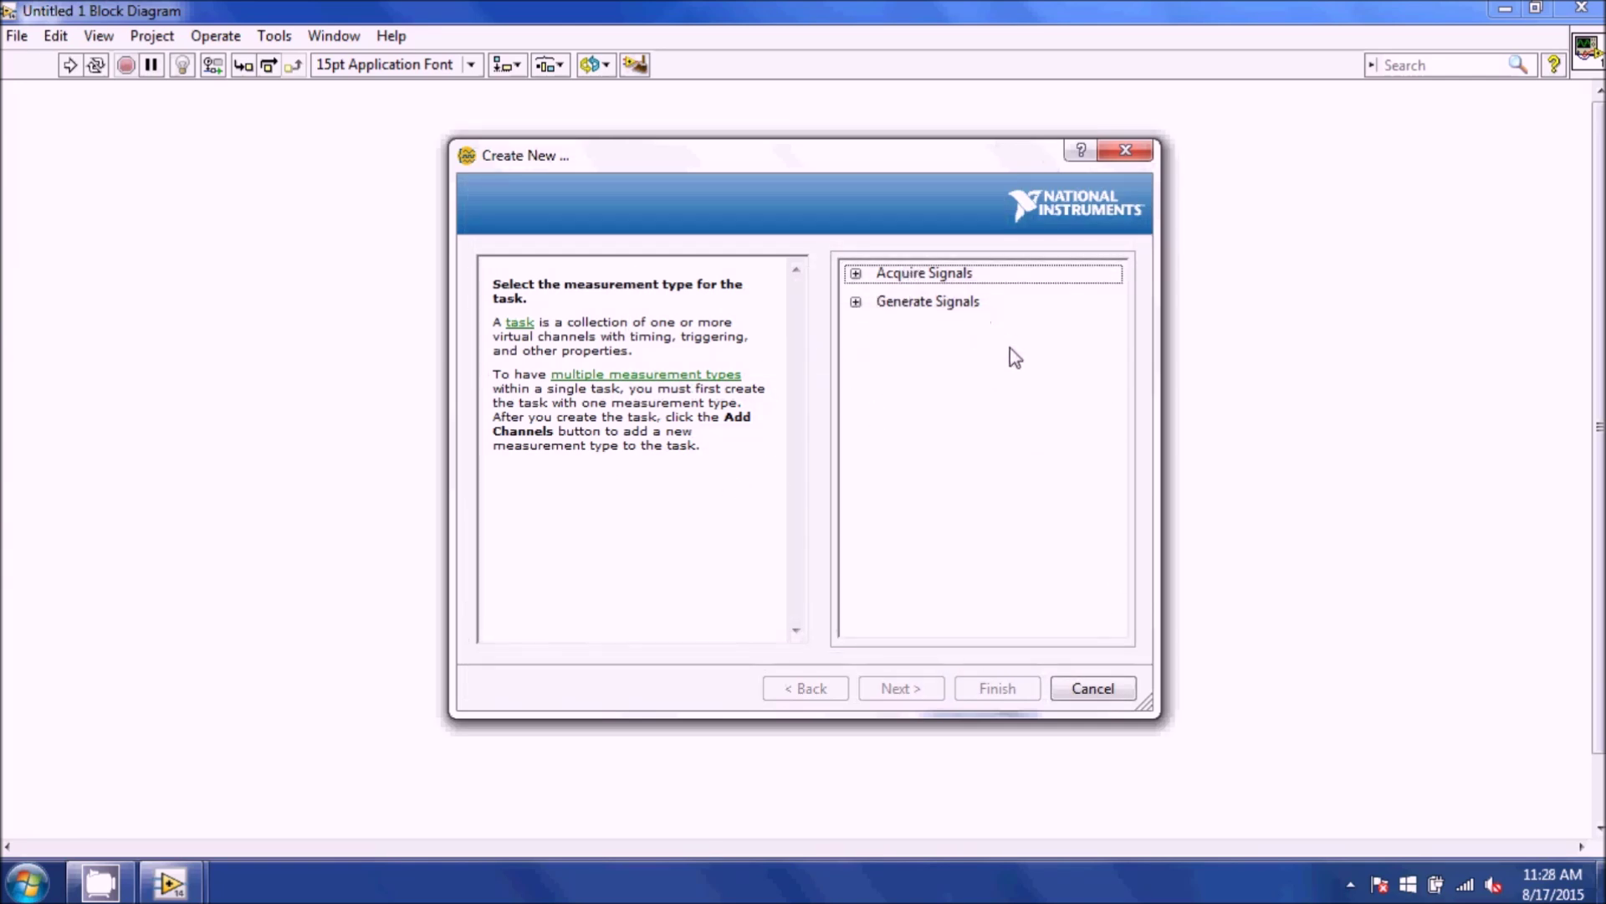
- Create an analog input voltage acquisition task on physical channel ai0 of the USB-6009
double_click(856, 274)
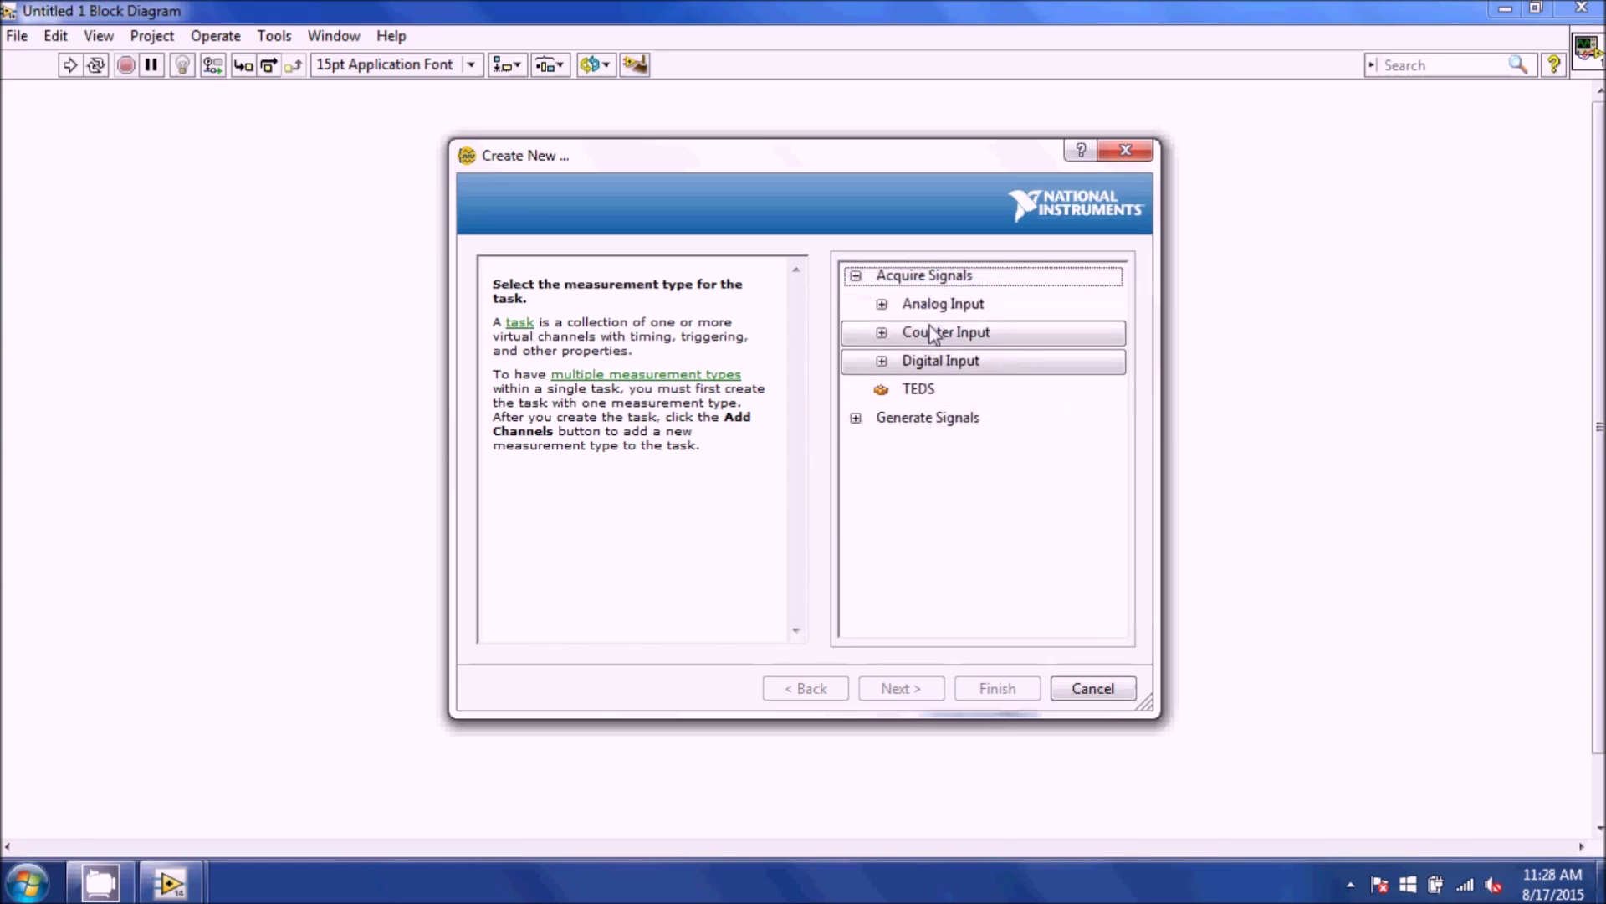
double_click(883, 306)
click(884, 306)
click(883, 306)
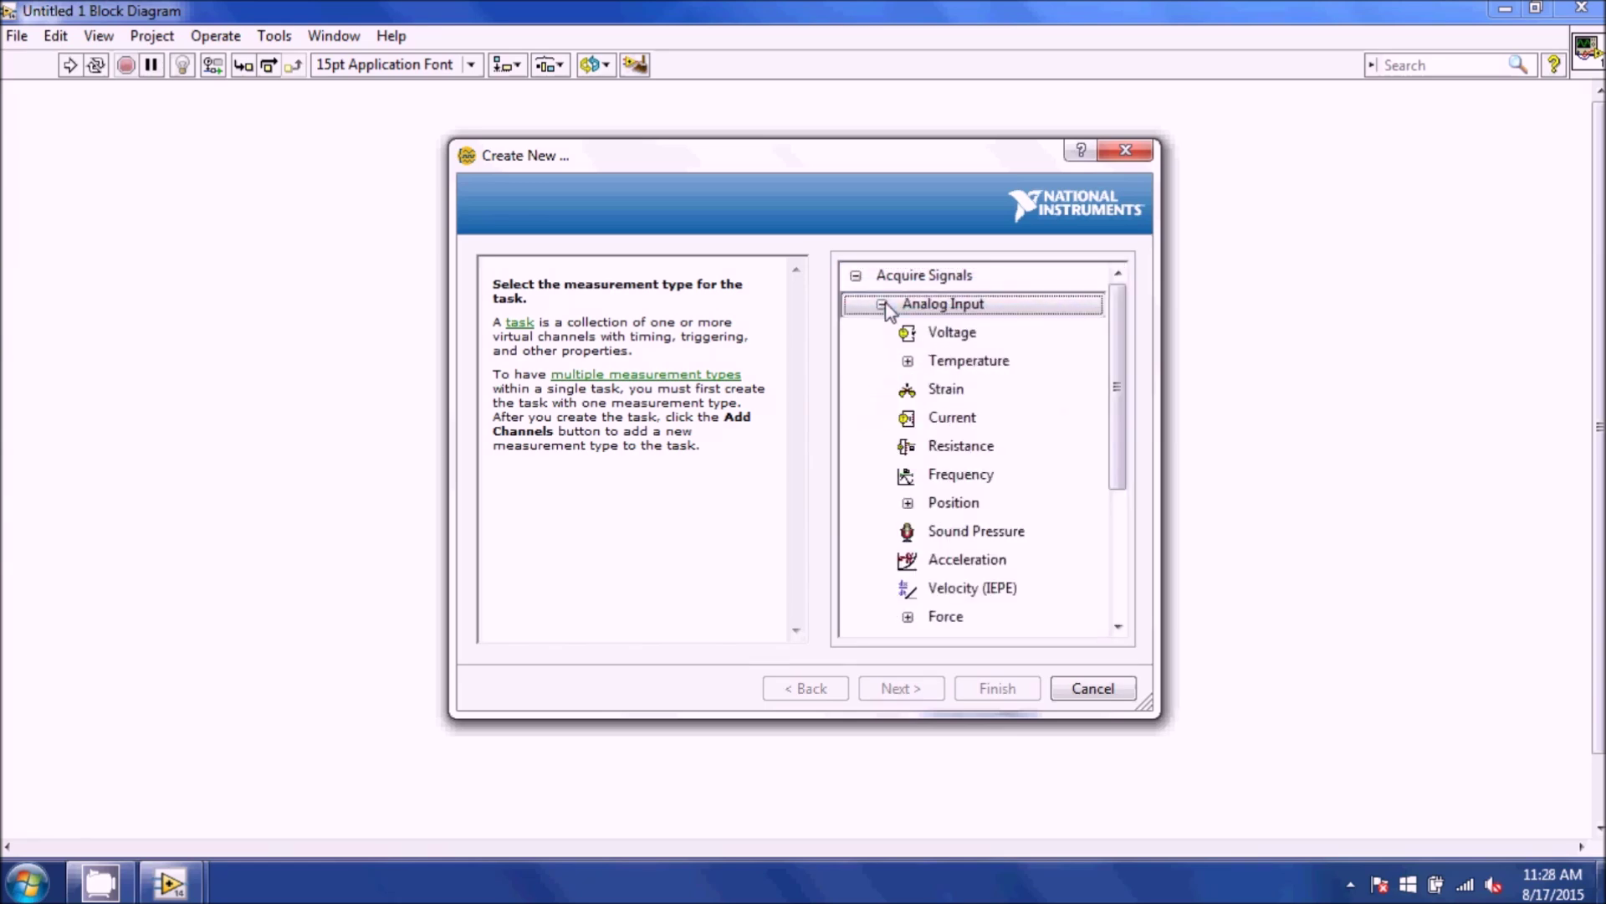
double_click(930, 335)
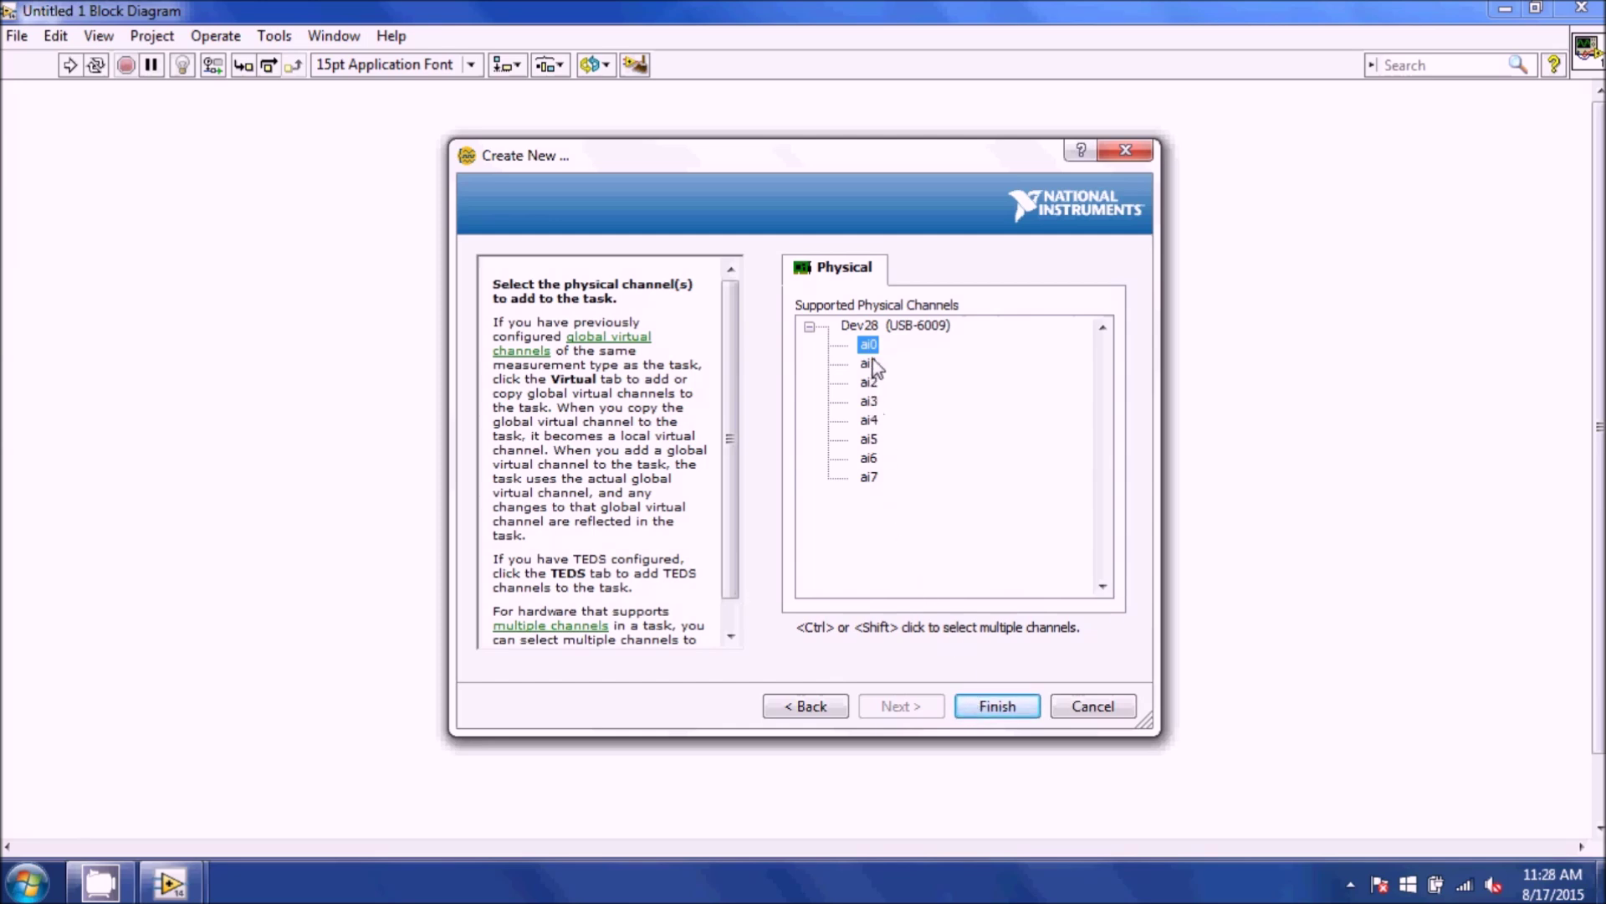
click(995, 705)
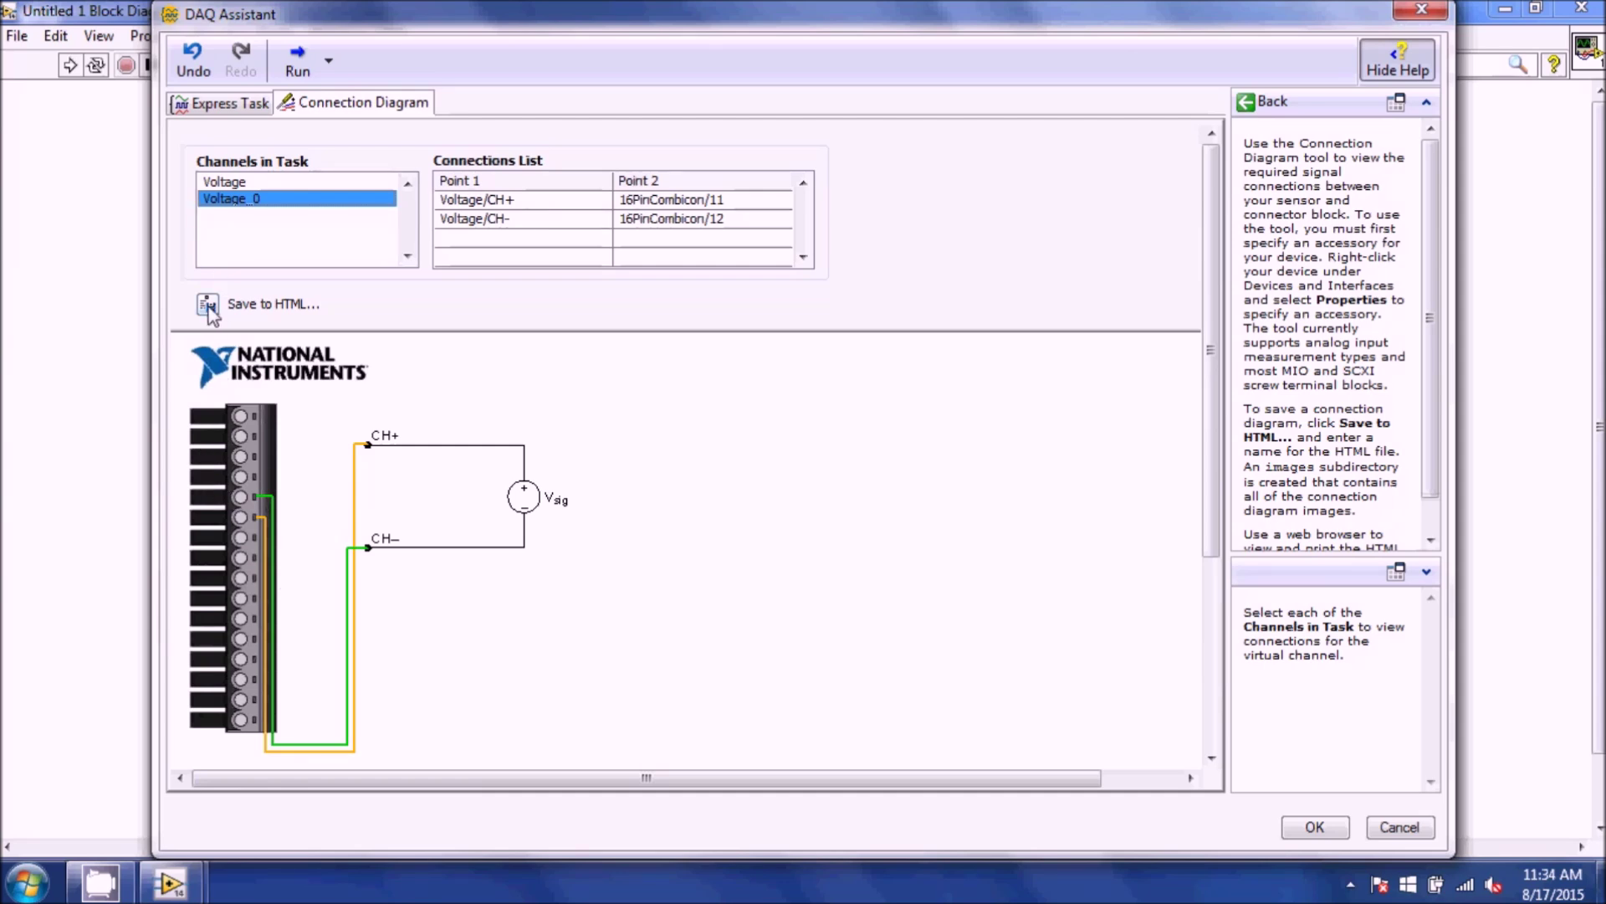
- Remove the Voltage_0 channel from the DAQ Assistant task and accept the configuration
click(230, 102)
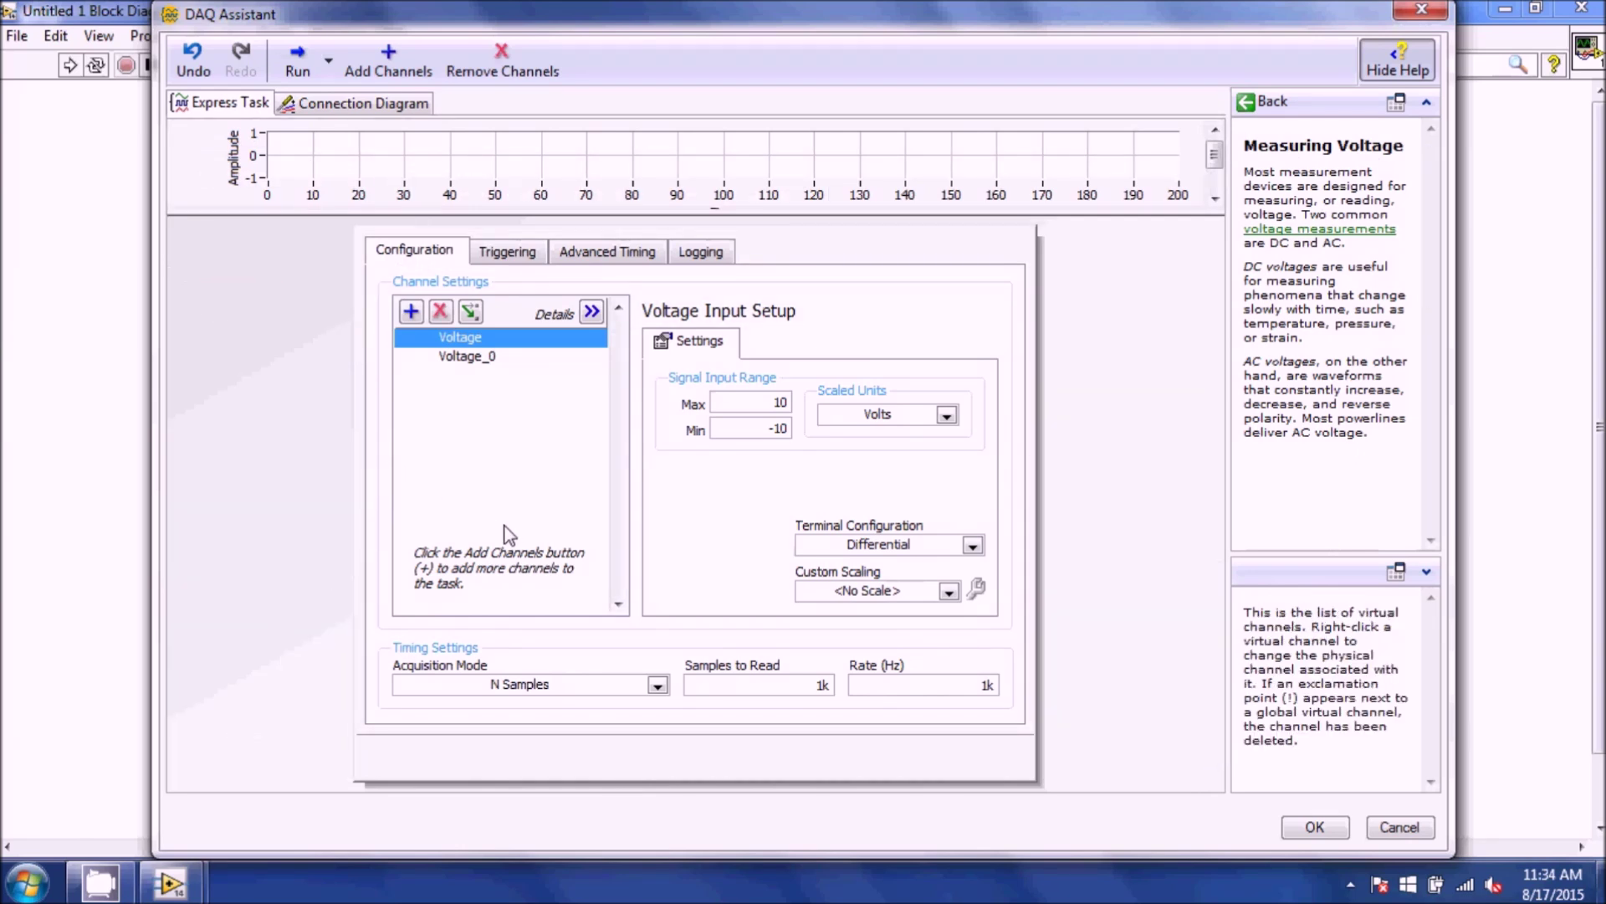
double_click(762, 404)
click(465, 360)
click(441, 311)
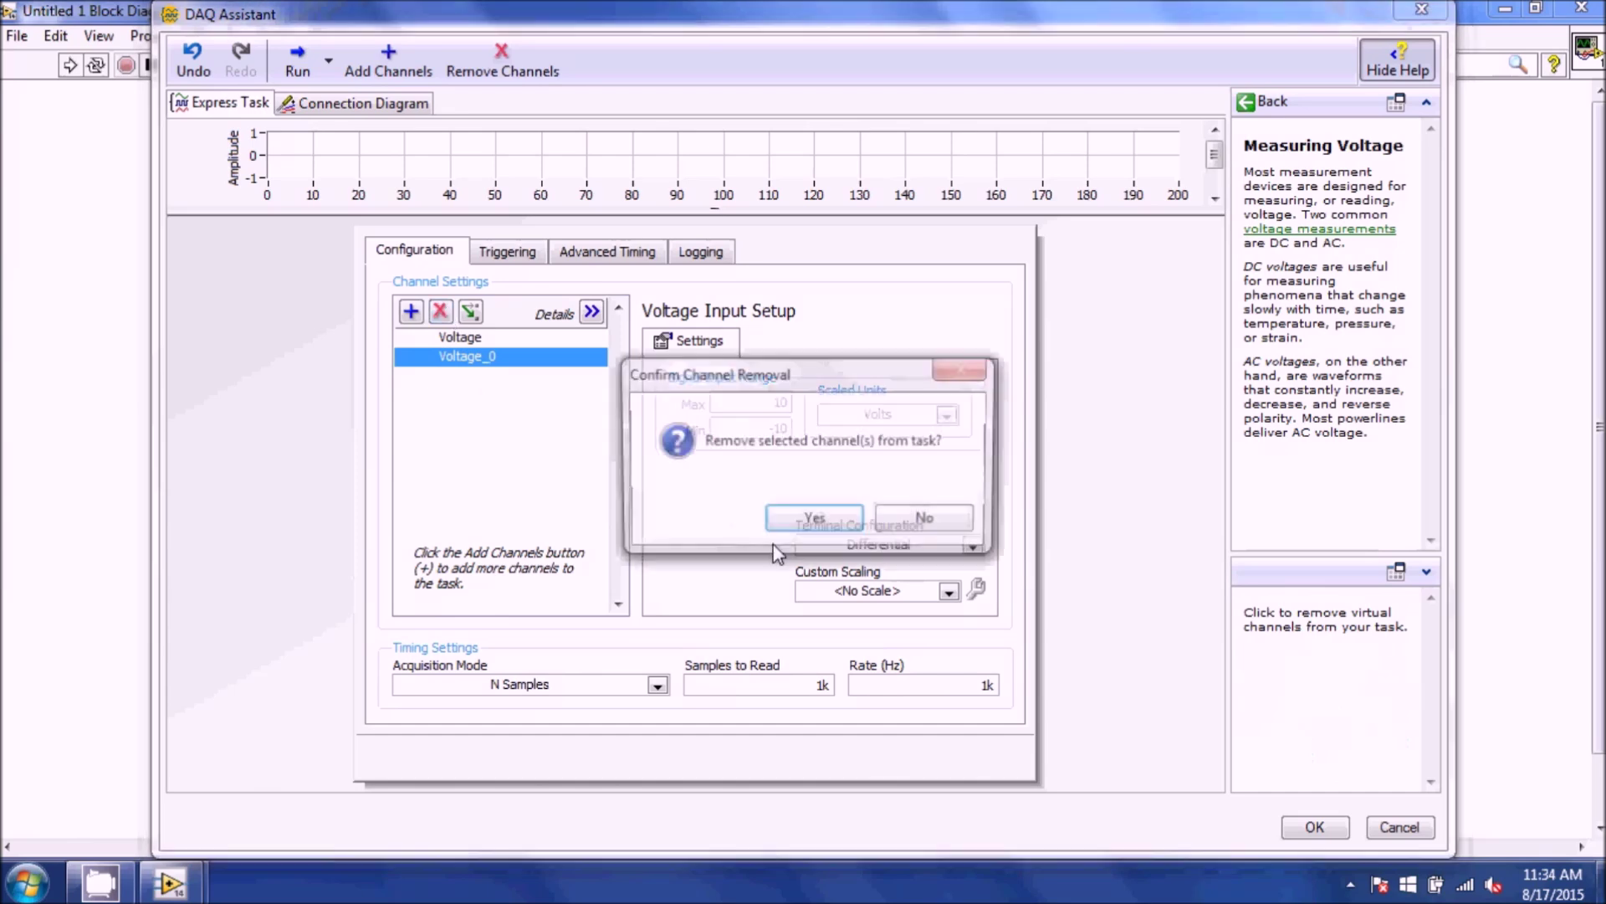
click(809, 527)
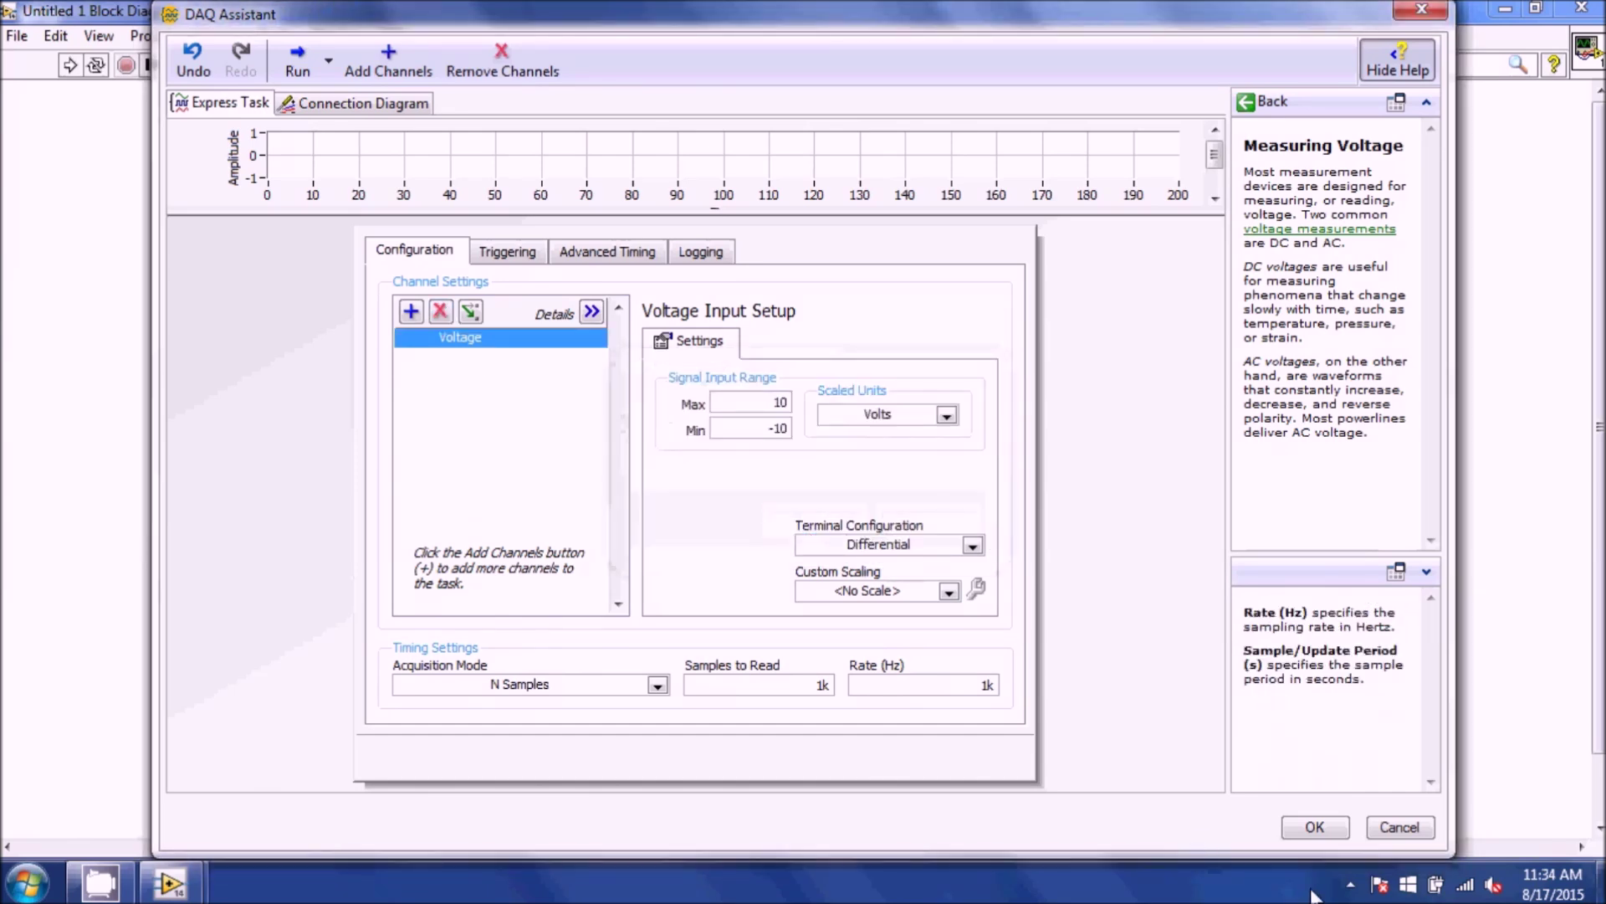
click(1333, 824)
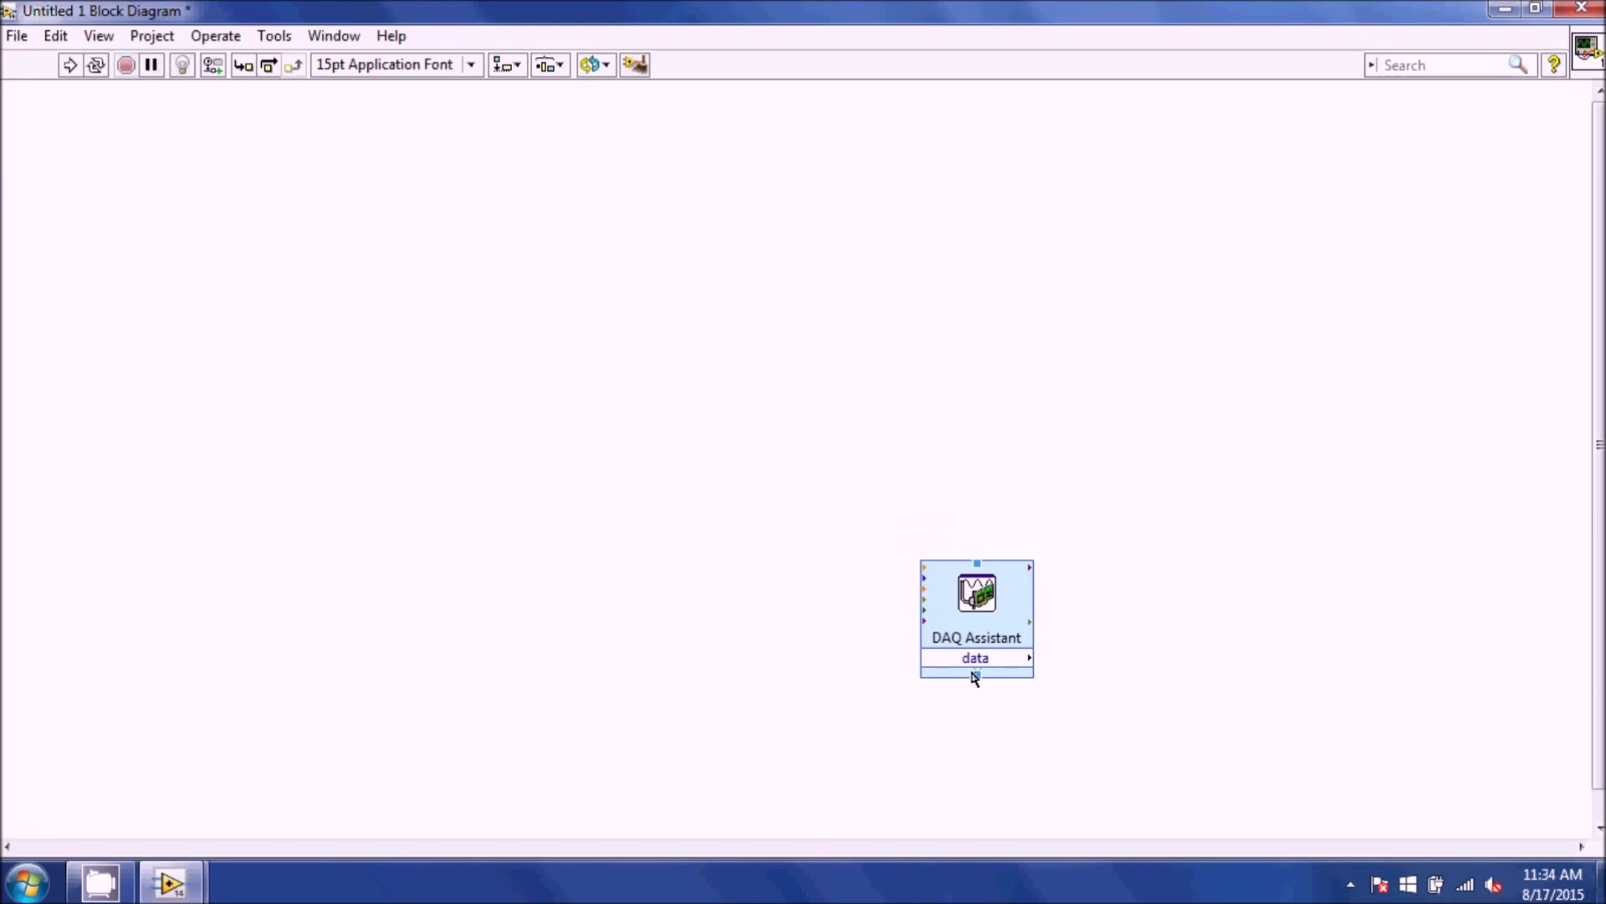
- Reopen the DAQ Assistant's configuration and add a second voltage channel on physical channel ai1
double_click(954, 607)
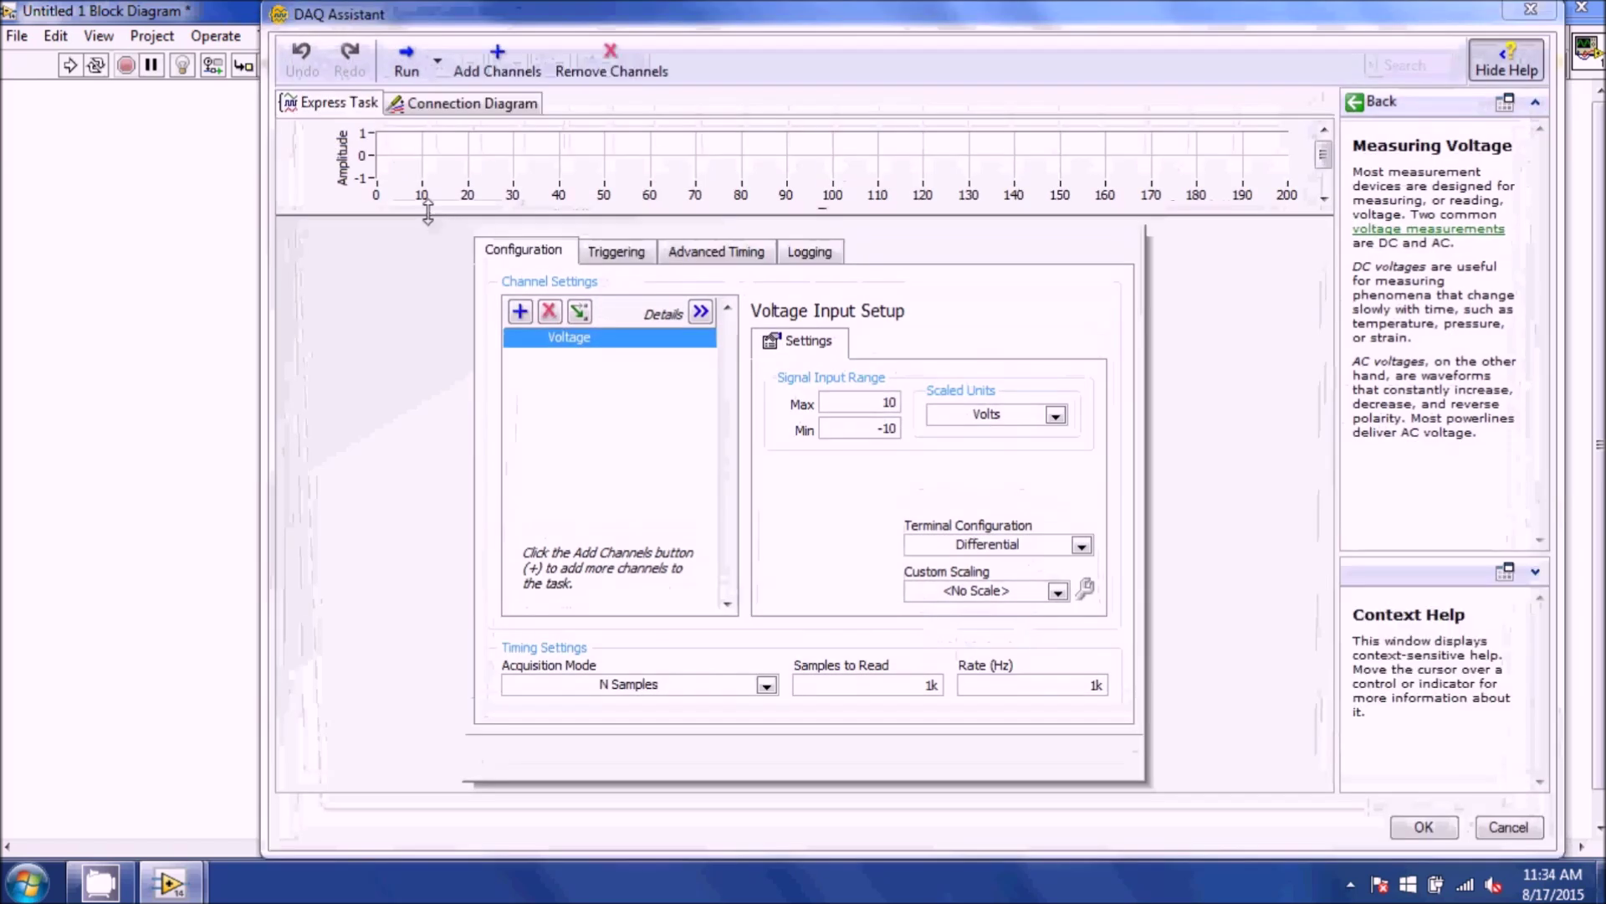
click(643, 260)
click(691, 255)
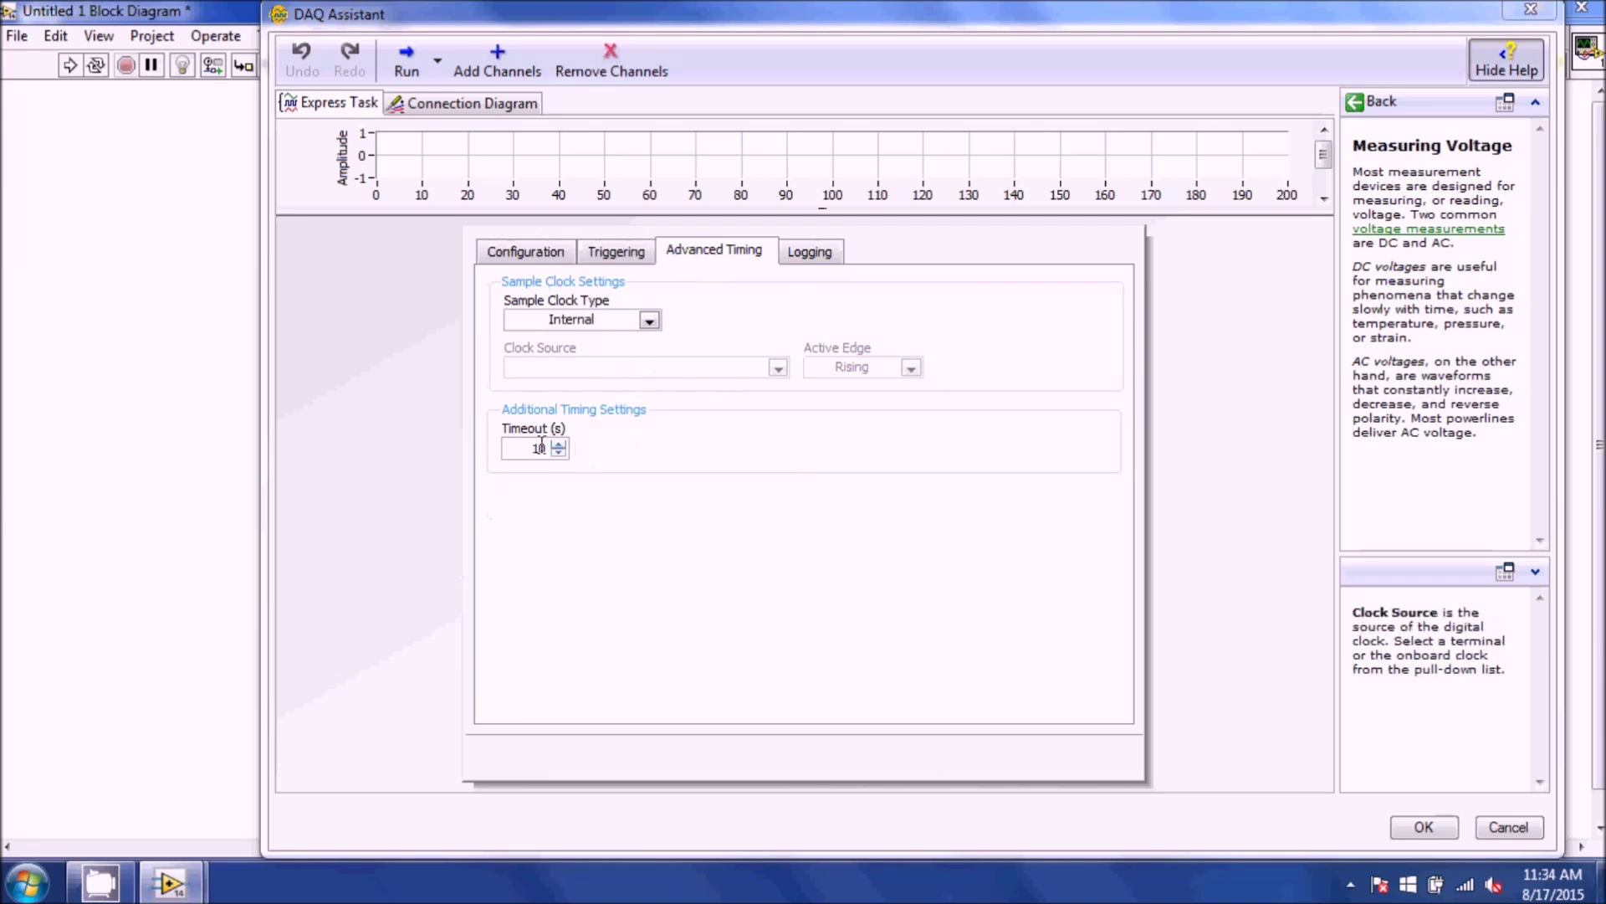
click(519, 252)
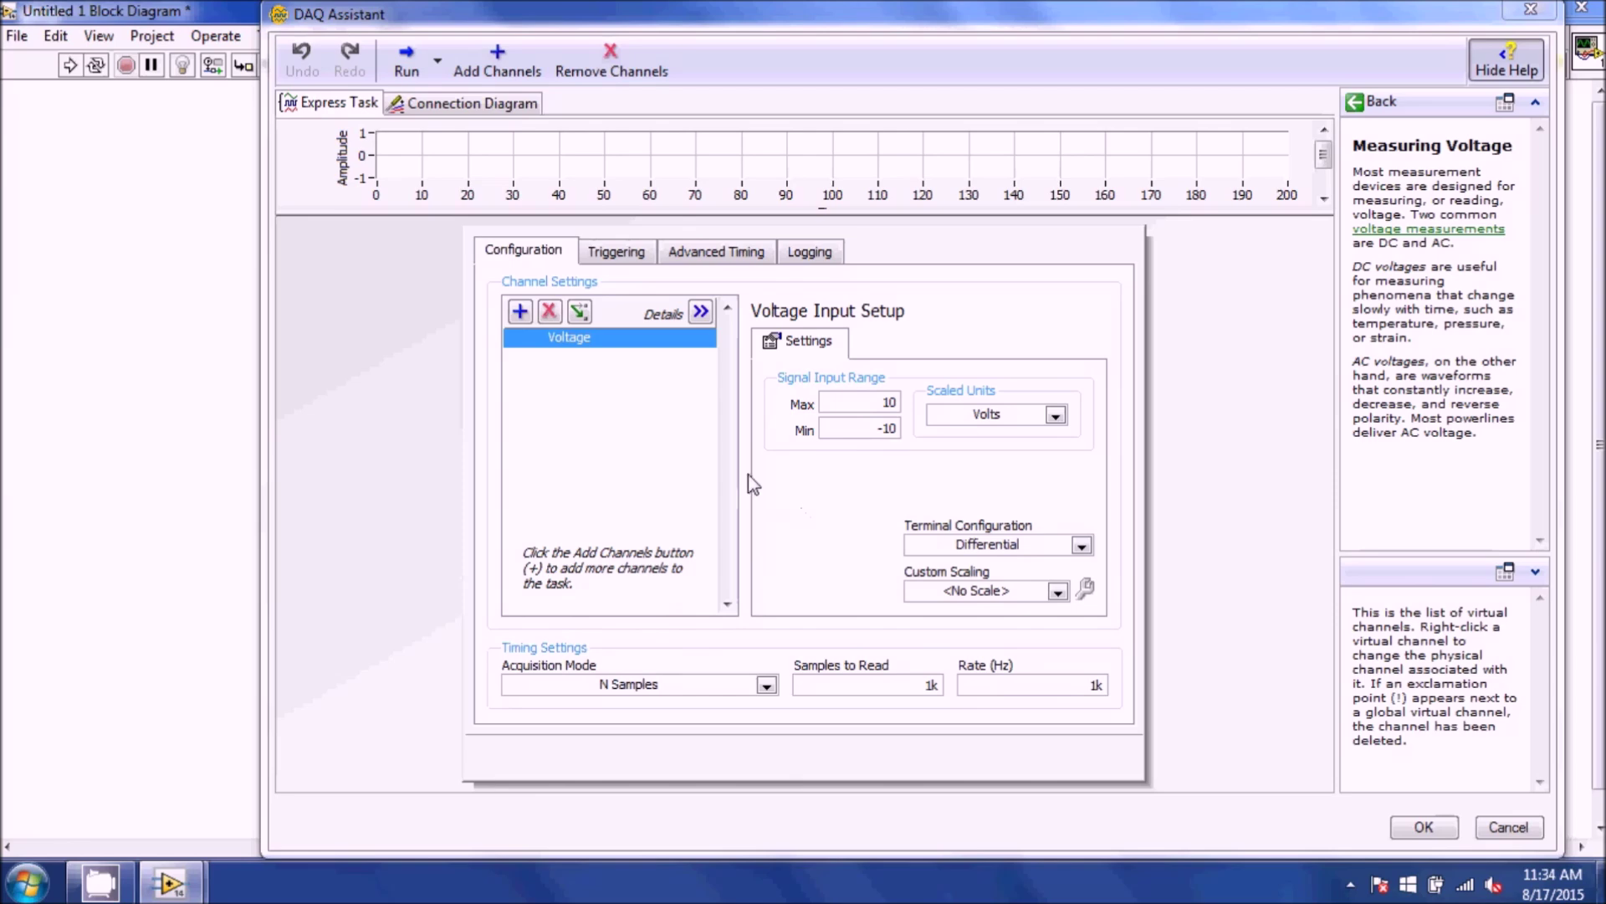
click(522, 314)
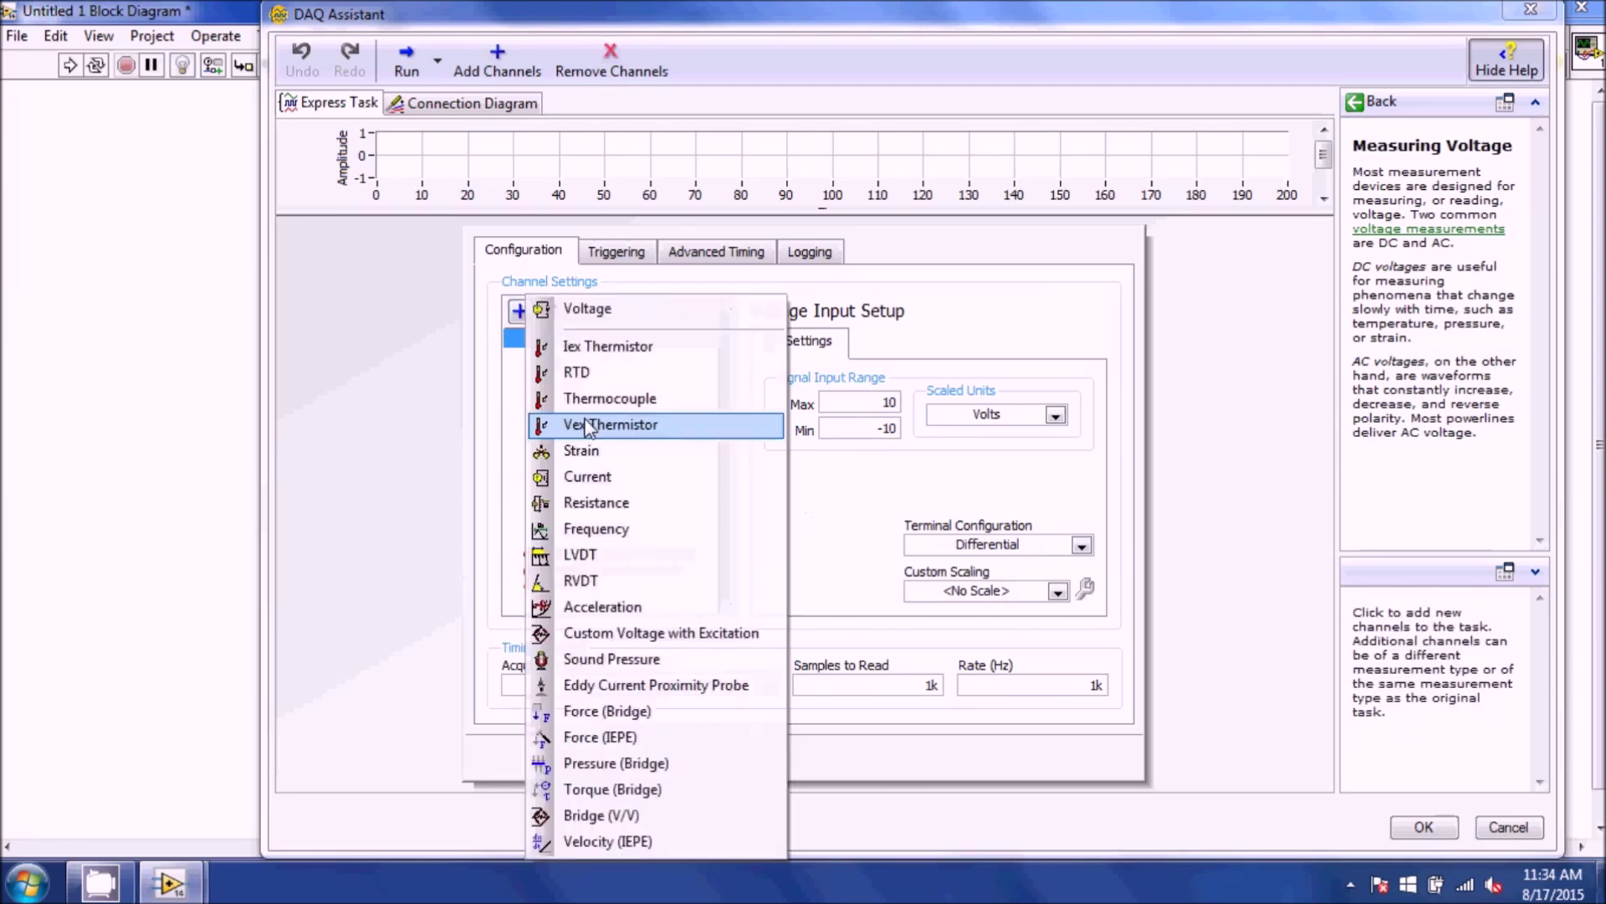
click(577, 309)
click(716, 277)
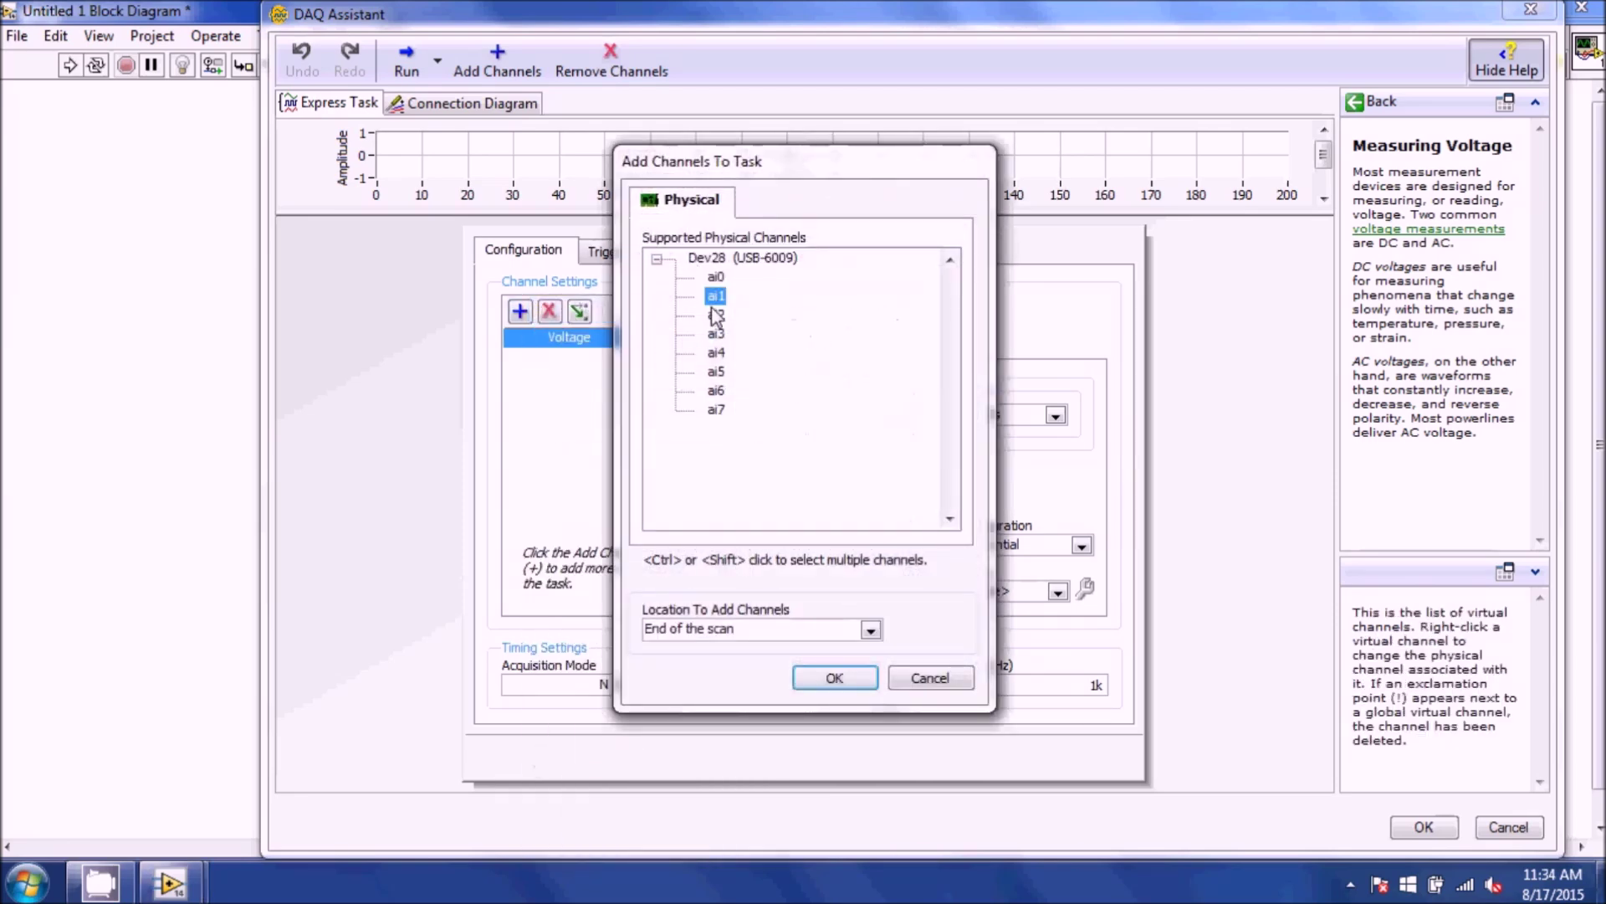
click(813, 676)
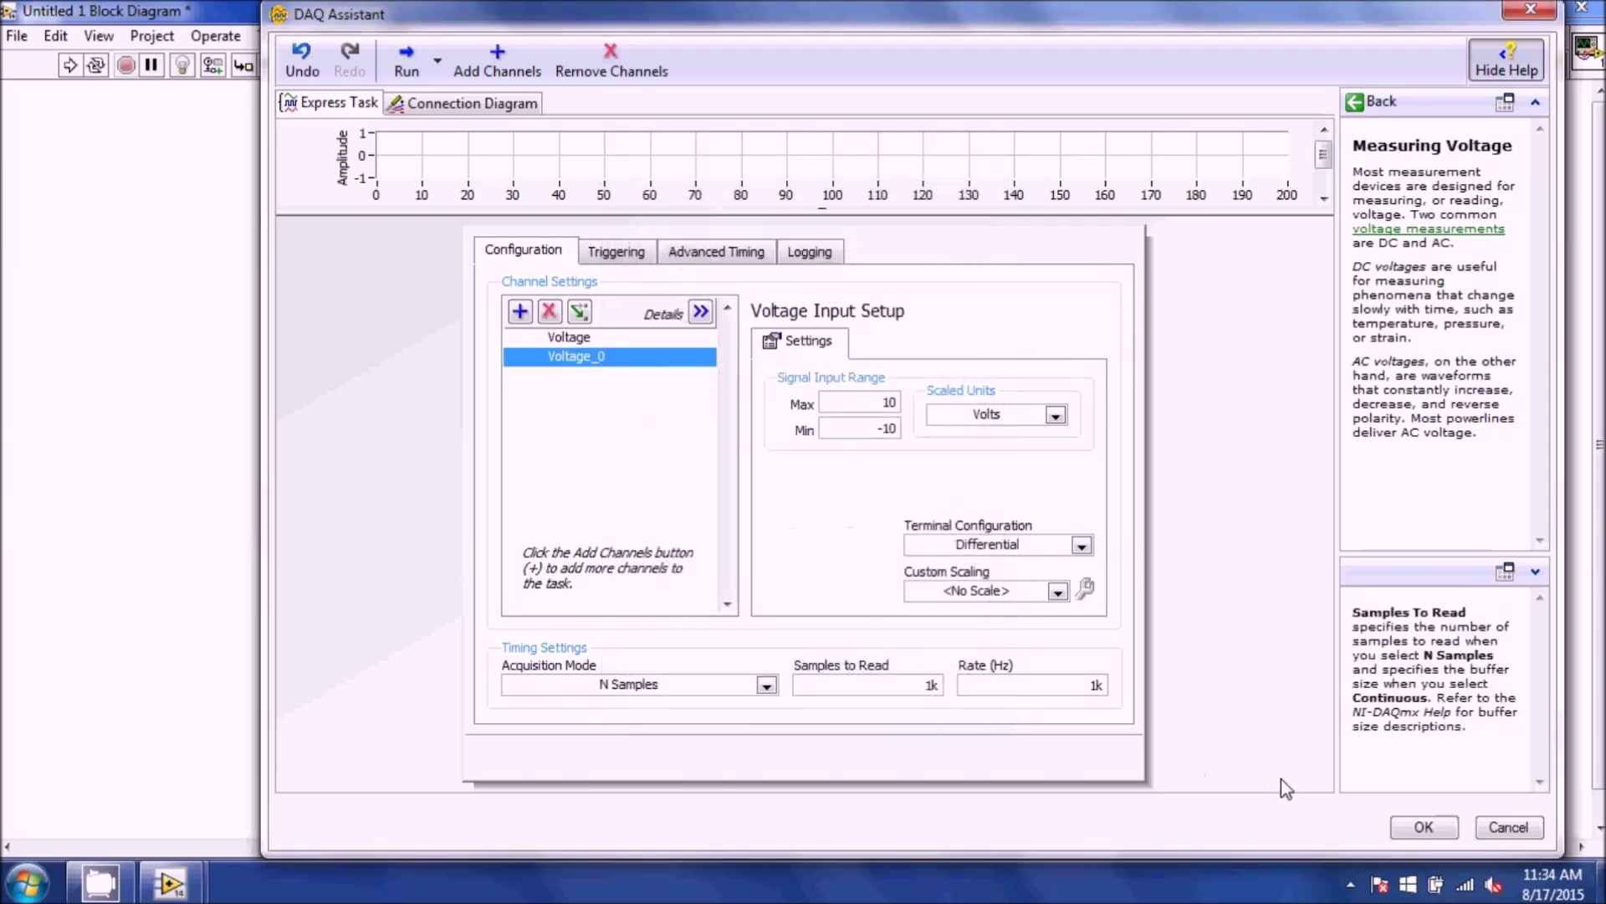
click(1425, 828)
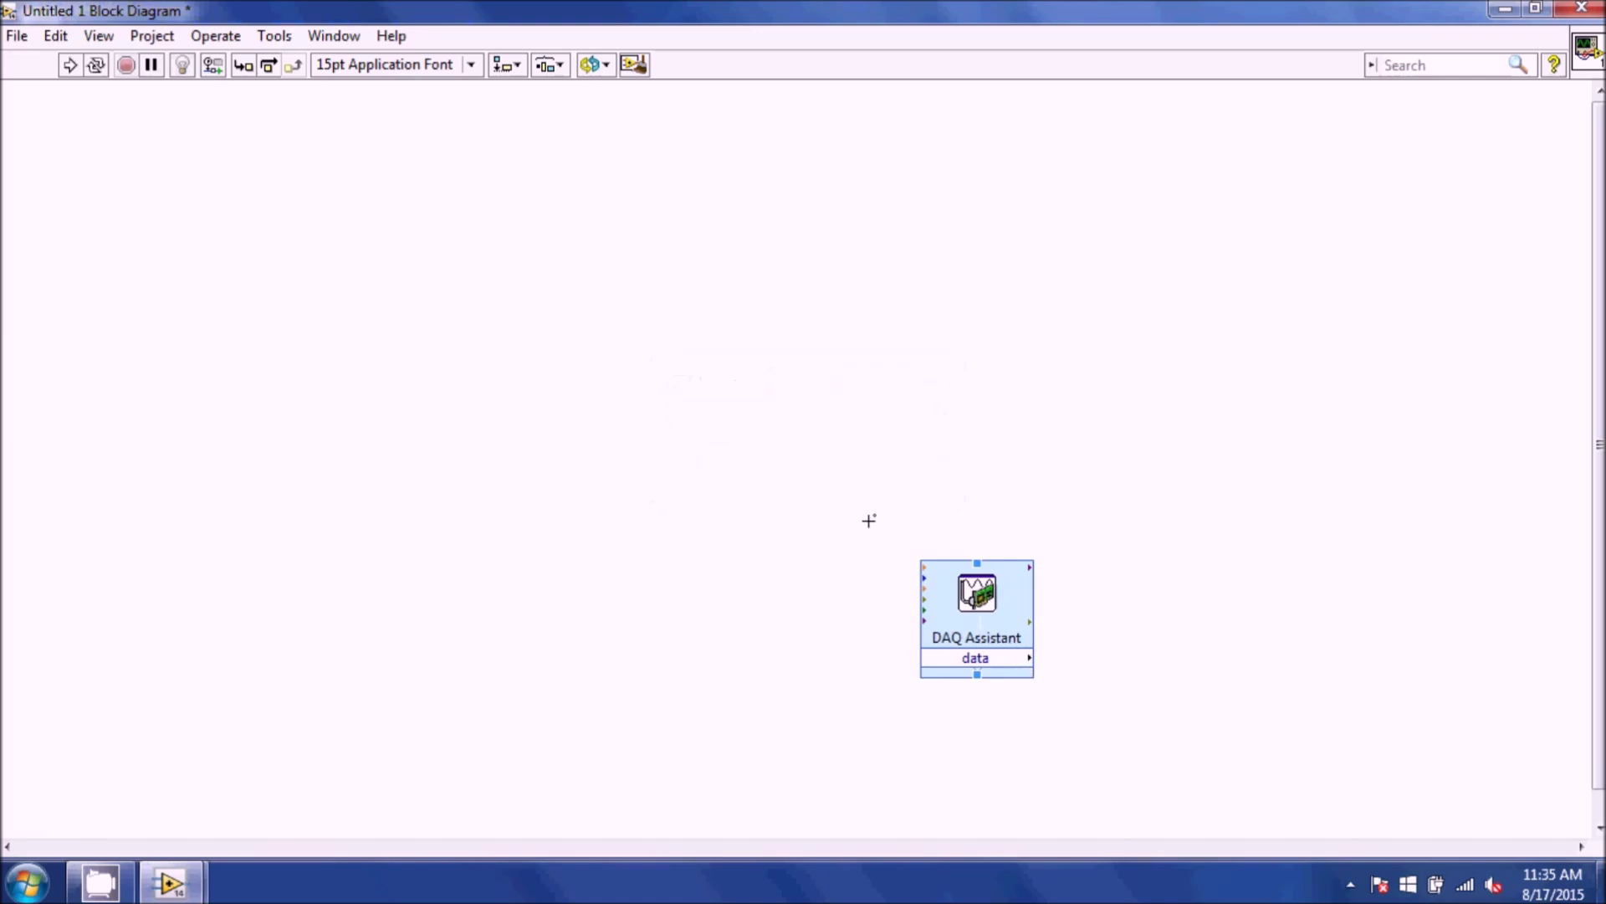
- Delete the DAQ Assistant from the block diagram and close LabVIEW without saving the VI
drag(870, 520, 1099, 691)
key(Delete)
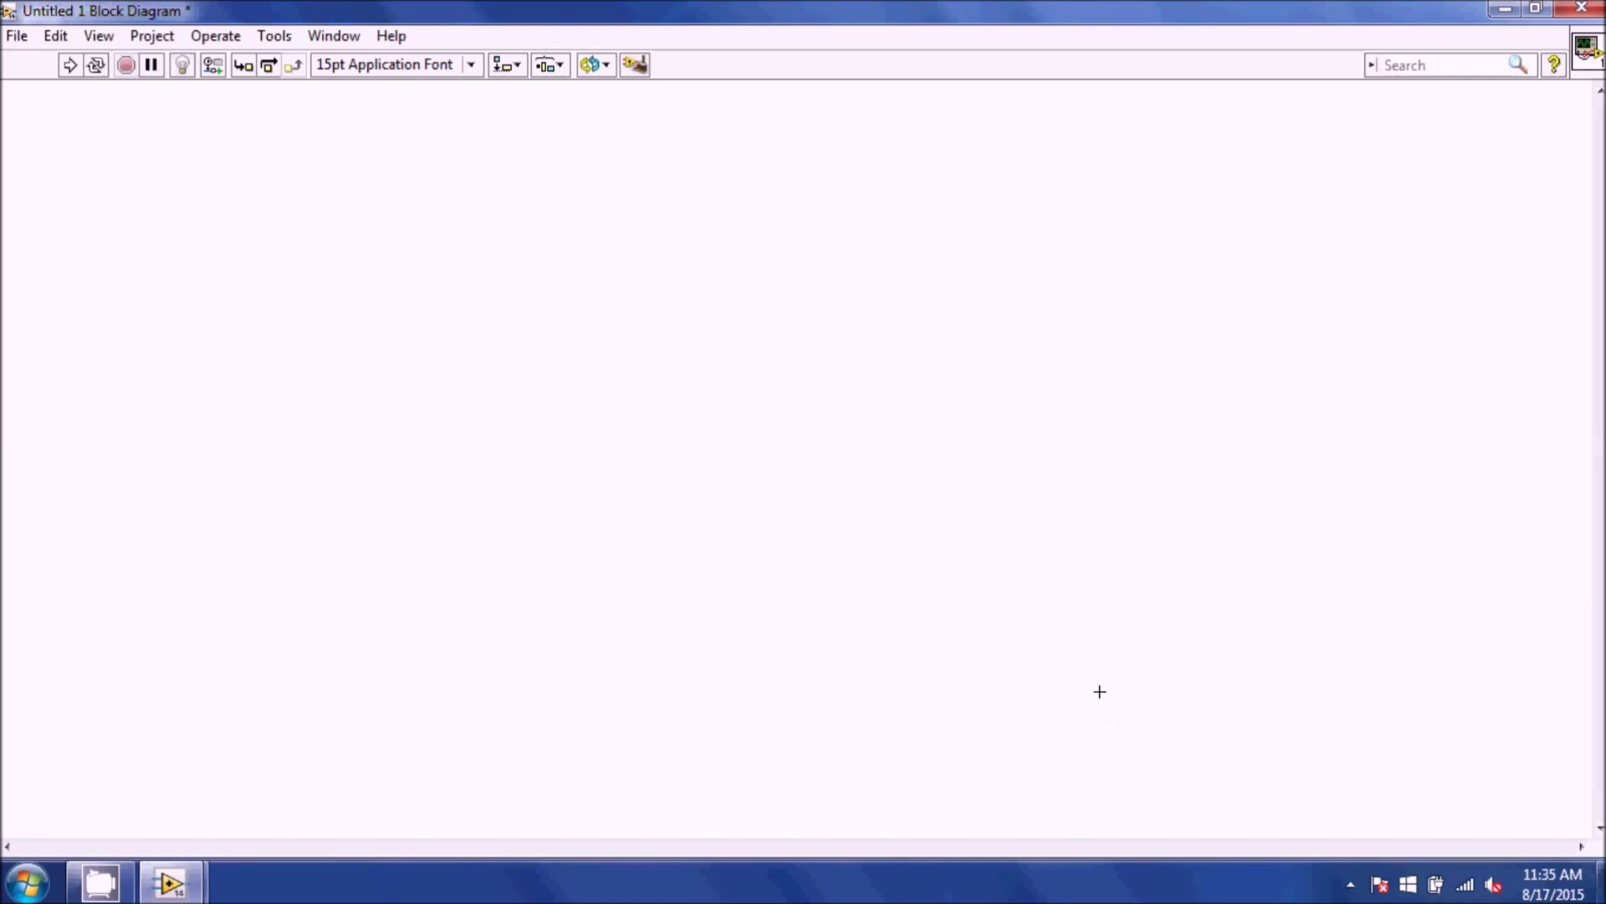
click(1577, 6)
click(1263, 51)
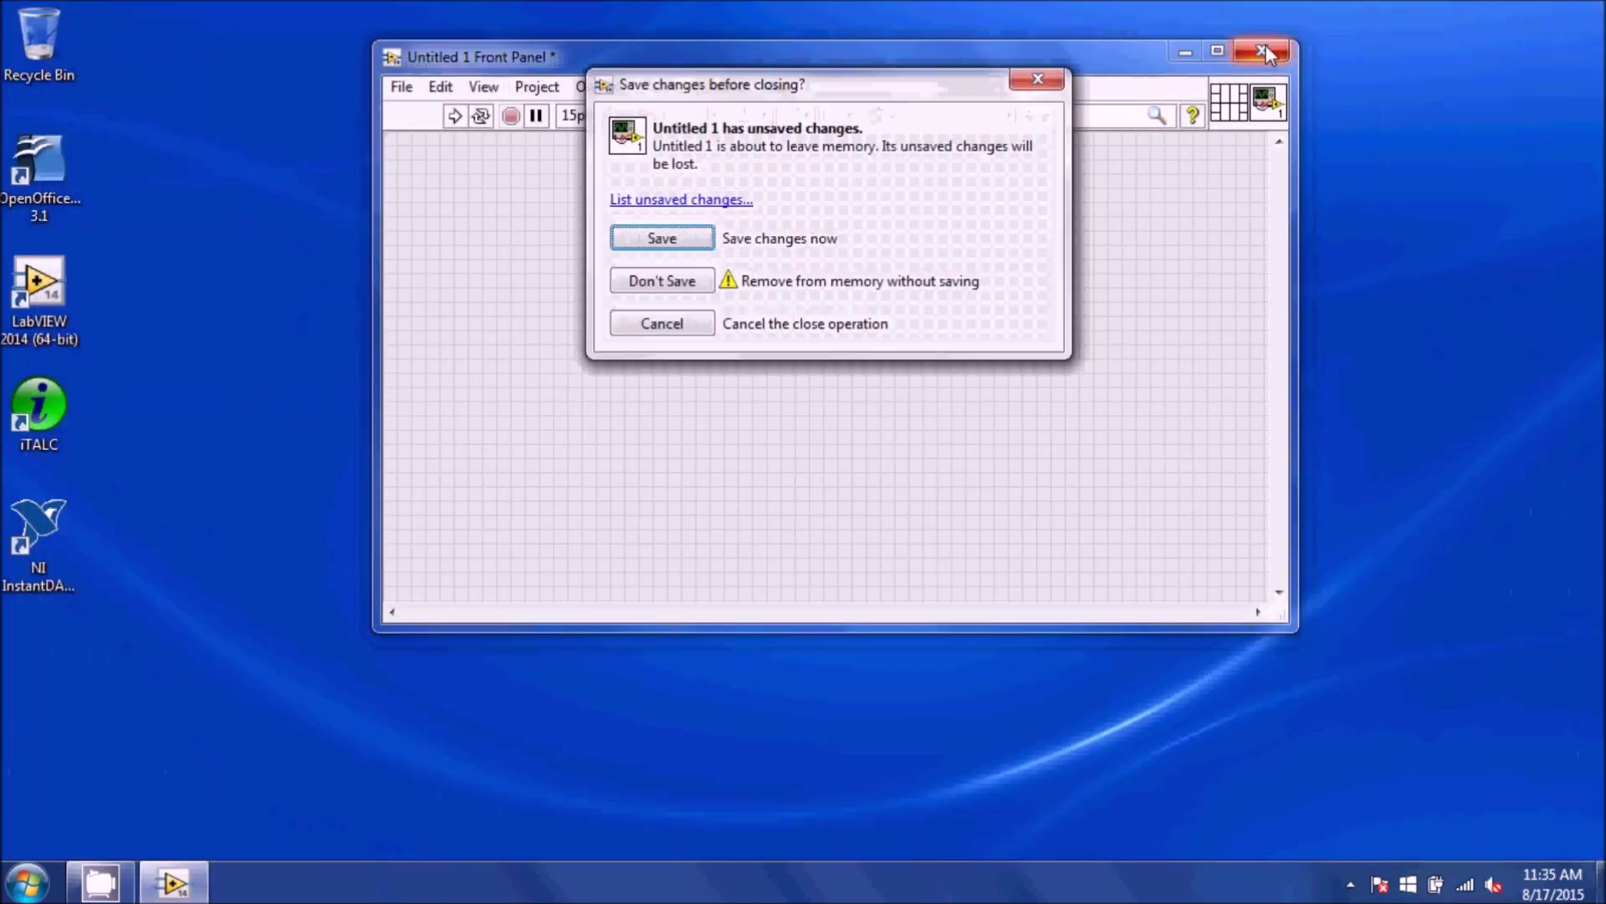
click(688, 283)
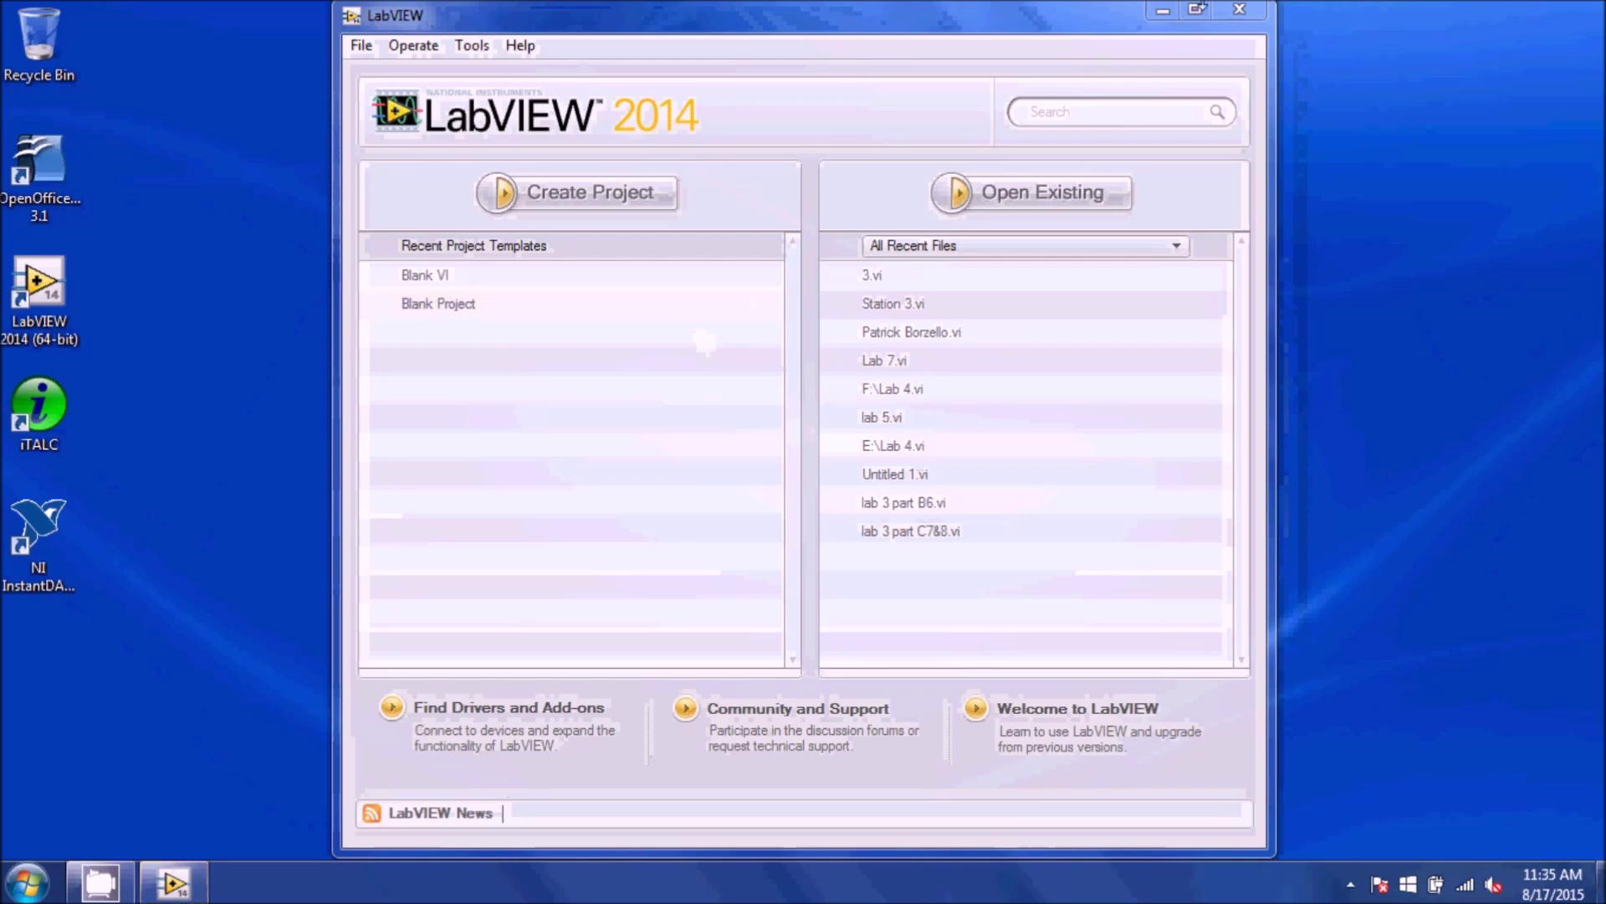
click(1234, 12)
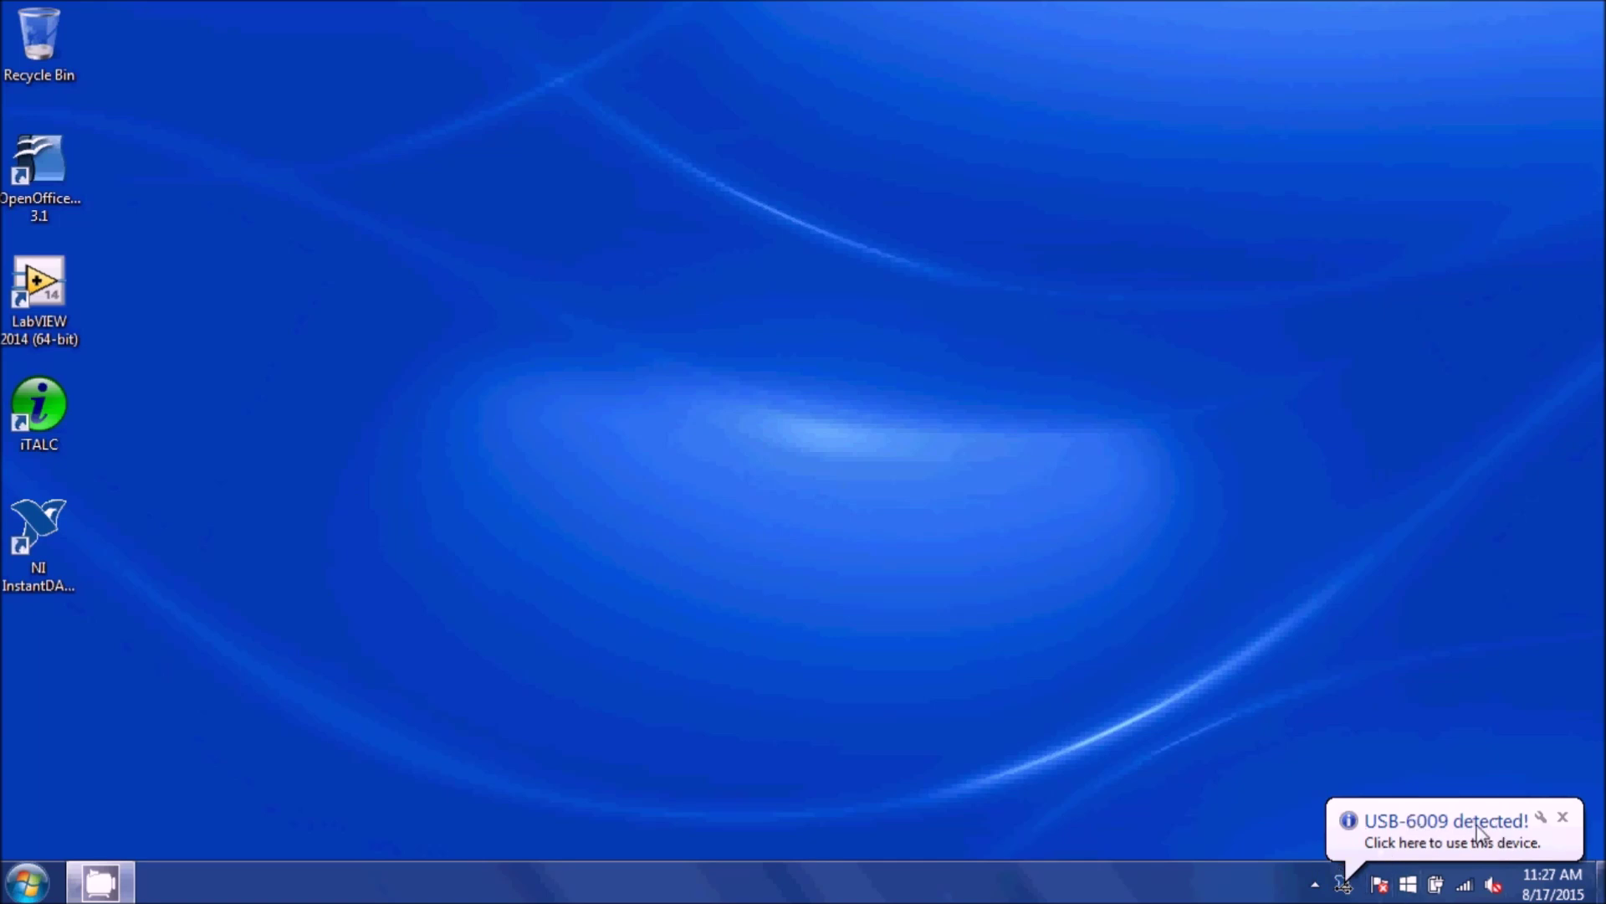
- Create a new blank VI in LabVIEW and maximize its block diagram window
click(1562, 817)
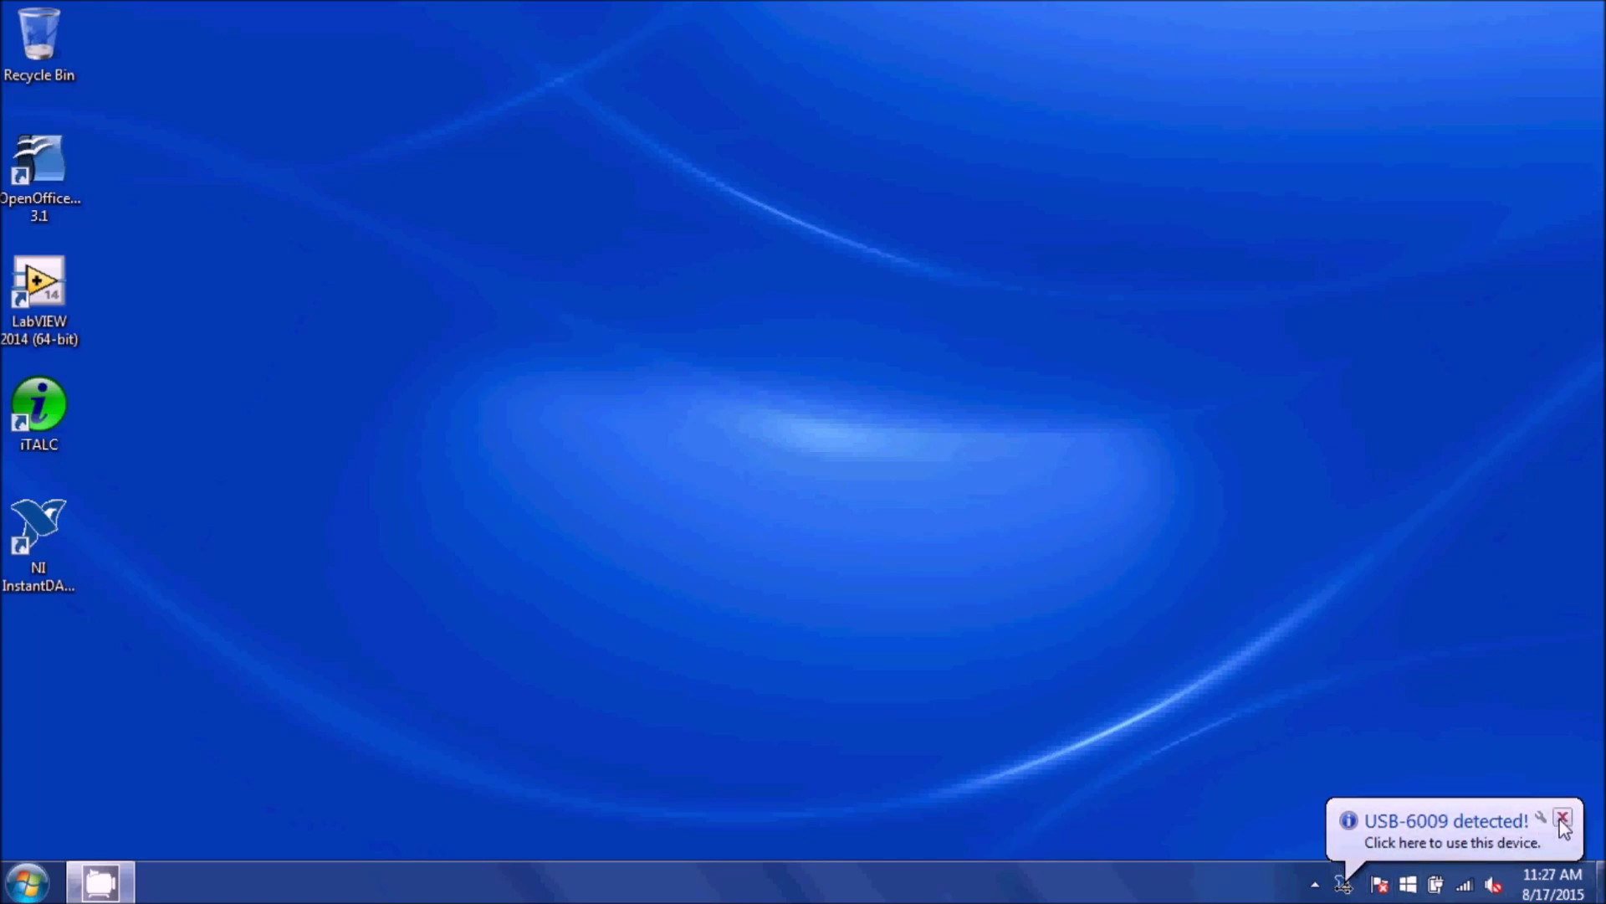
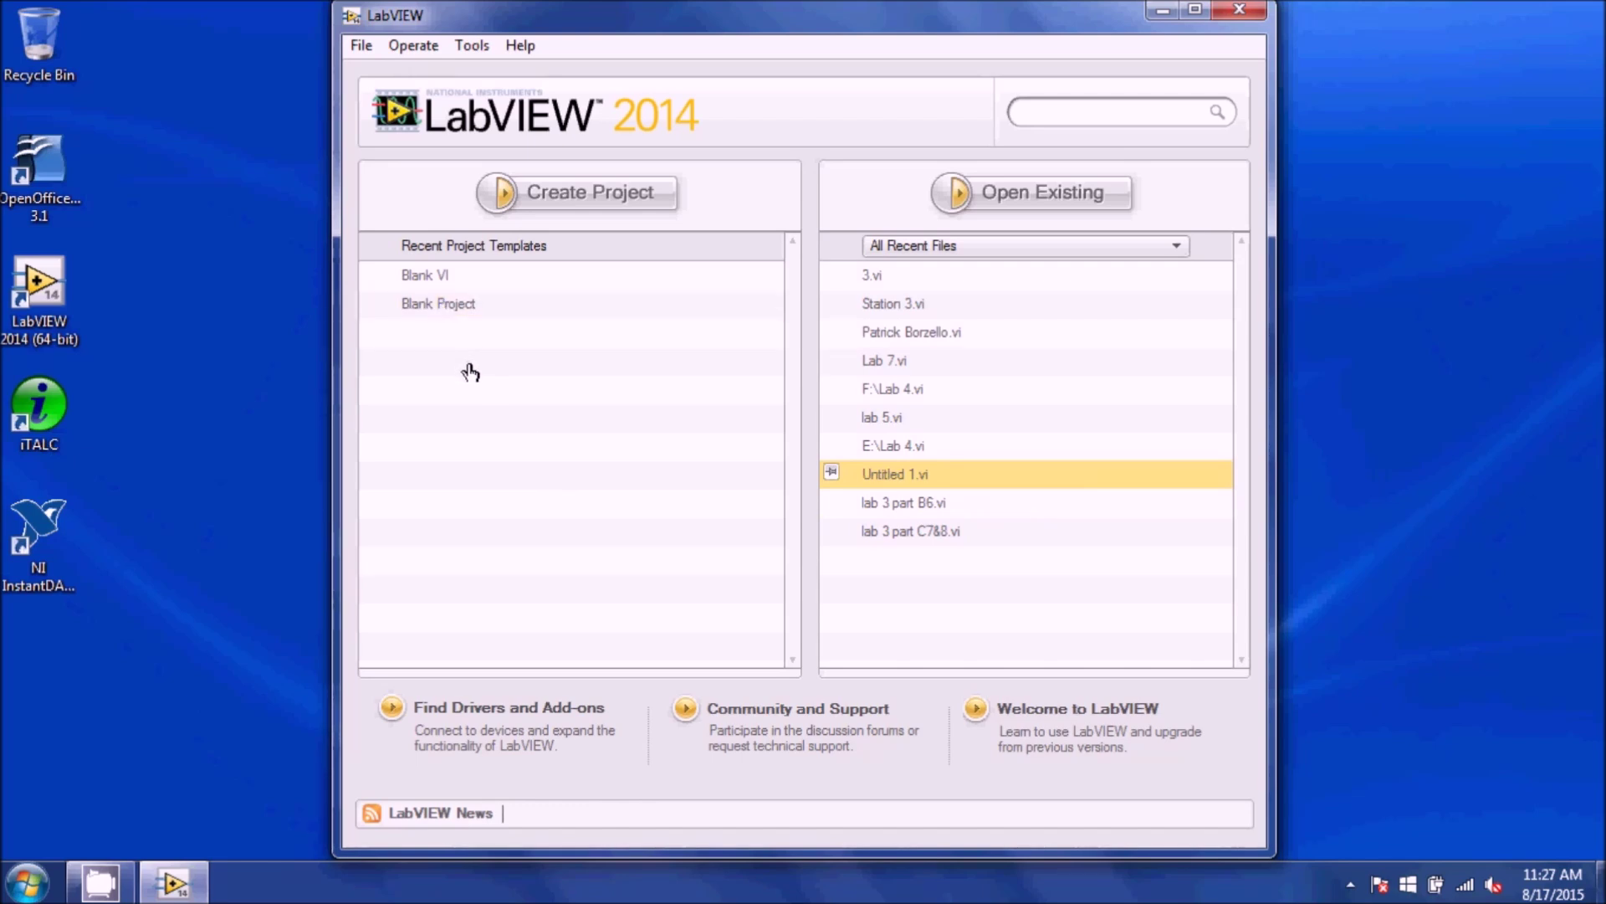
click(443, 276)
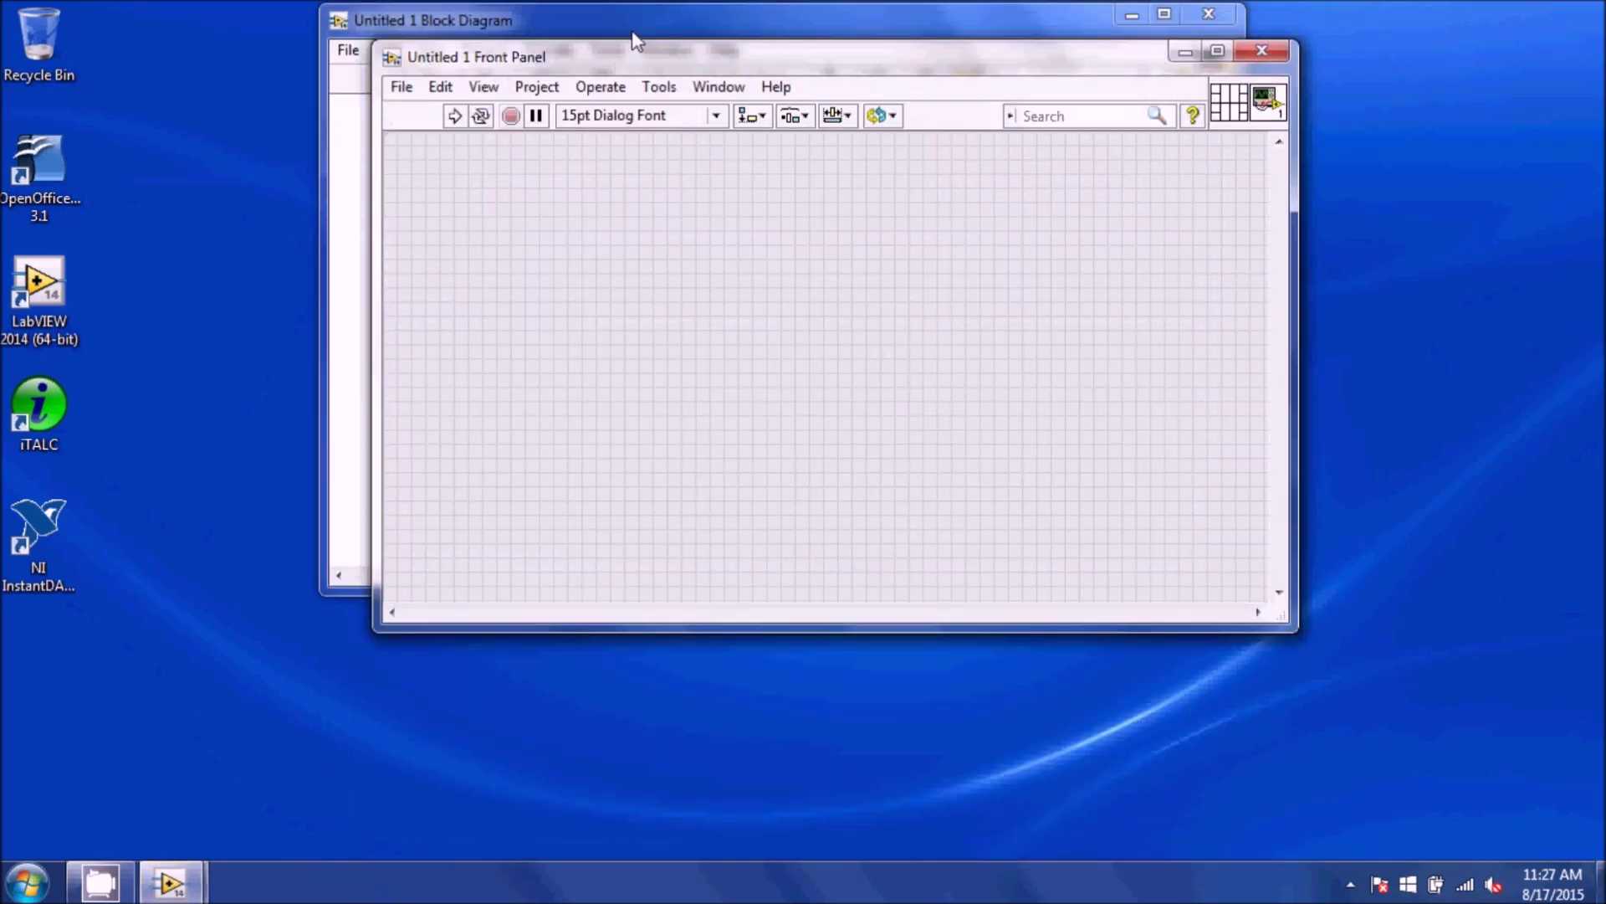
click(873, 34)
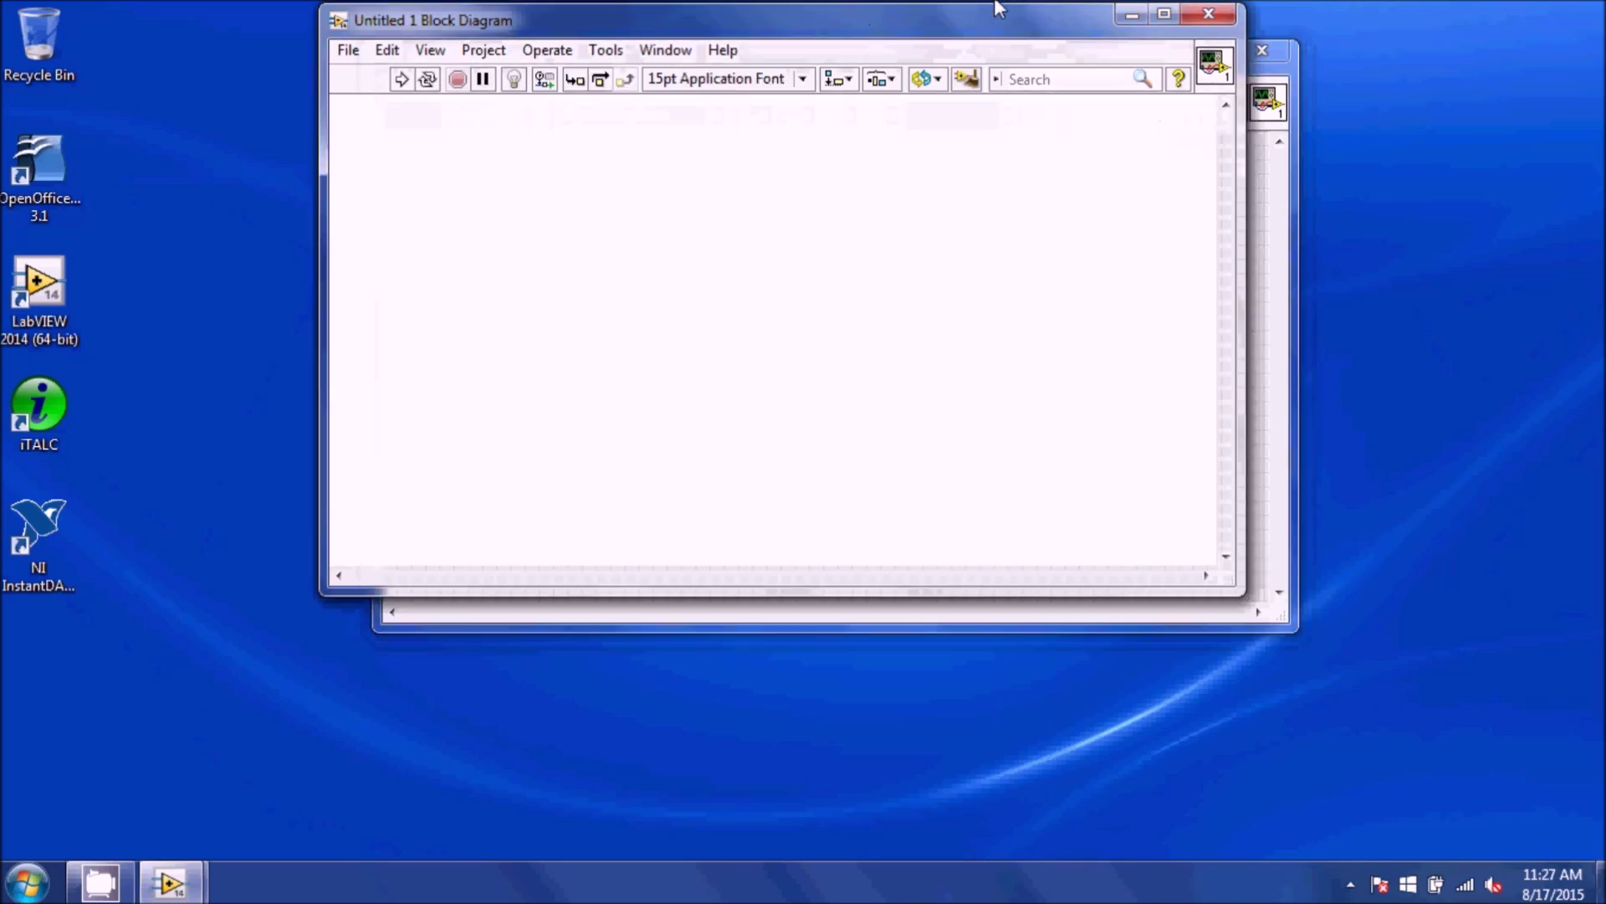
click(1162, 17)
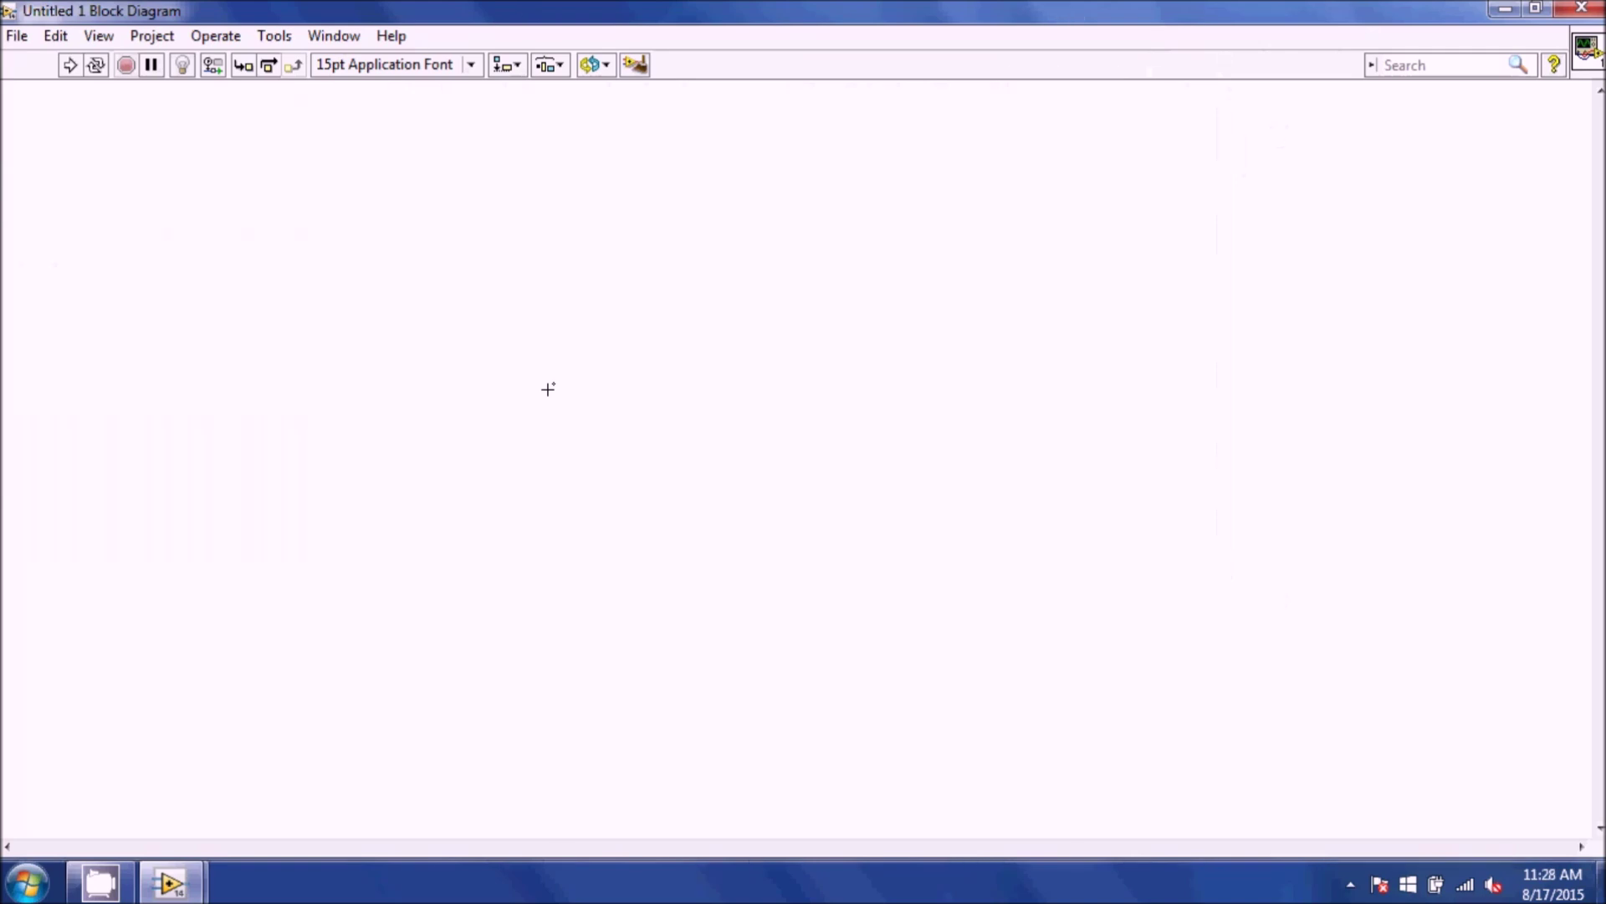
- Place a DAQ Assistant on the block diagram and choose acquiring an analog input voltage as its measurement type
right_click(523, 327)
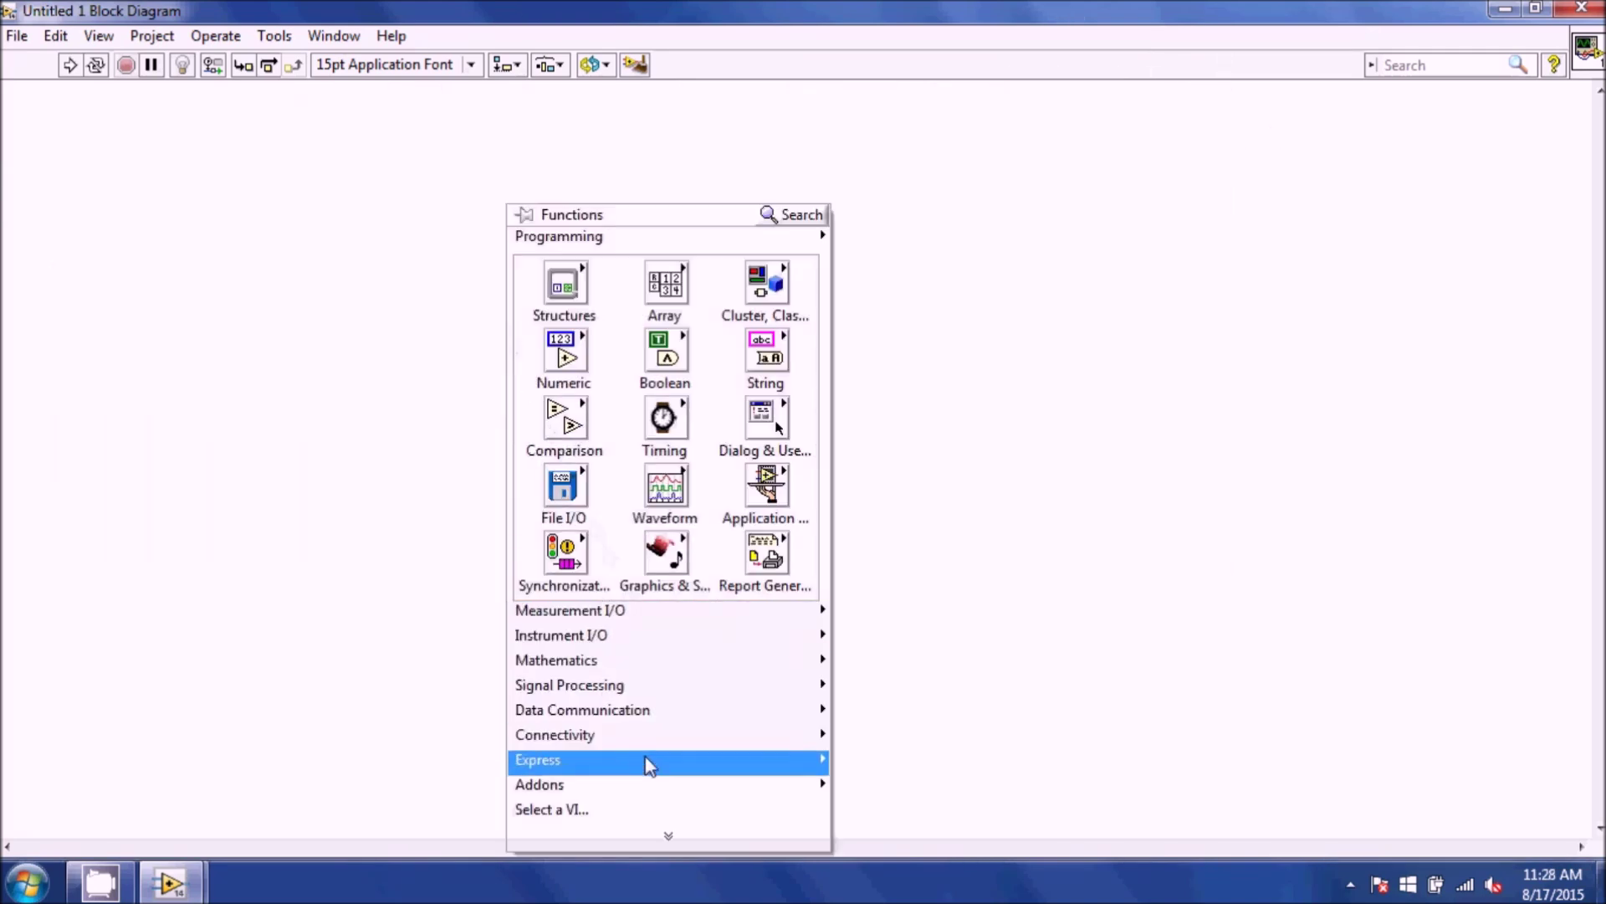
mouse_move(672, 761)
mouse_move(862, 752)
click(977, 665)
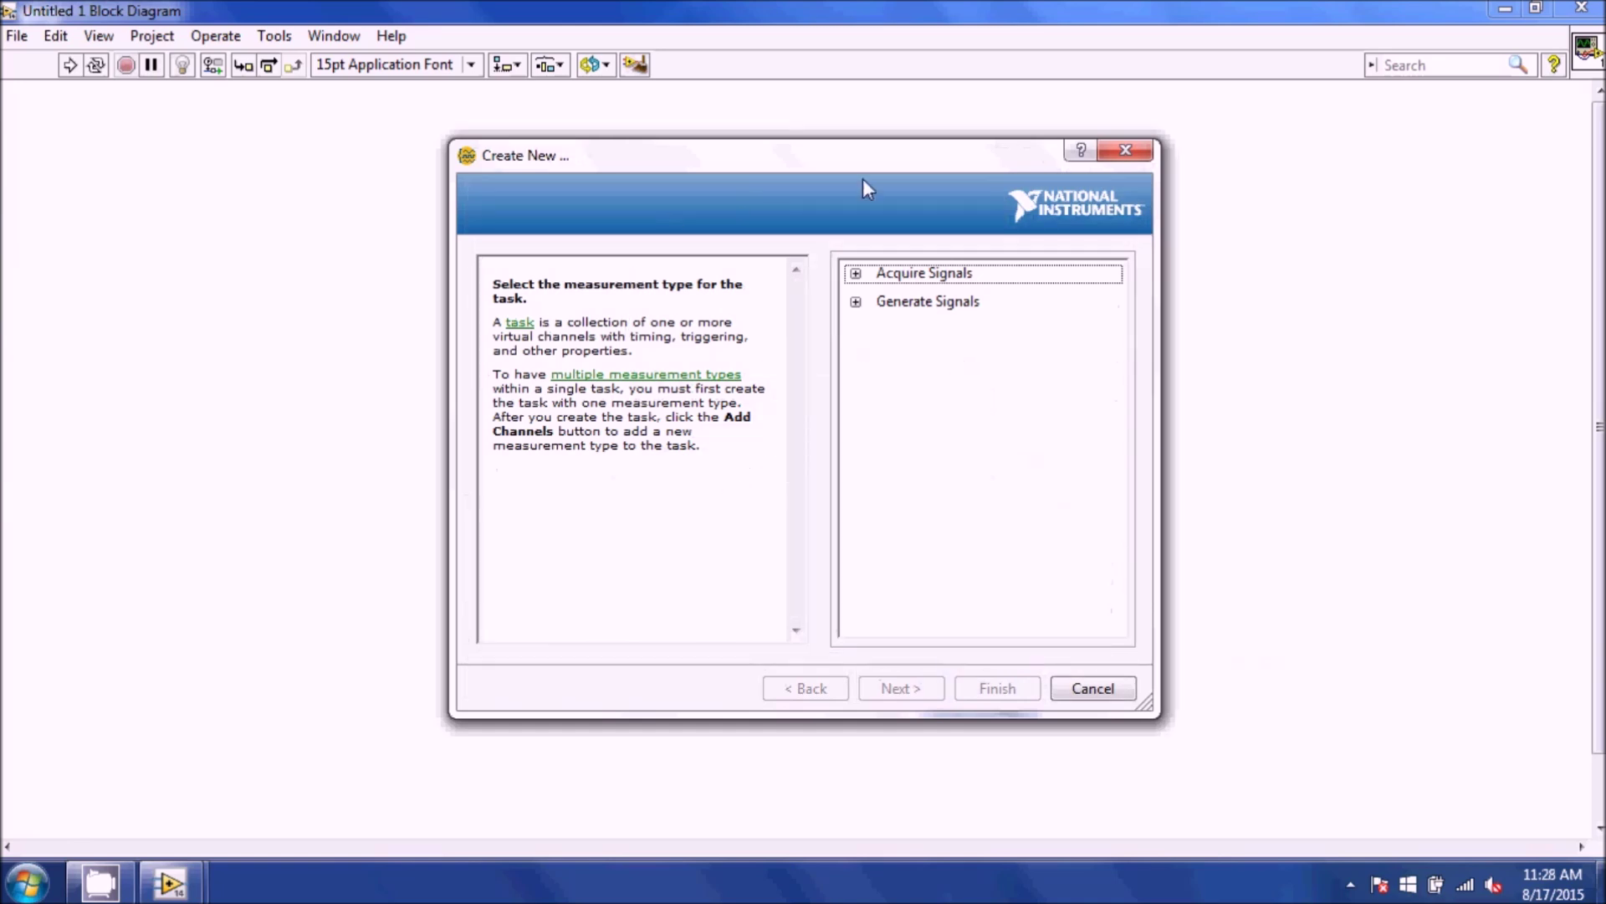
double_click(921, 274)
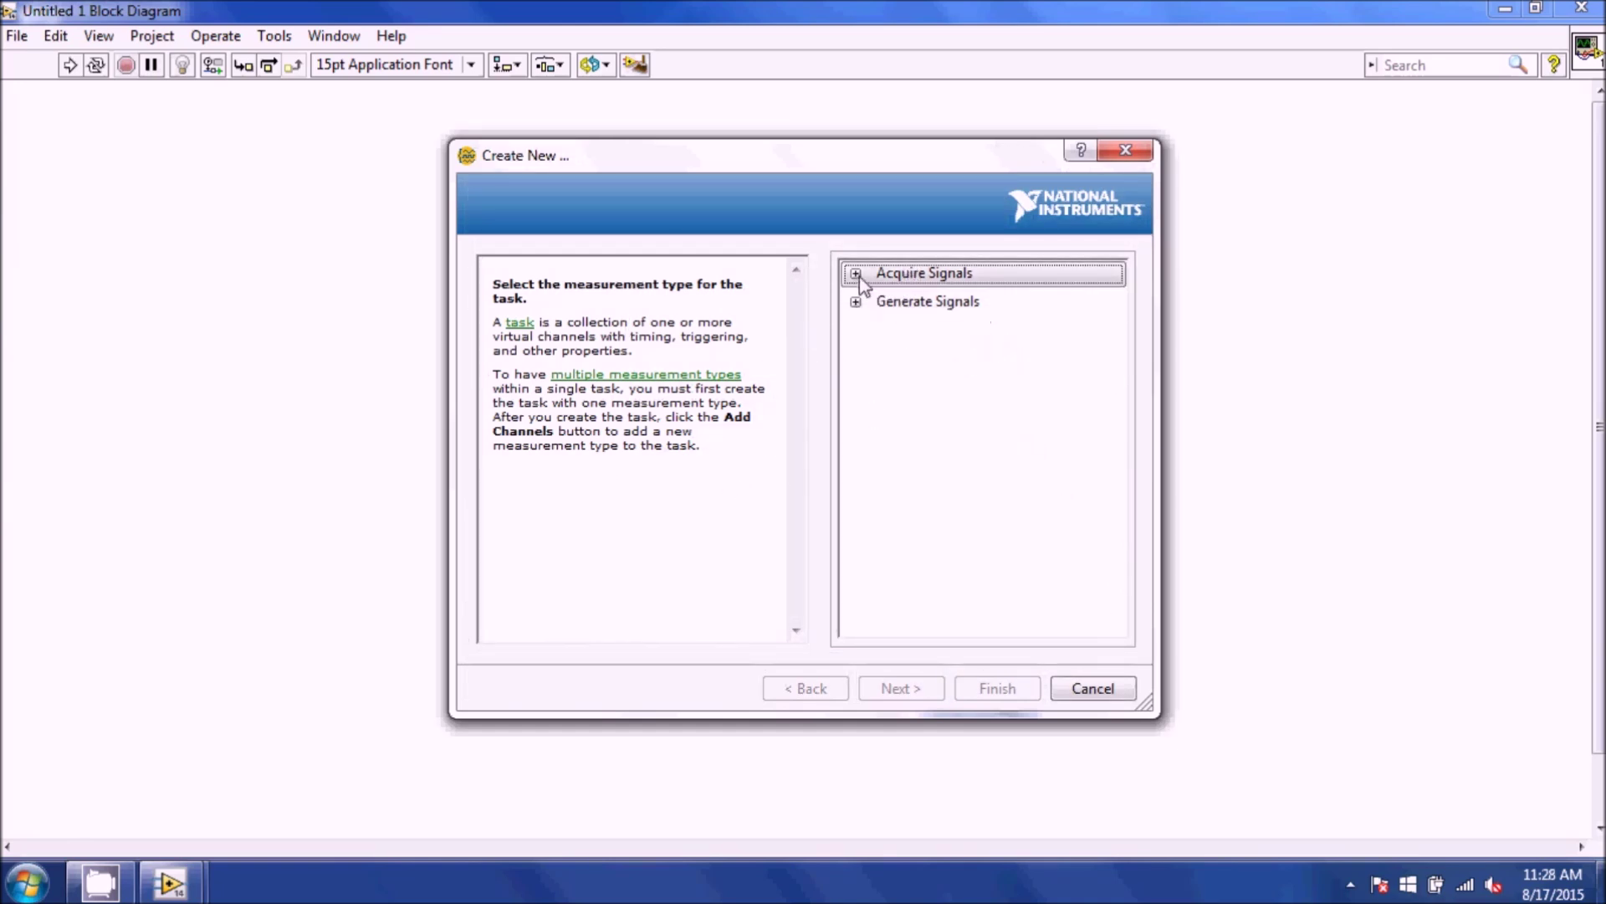
click(886, 305)
click(885, 306)
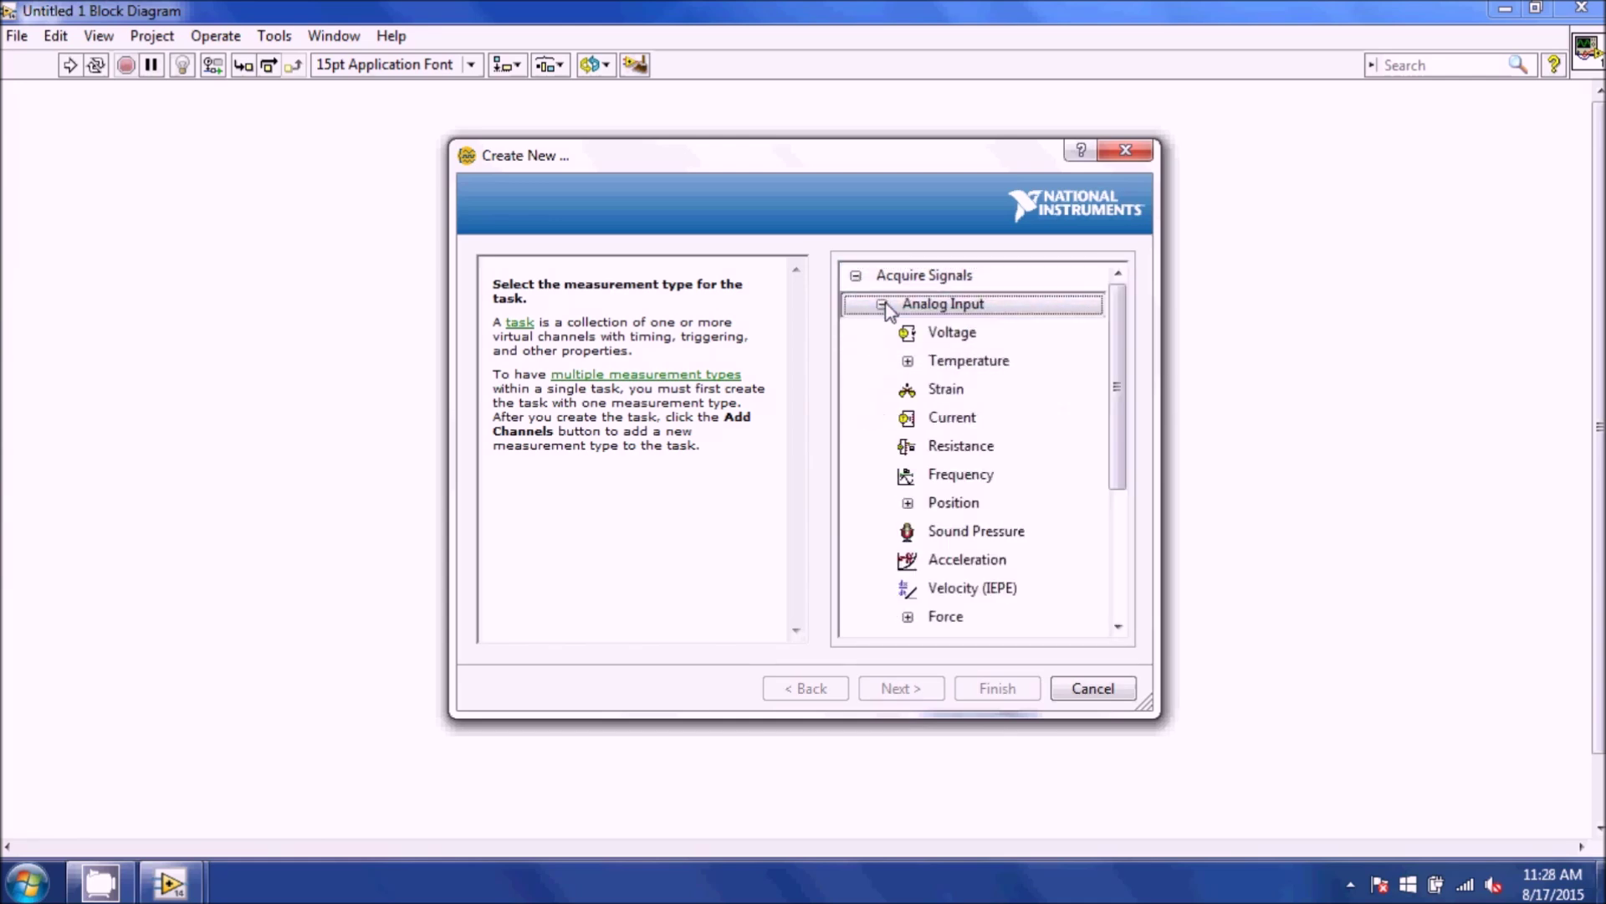
click(931, 334)
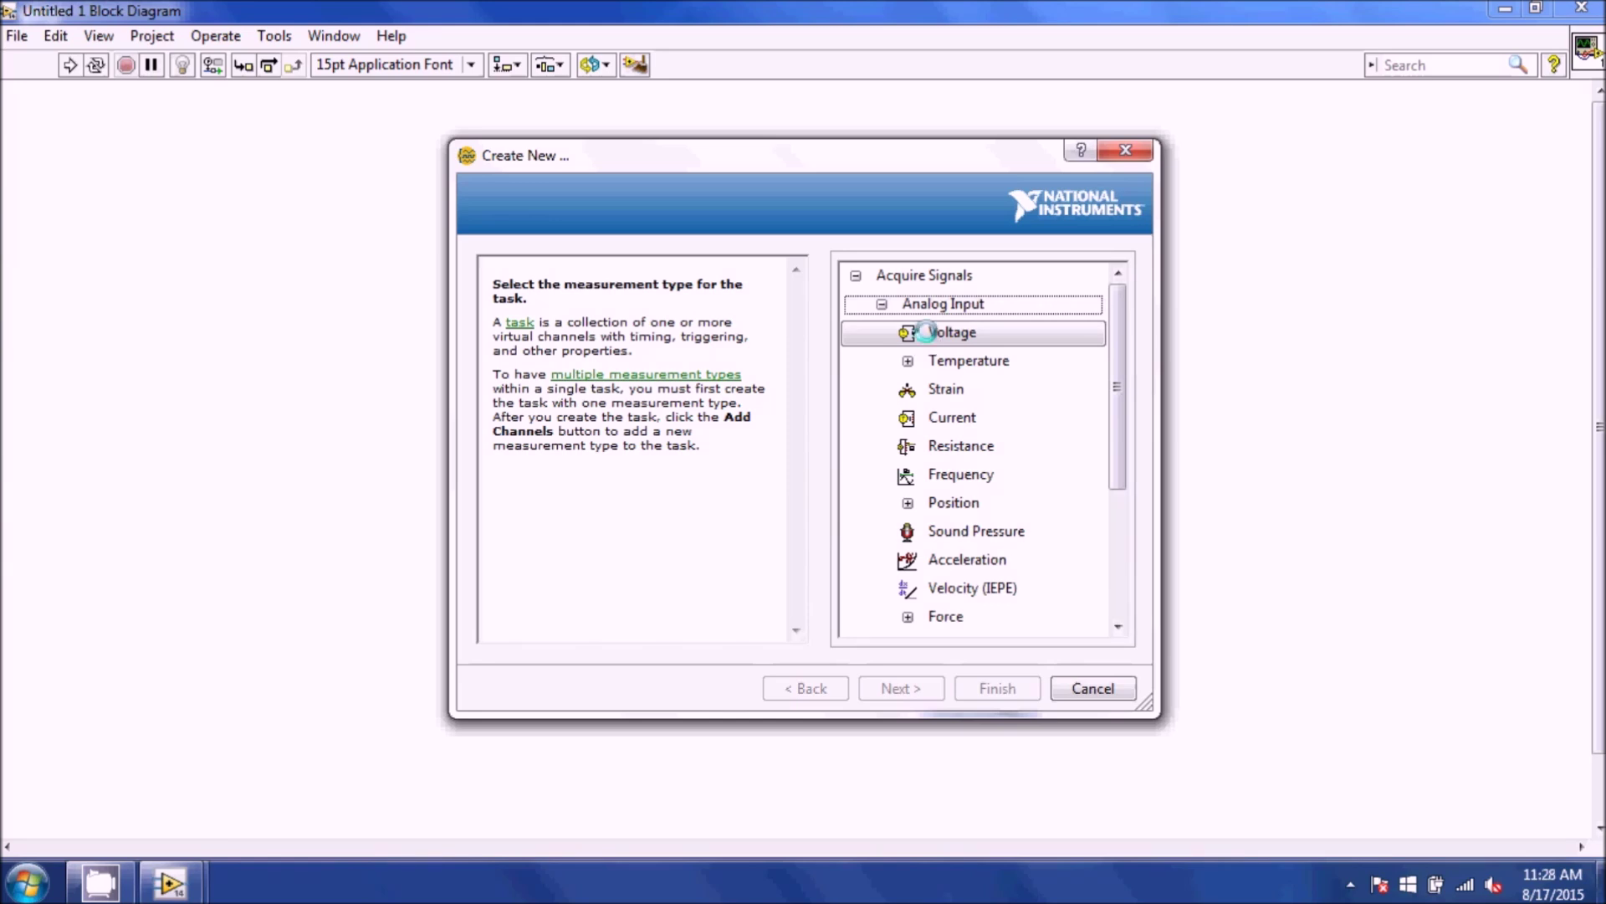
- Select physical channel ai0 of the USB-6009 for the task and finish creating it
click(868, 344)
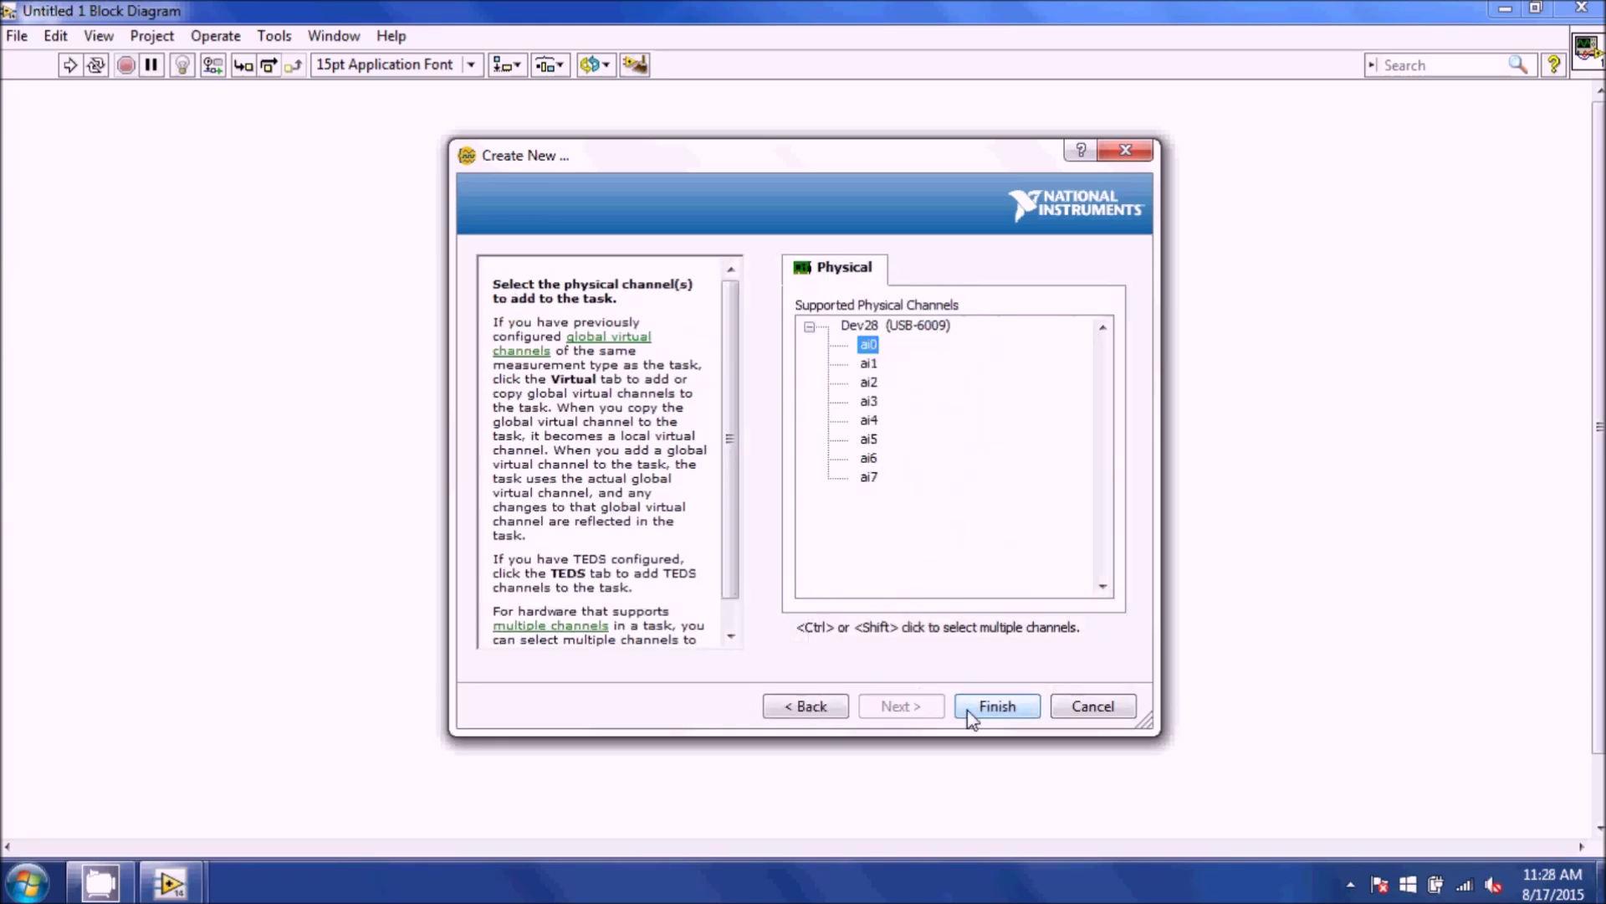
ctrl+click(868, 384)
ctrl+click(869, 345)
ctrl+click(869, 346)
click(870, 346)
click(986, 696)
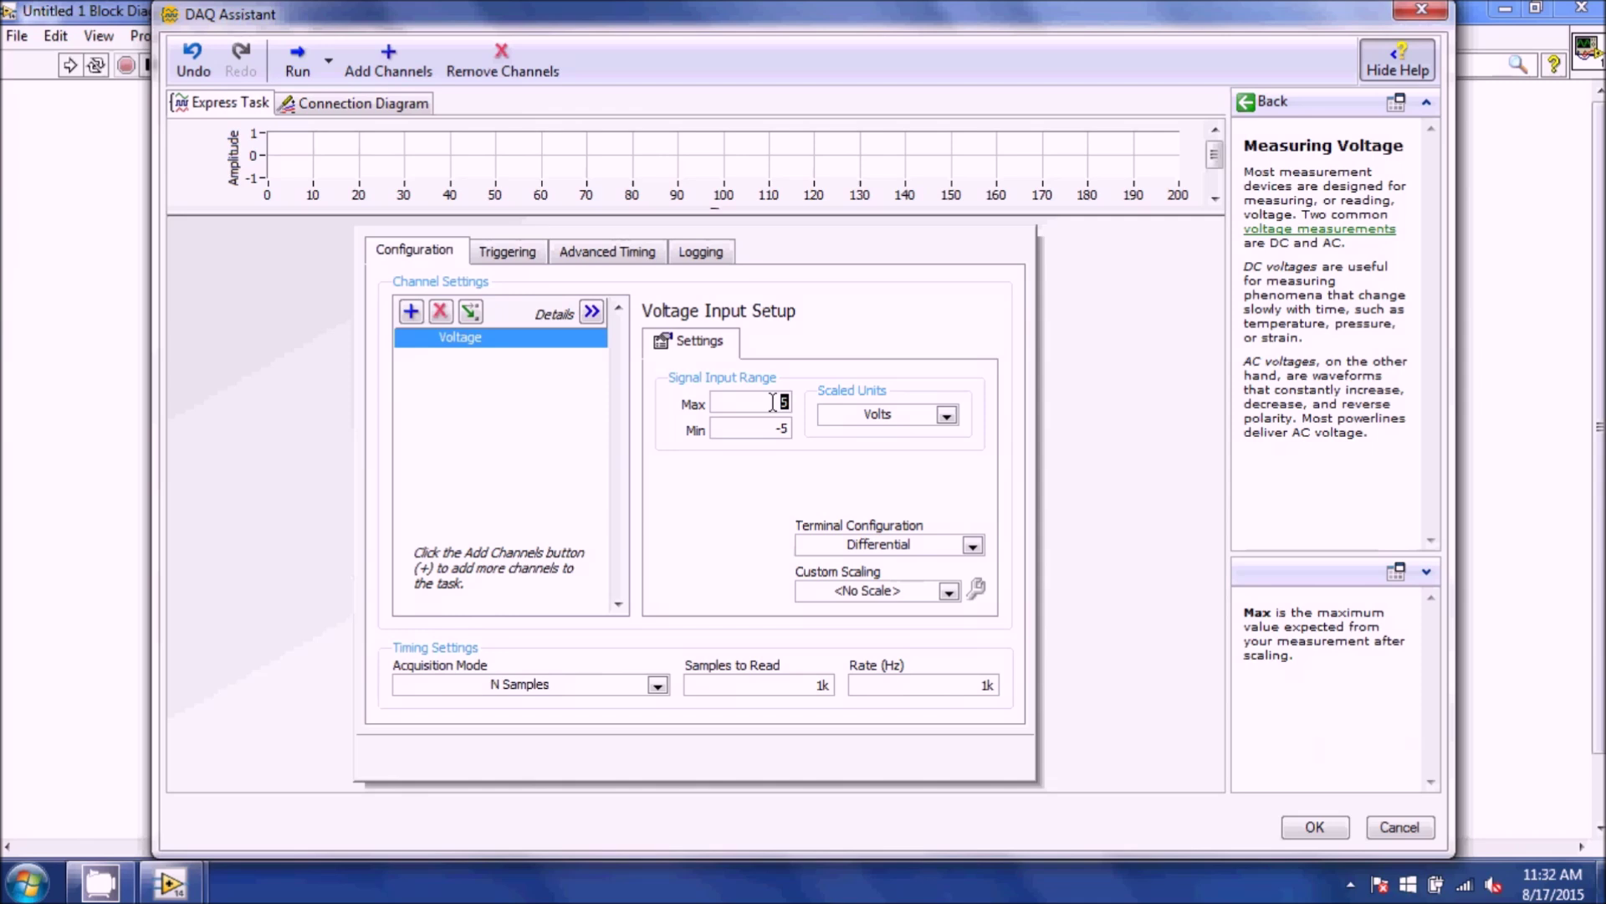
- Set the voltage channel's signal input range to a maximum of 1 and a minimum of 0 volts
text(1)
key(Tab)
text(0)
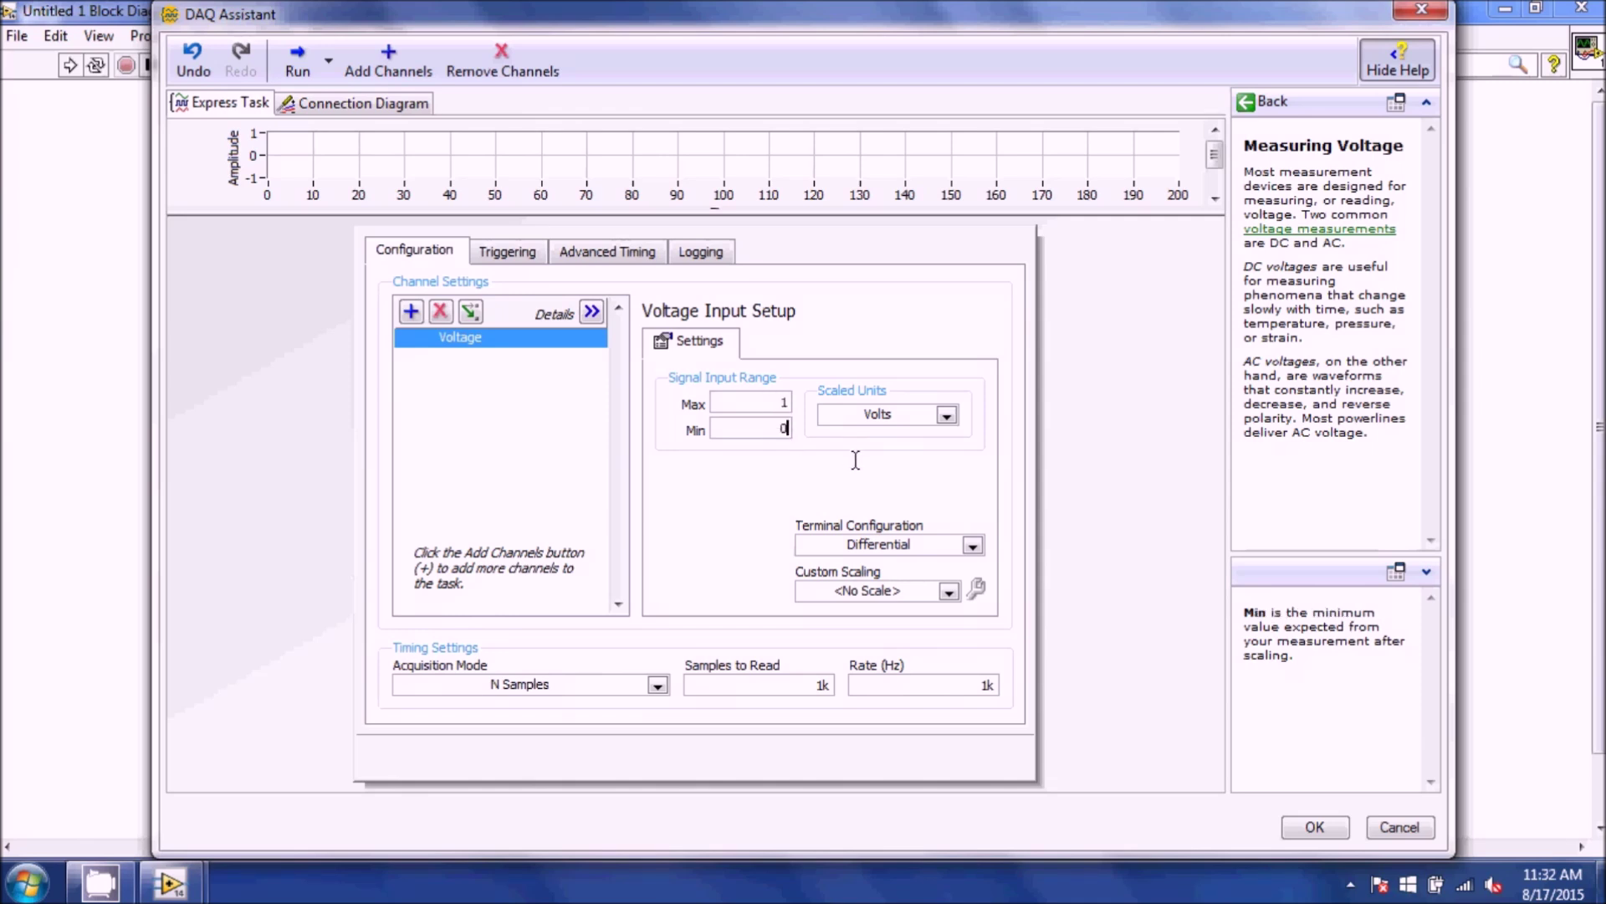
- Set the voltage channel's signal input range to a maximum of 10 and a minimum of -10 volts
double_click(774, 402)
text(10)
click(763, 429)
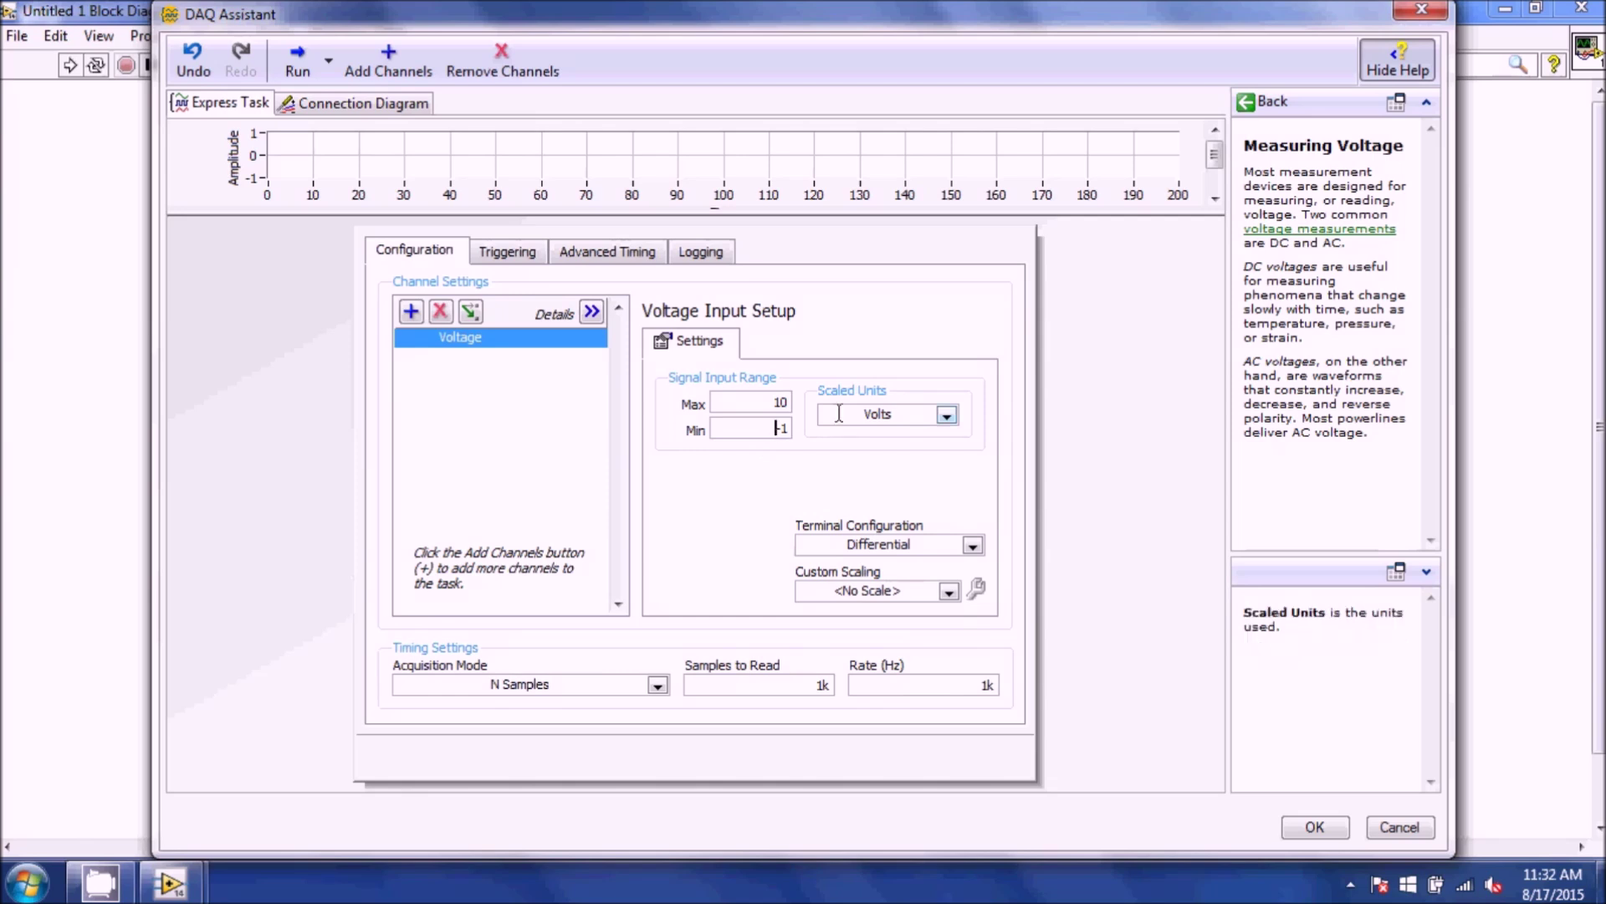
key(Delete)
key(Delete)
text(-10)
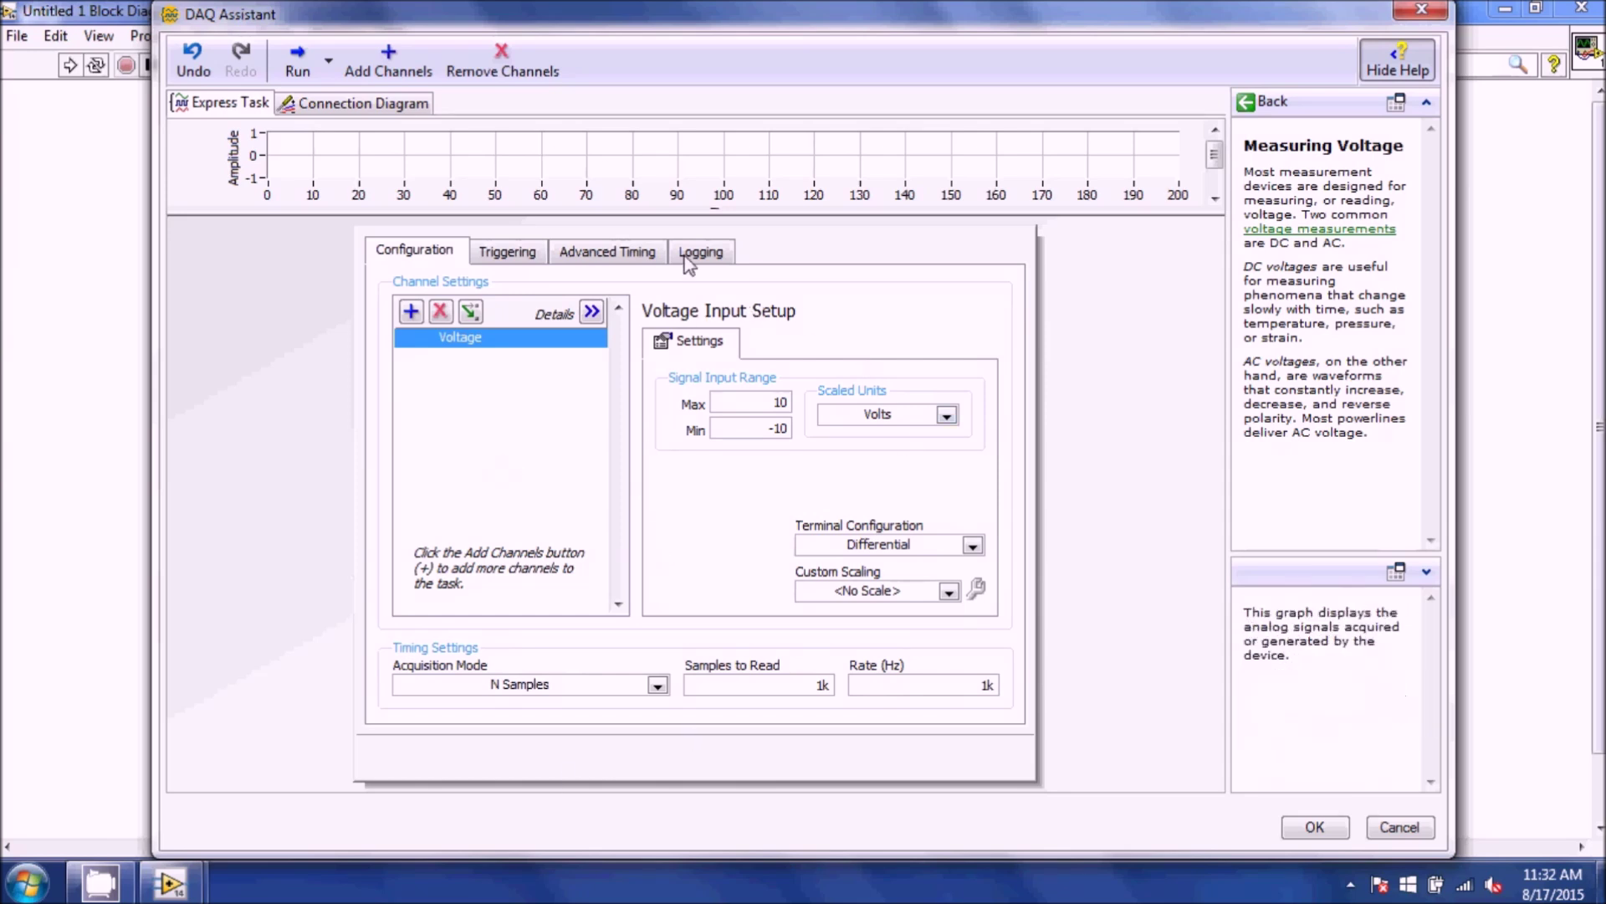
click(410, 317)
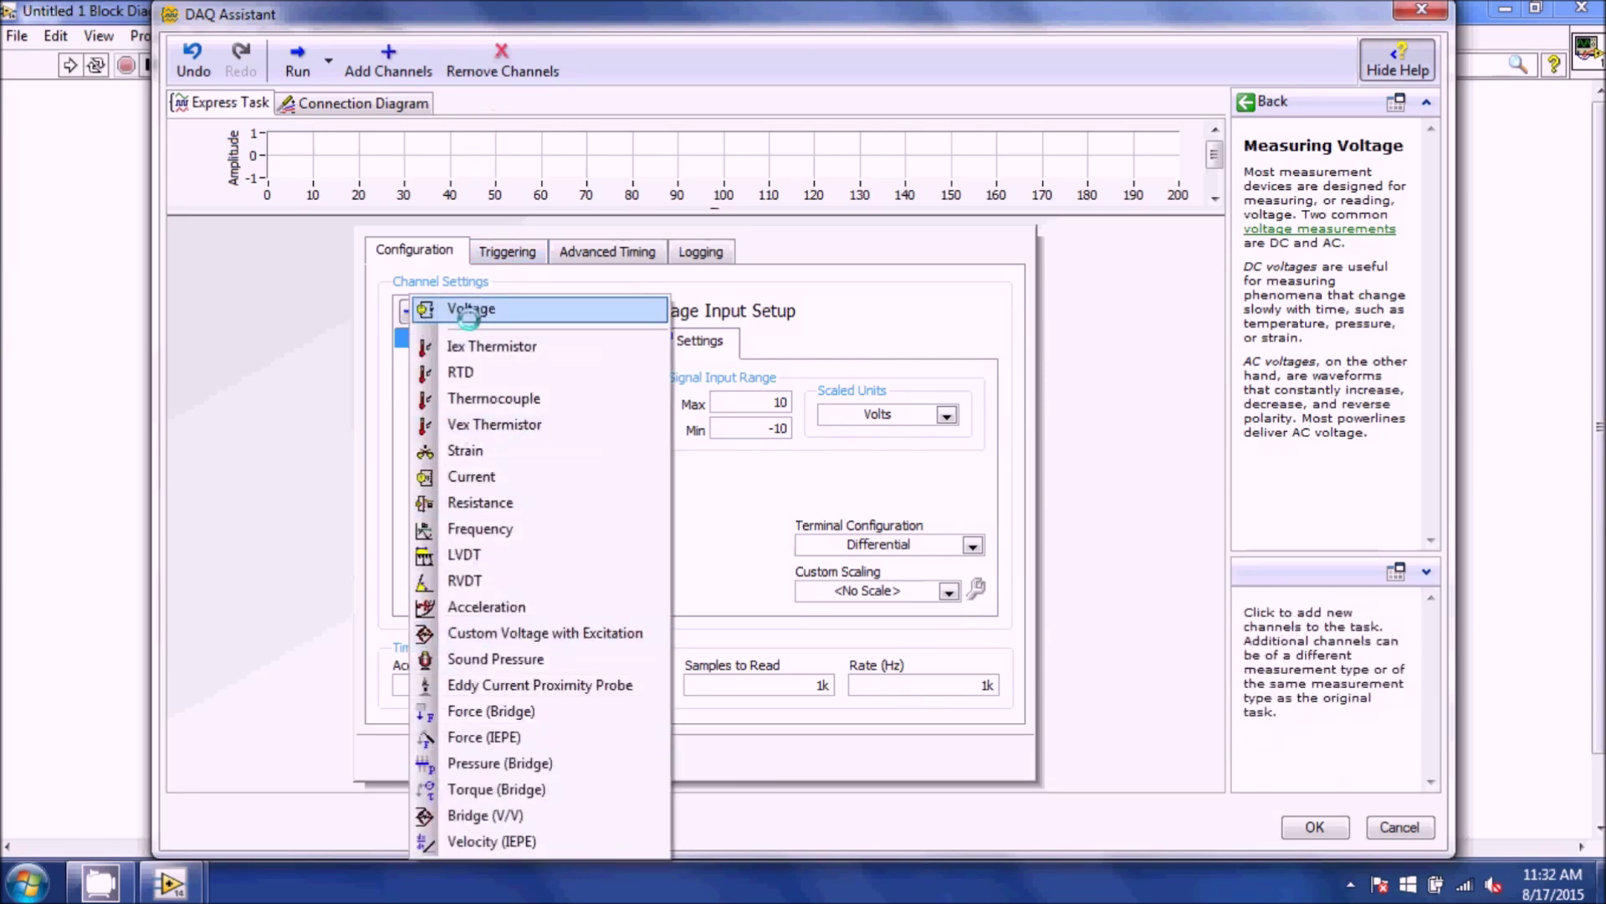
click(451, 313)
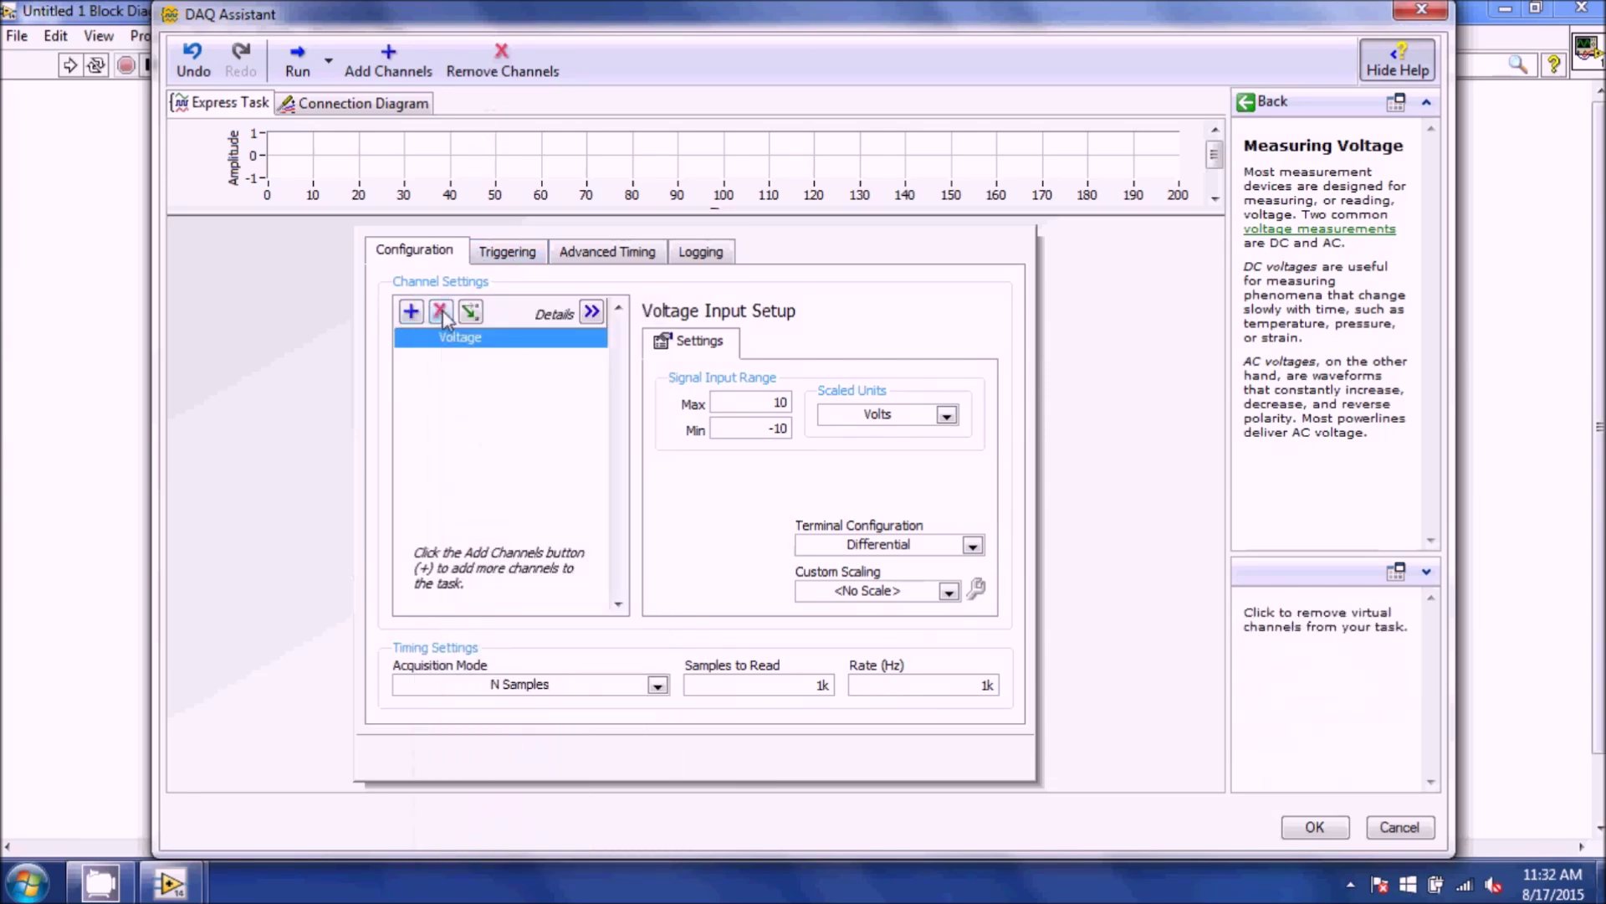
click(468, 314)
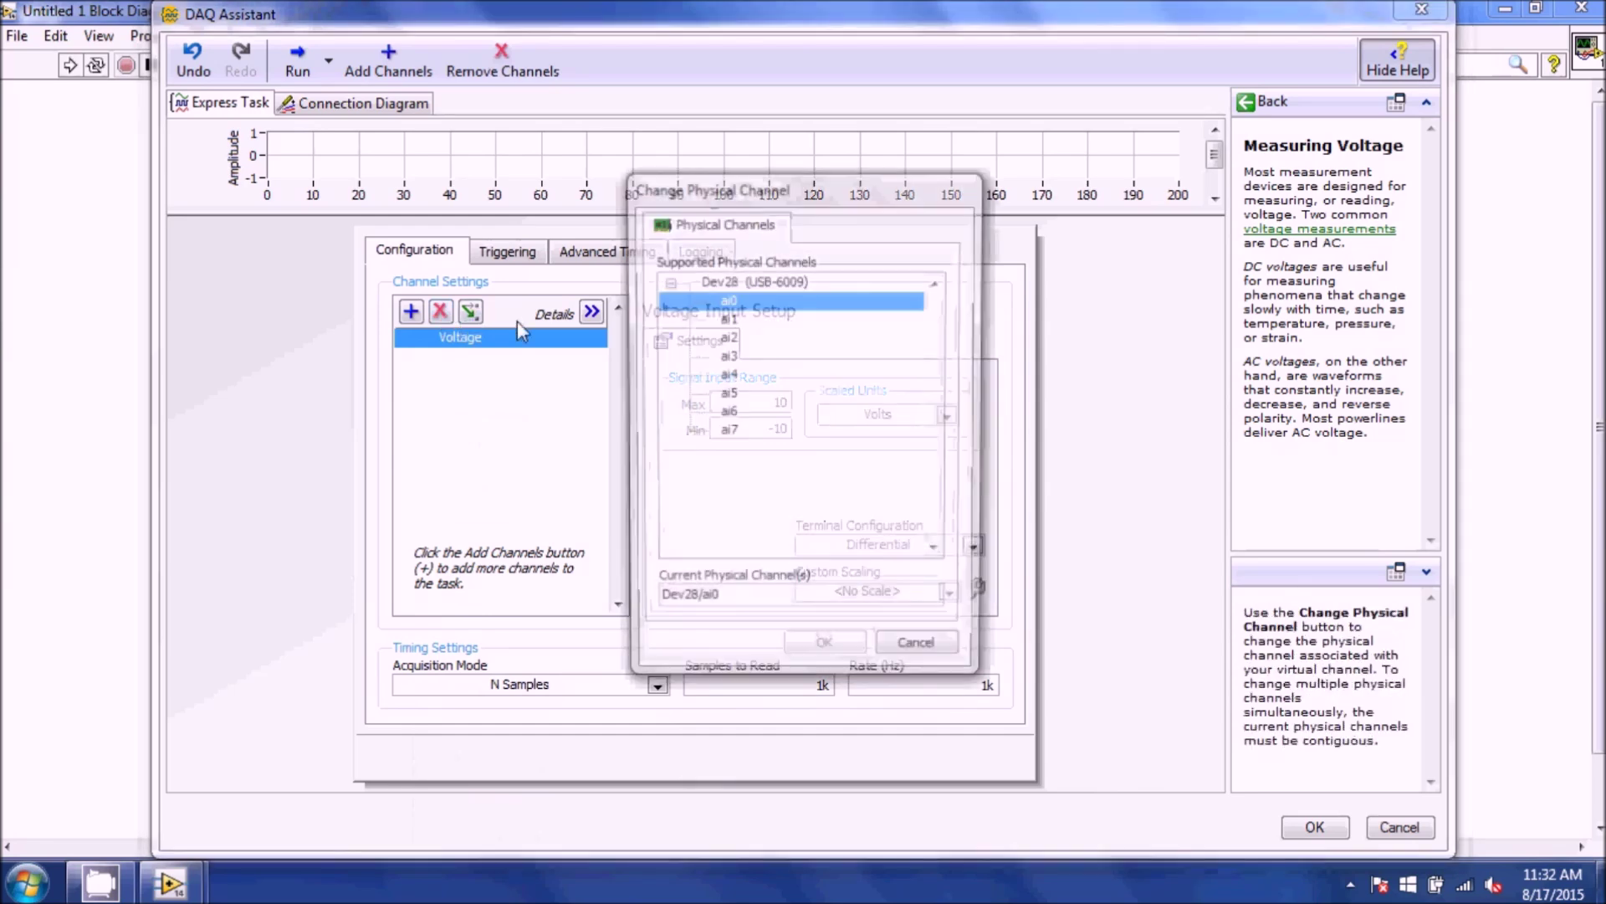
click(921, 652)
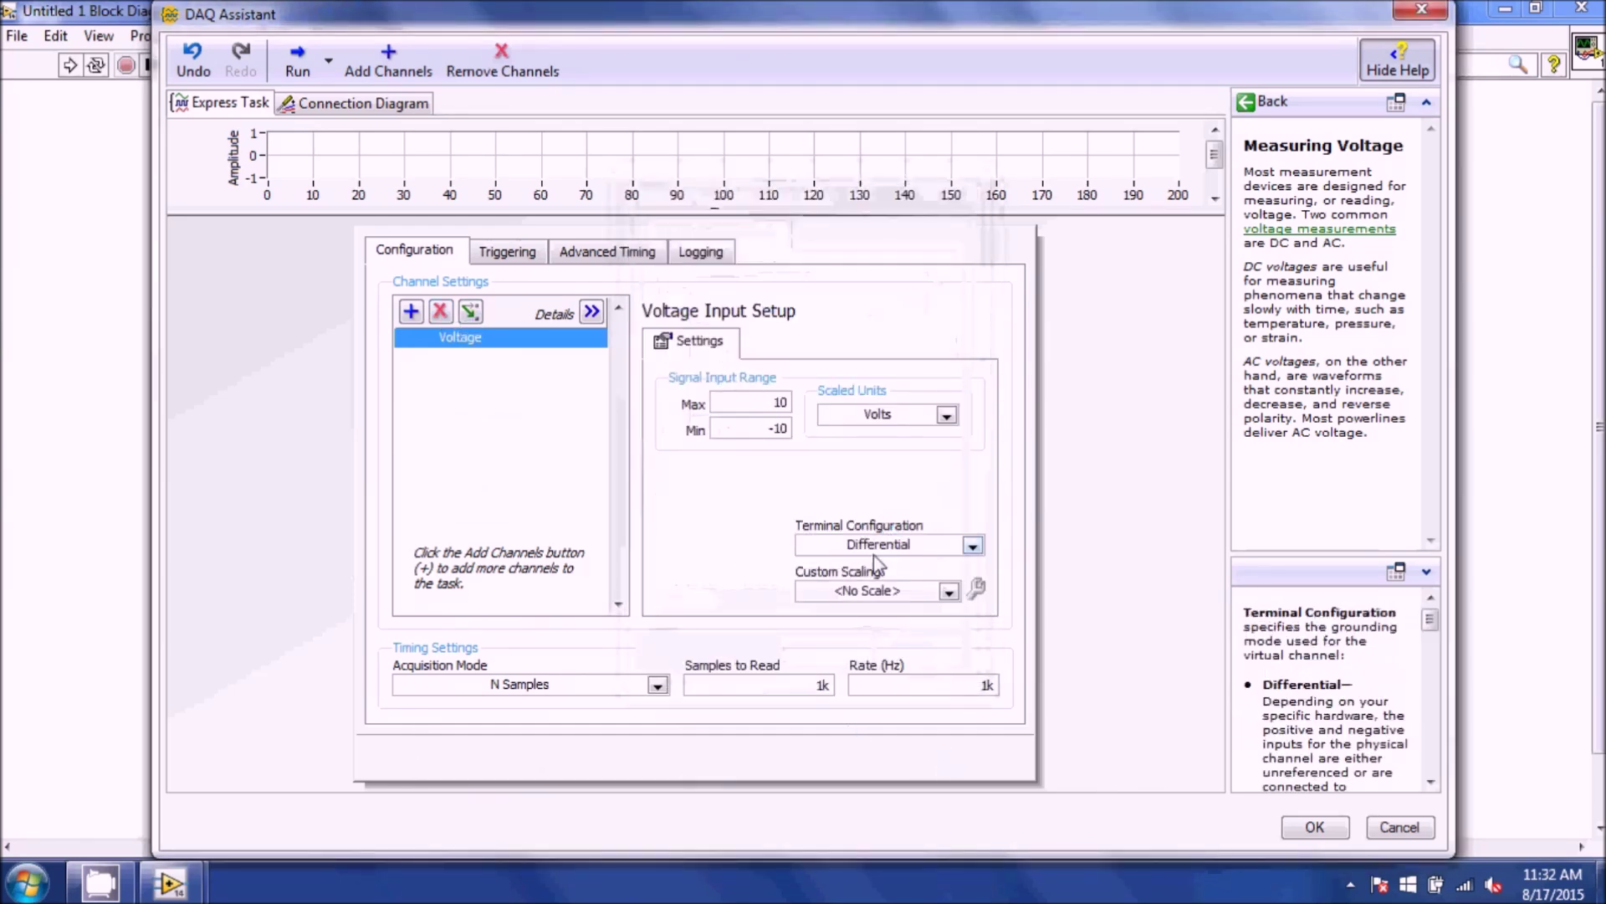
- Set the voltage channel's terminal configuration to RSE and look through the available acquisition modes
click(876, 546)
click(849, 625)
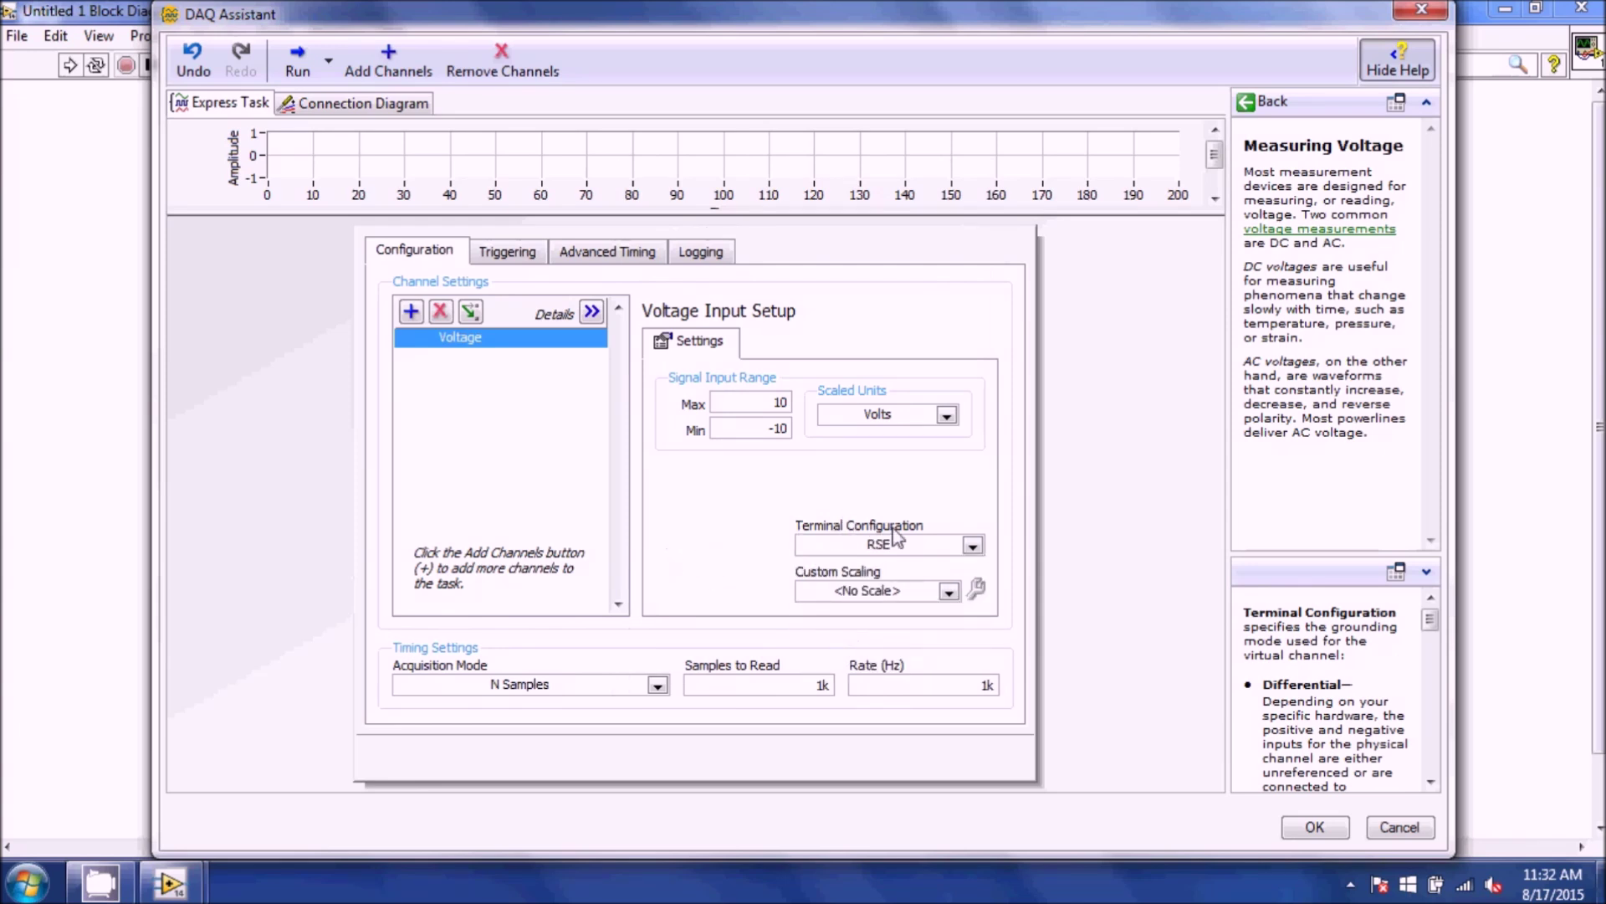
click(665, 687)
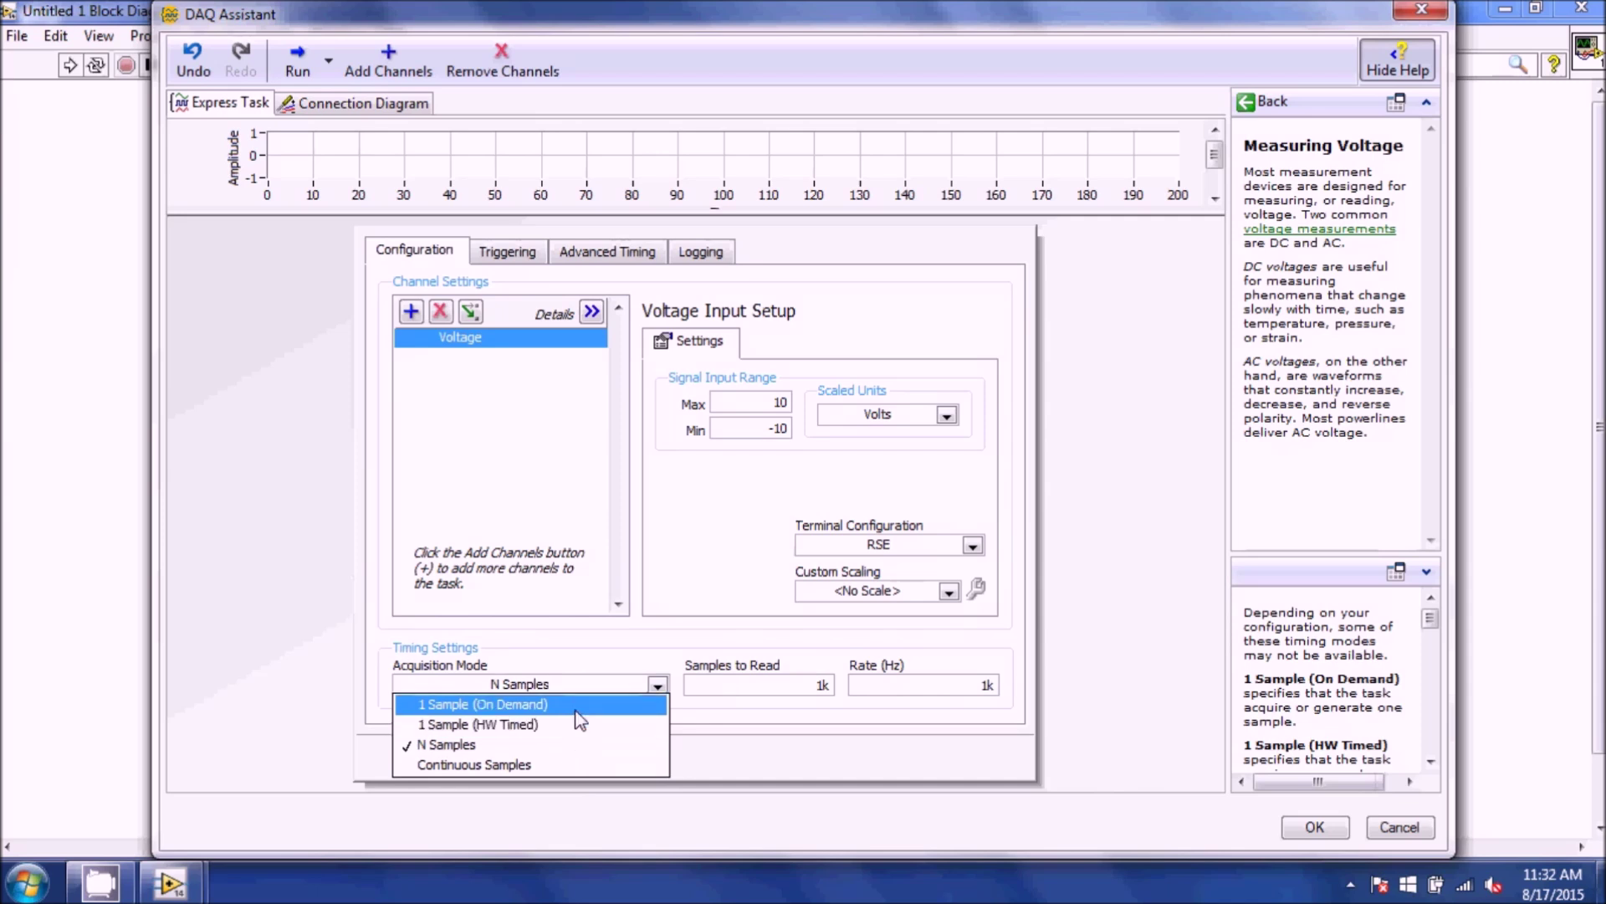
click(657, 573)
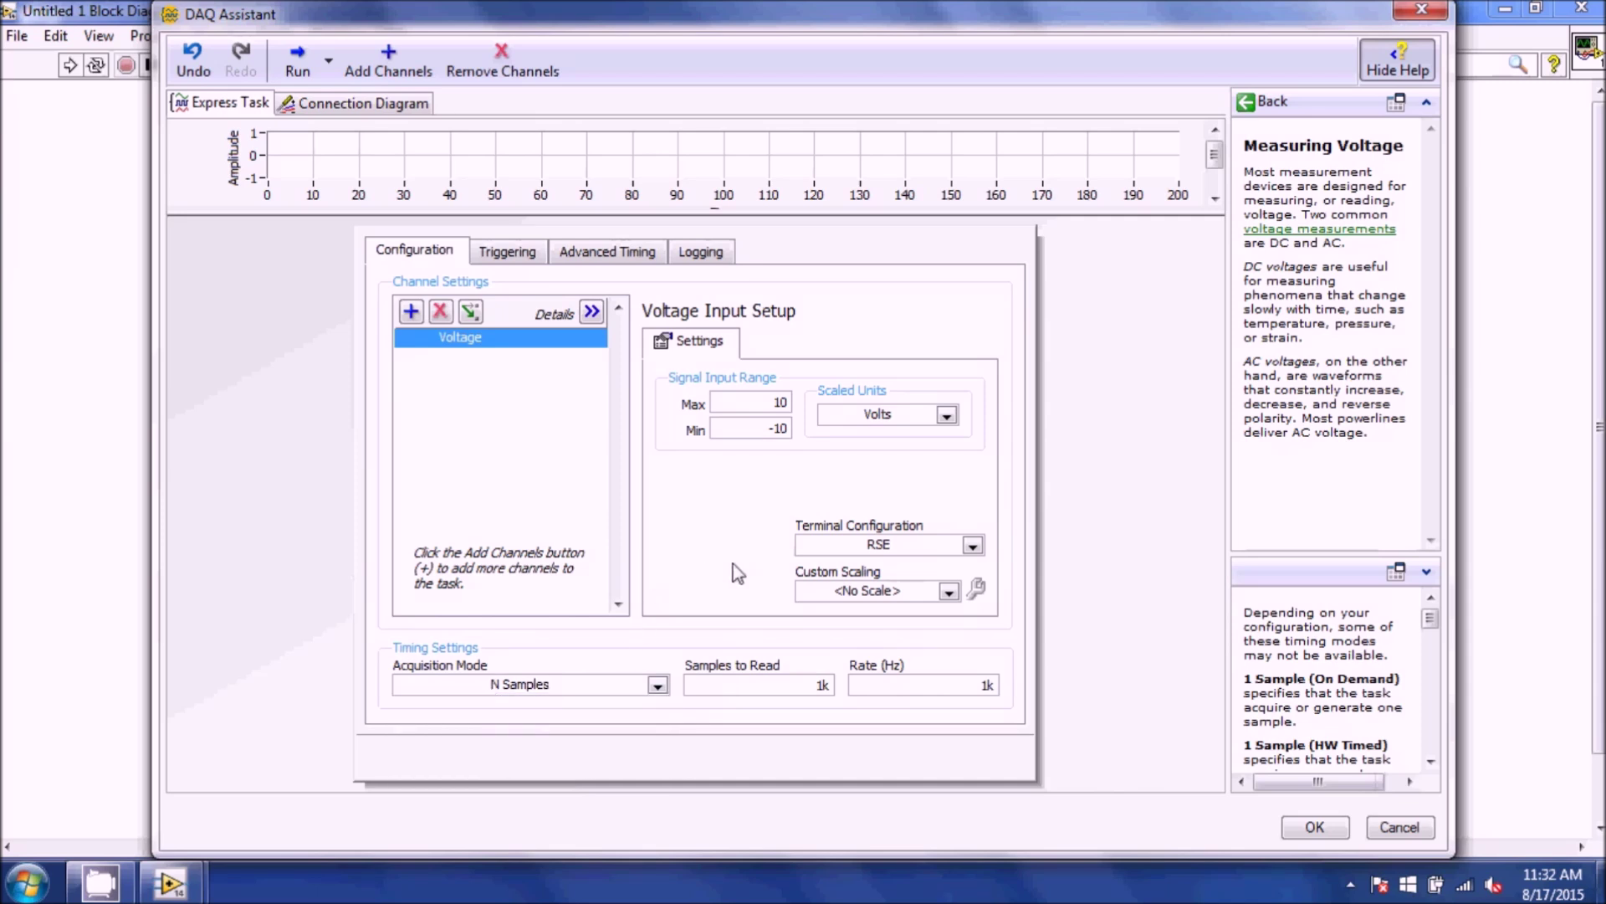
- Switch the terminal configuration back to Differential and examine the resulting wiring in the connection diagram
mouse_move(837, 544)
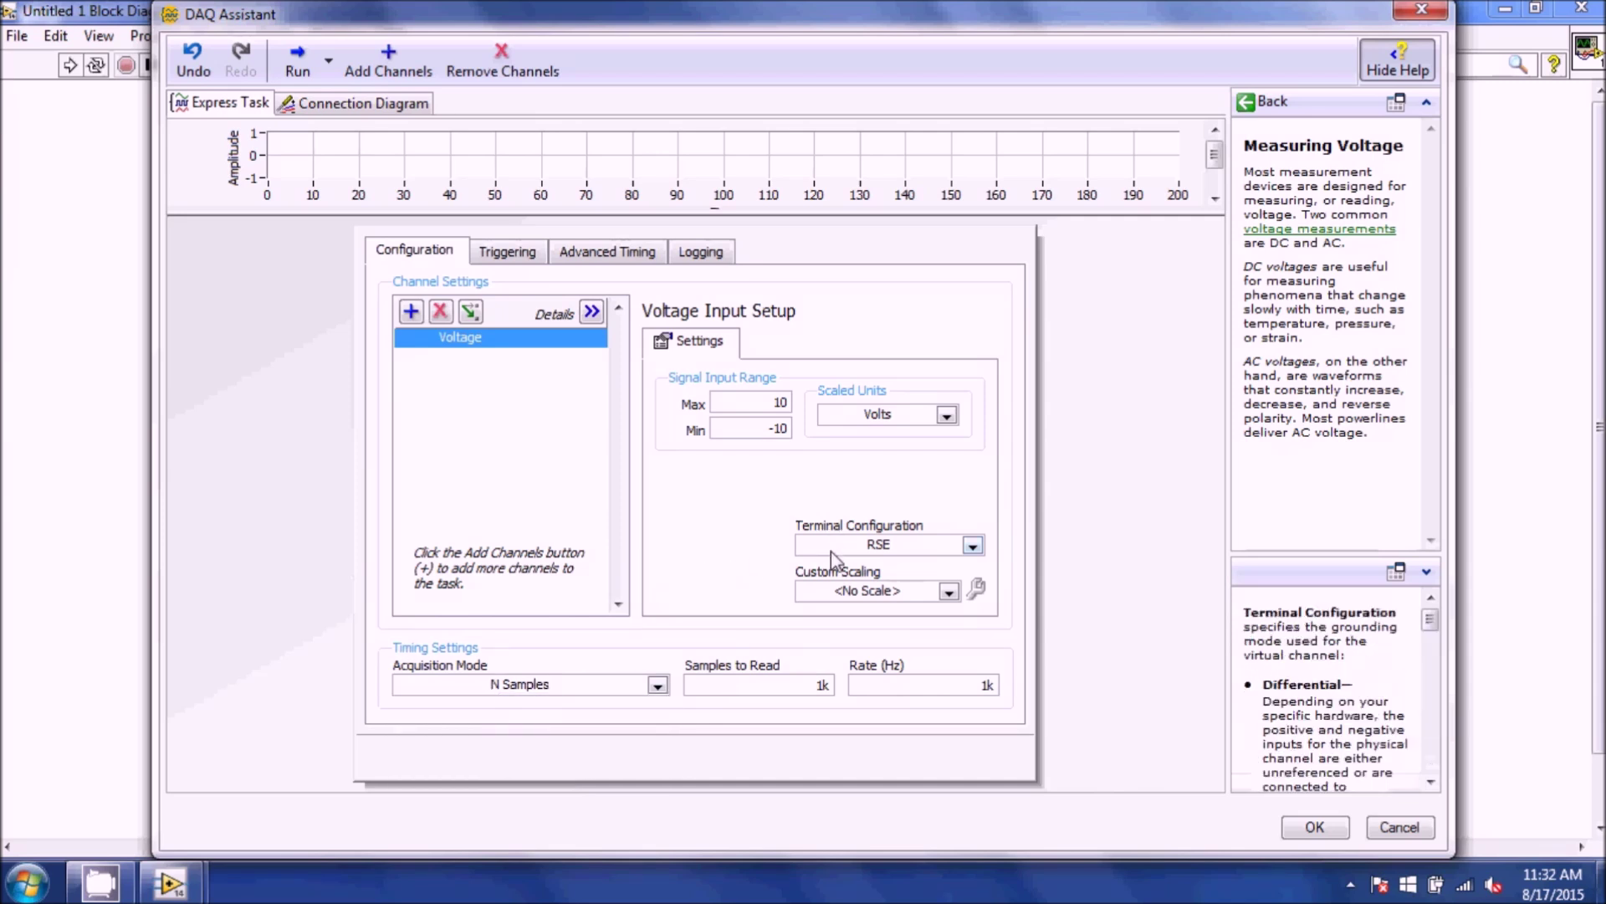
click(831, 550)
click(837, 601)
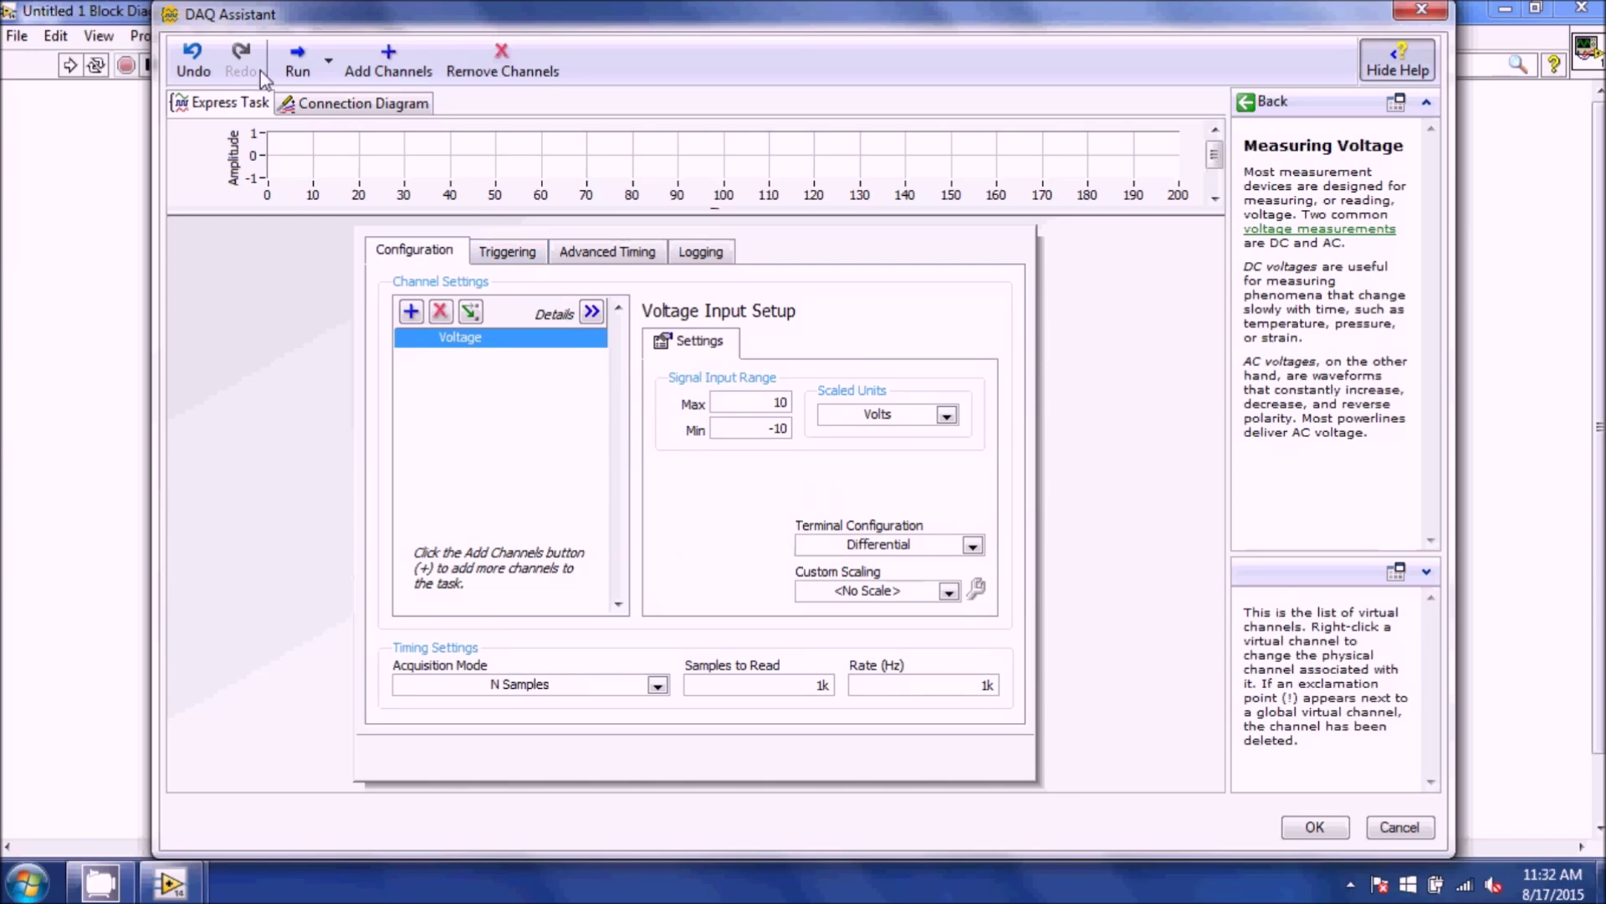
click(333, 109)
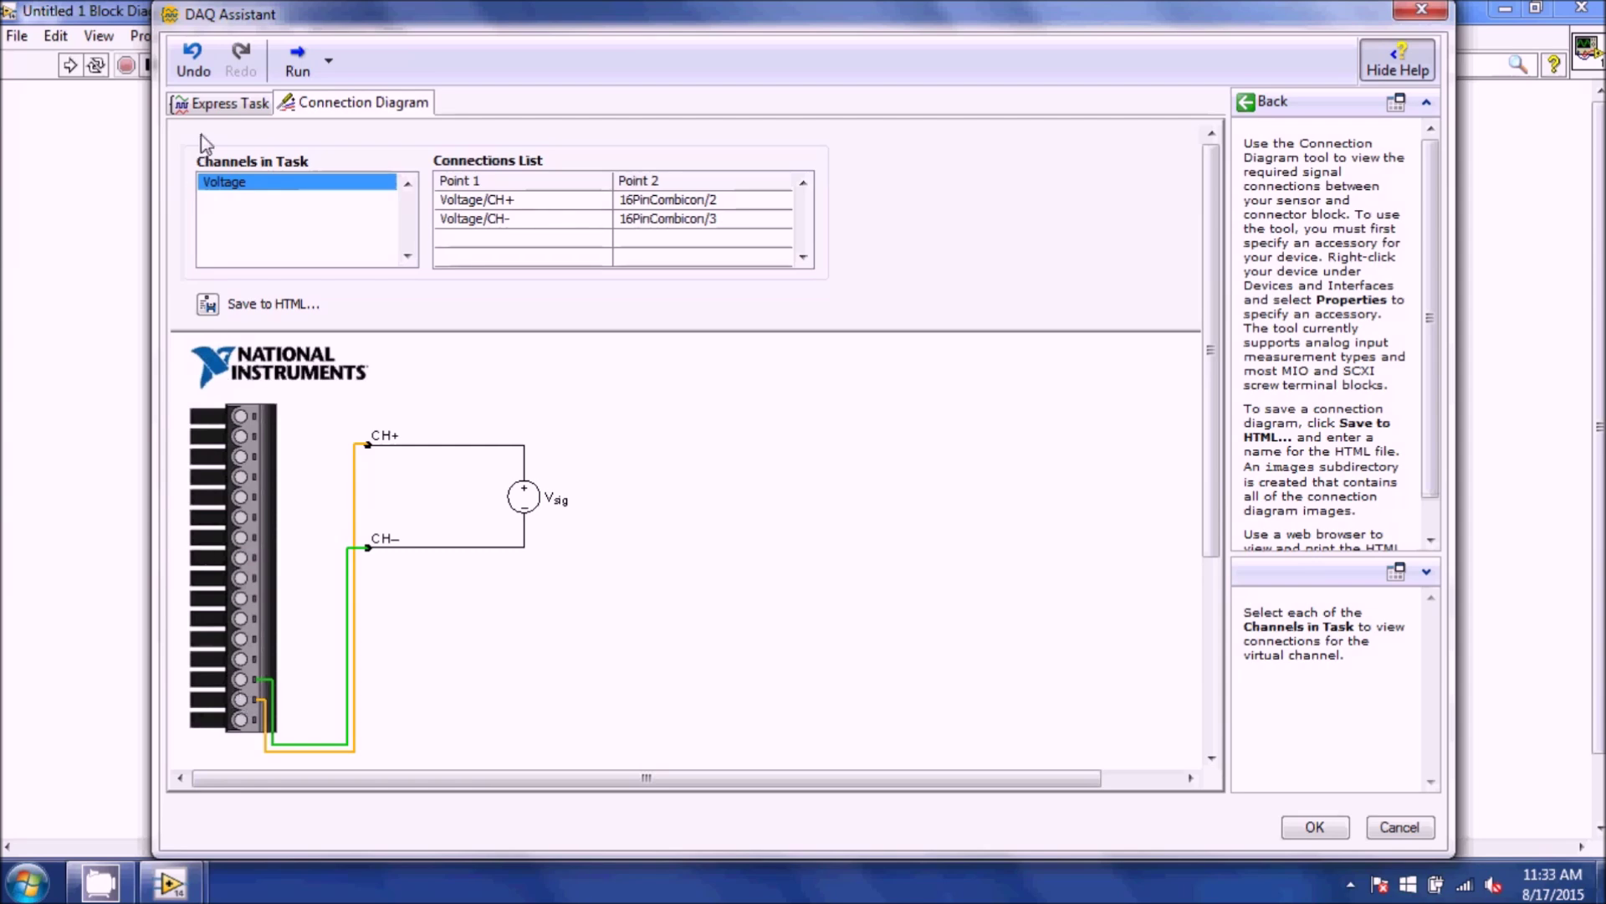
click(219, 103)
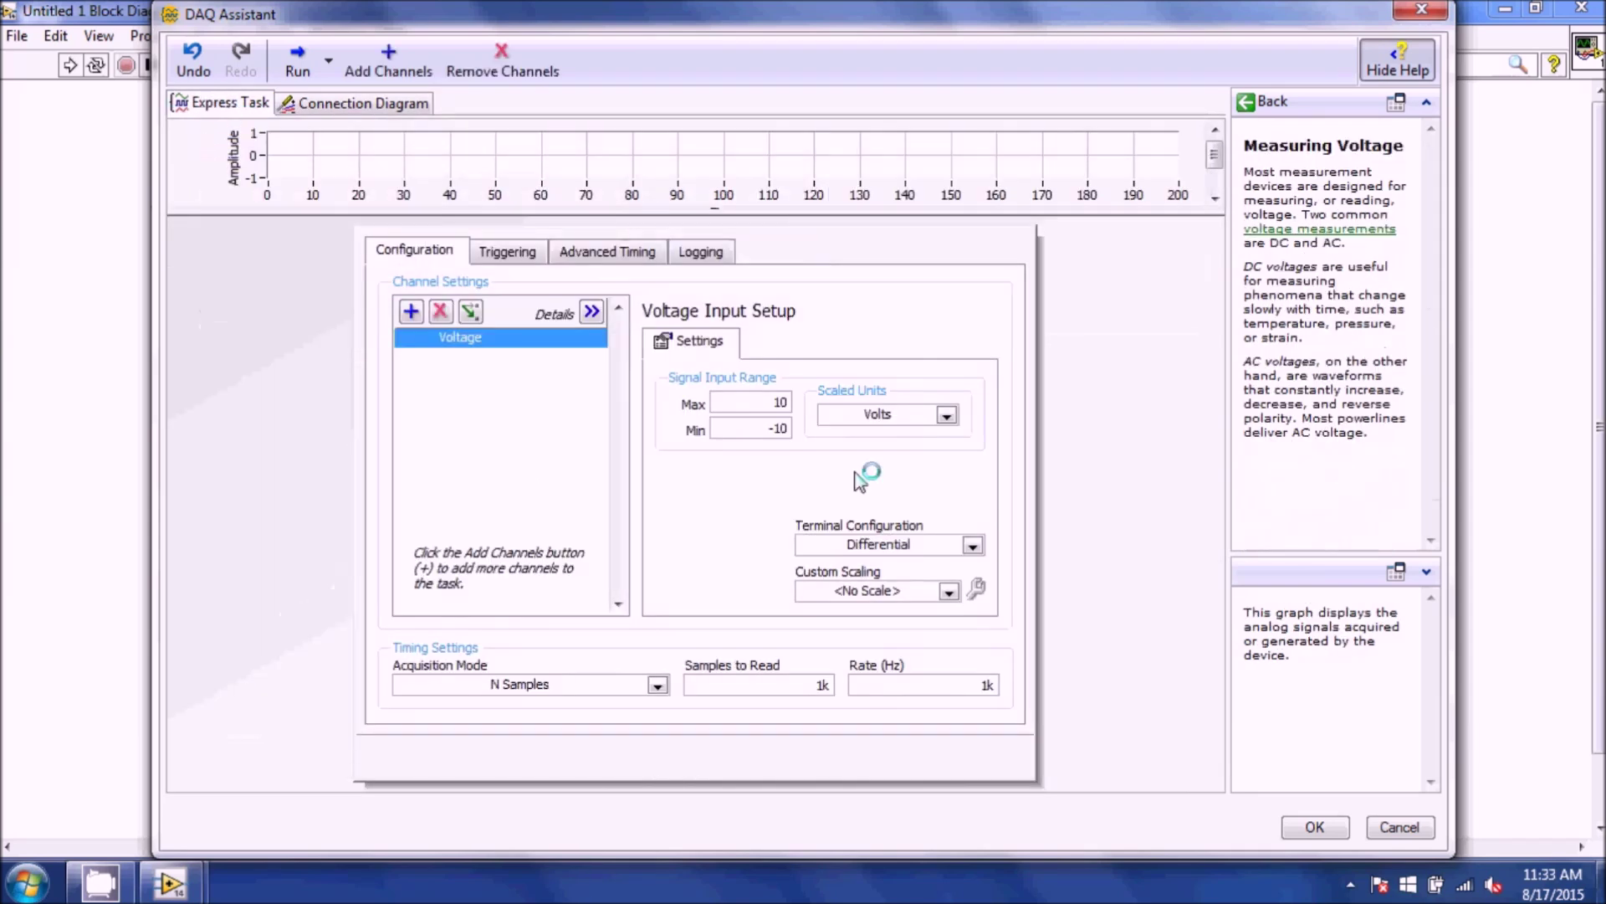
- Set the terminal configuration to RSE and examine how the connection diagram wires the channel
click(879, 545)
click(864, 626)
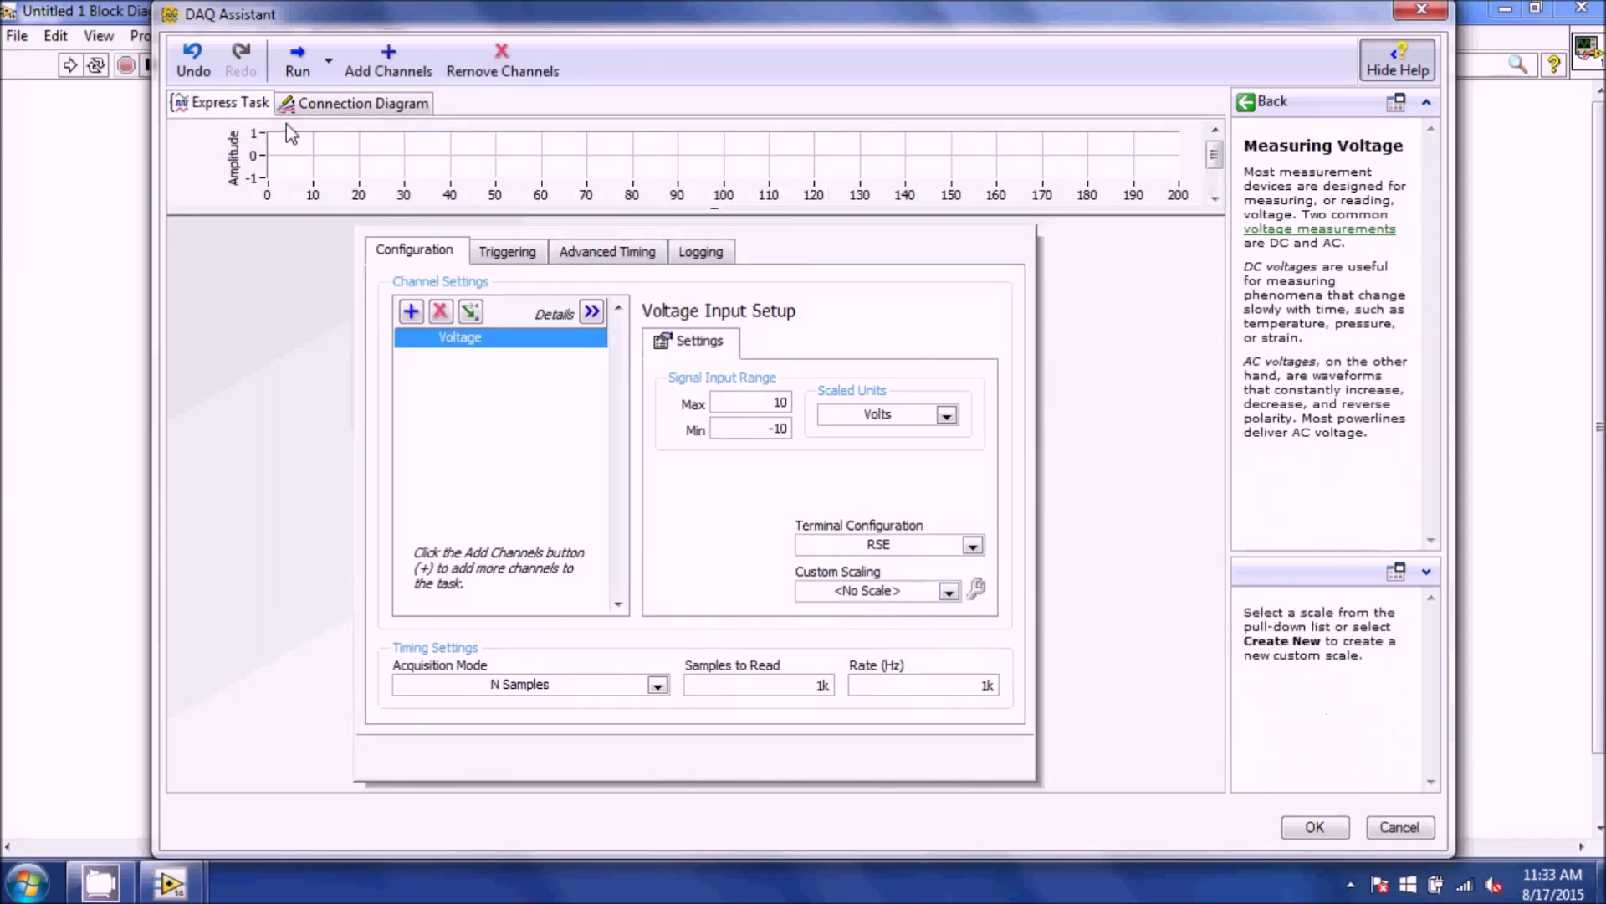
click(322, 106)
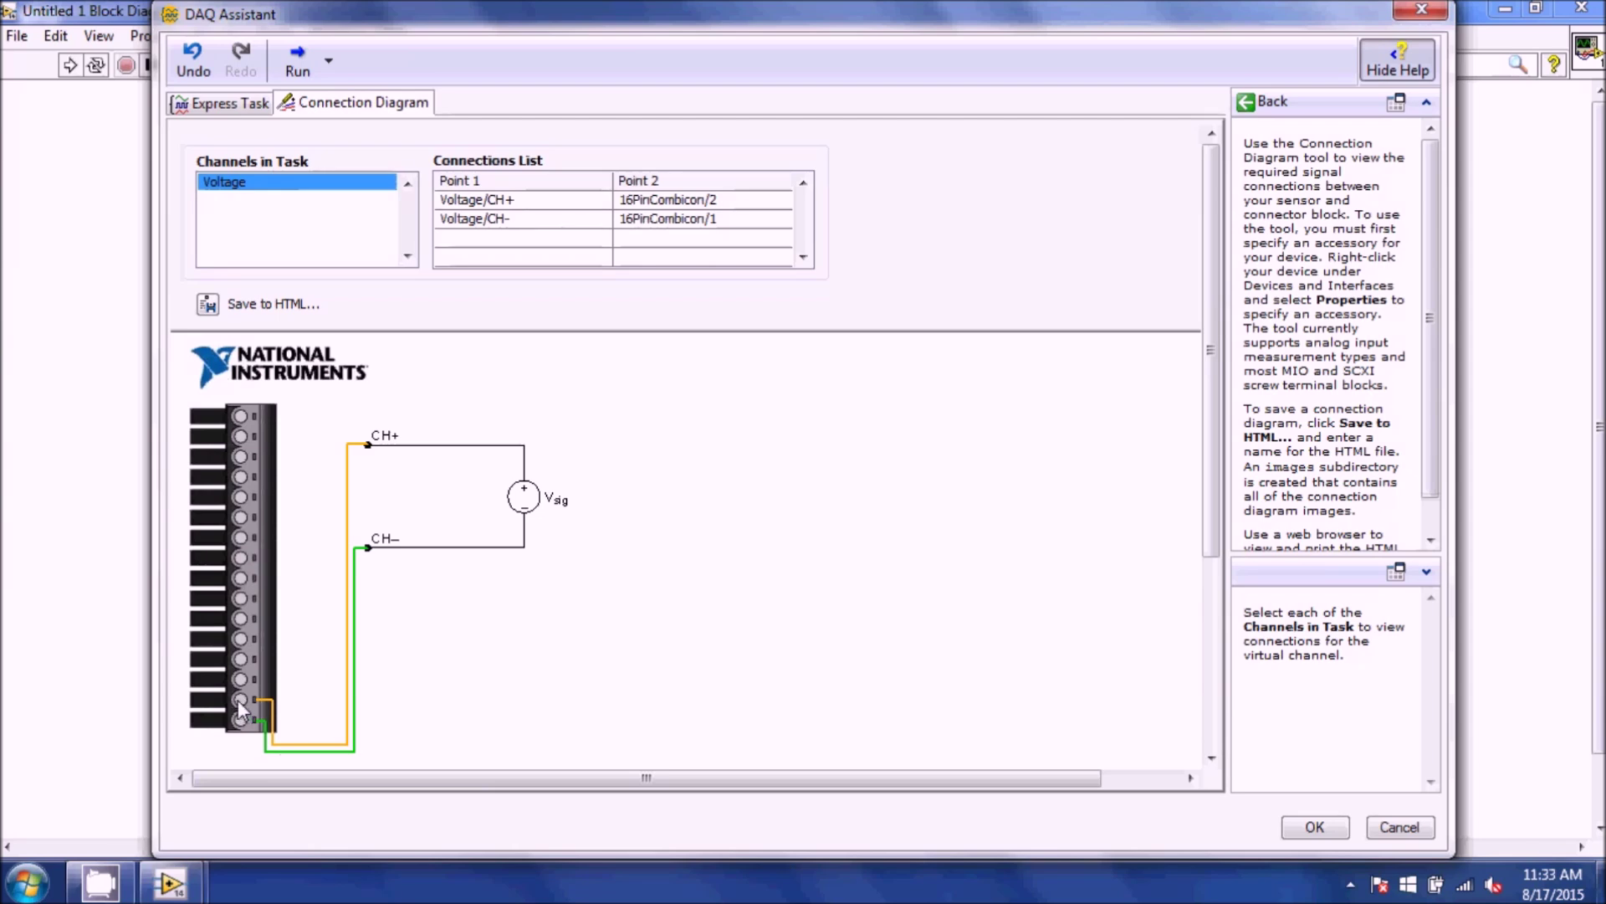
click(223, 103)
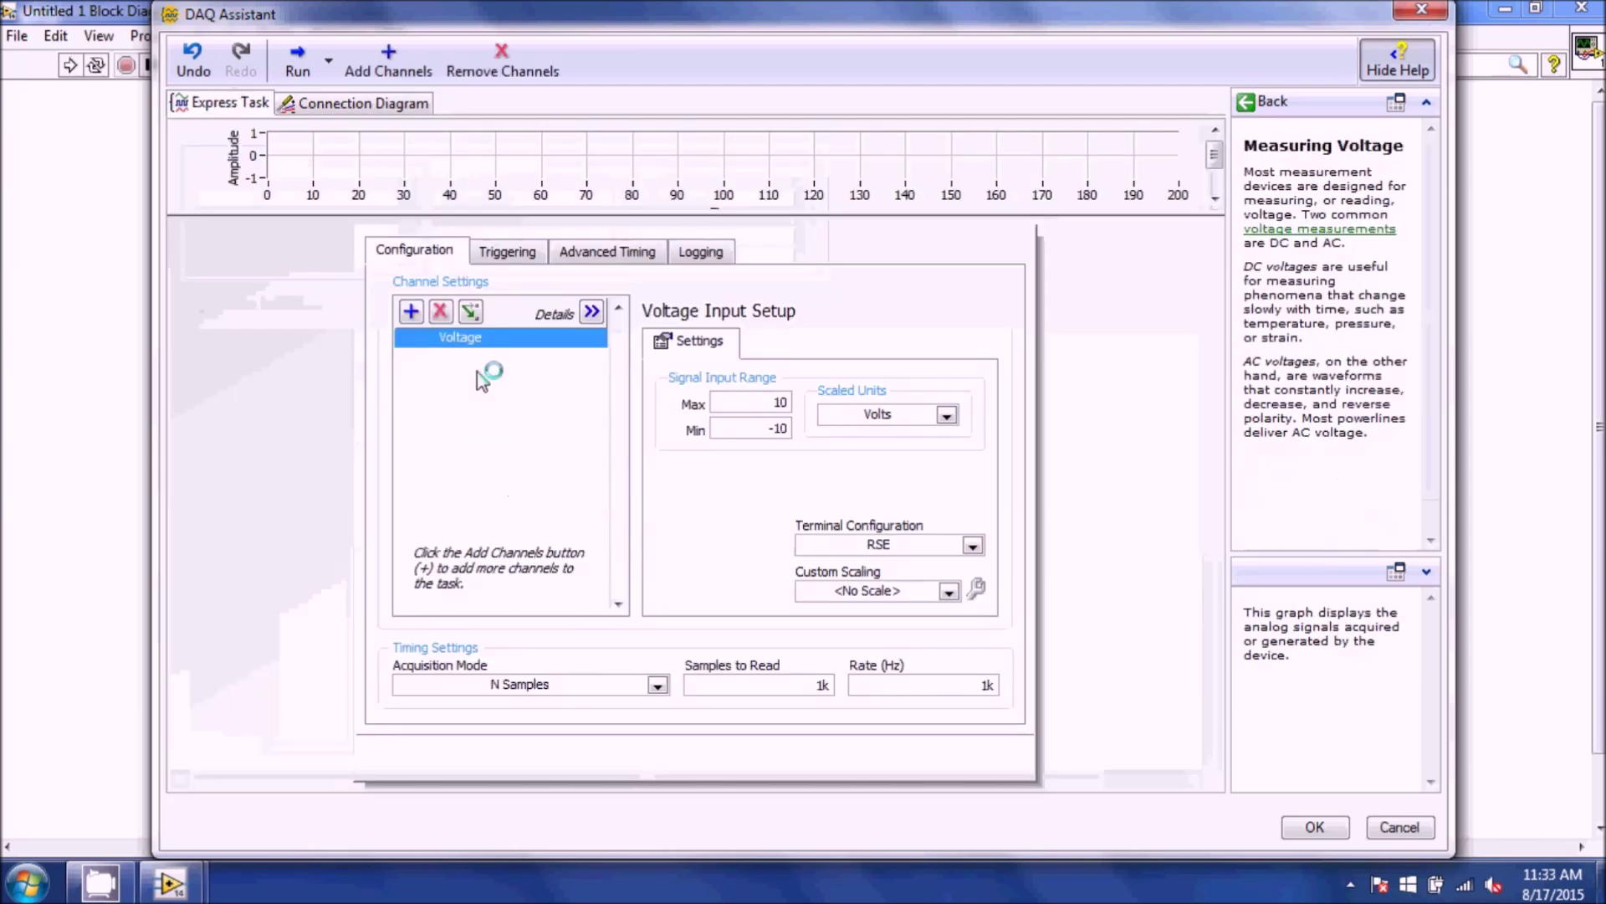
- Return the voltage channel's terminal configuration to Differential and check its pins in the connection diagram
click(834, 546)
click(847, 585)
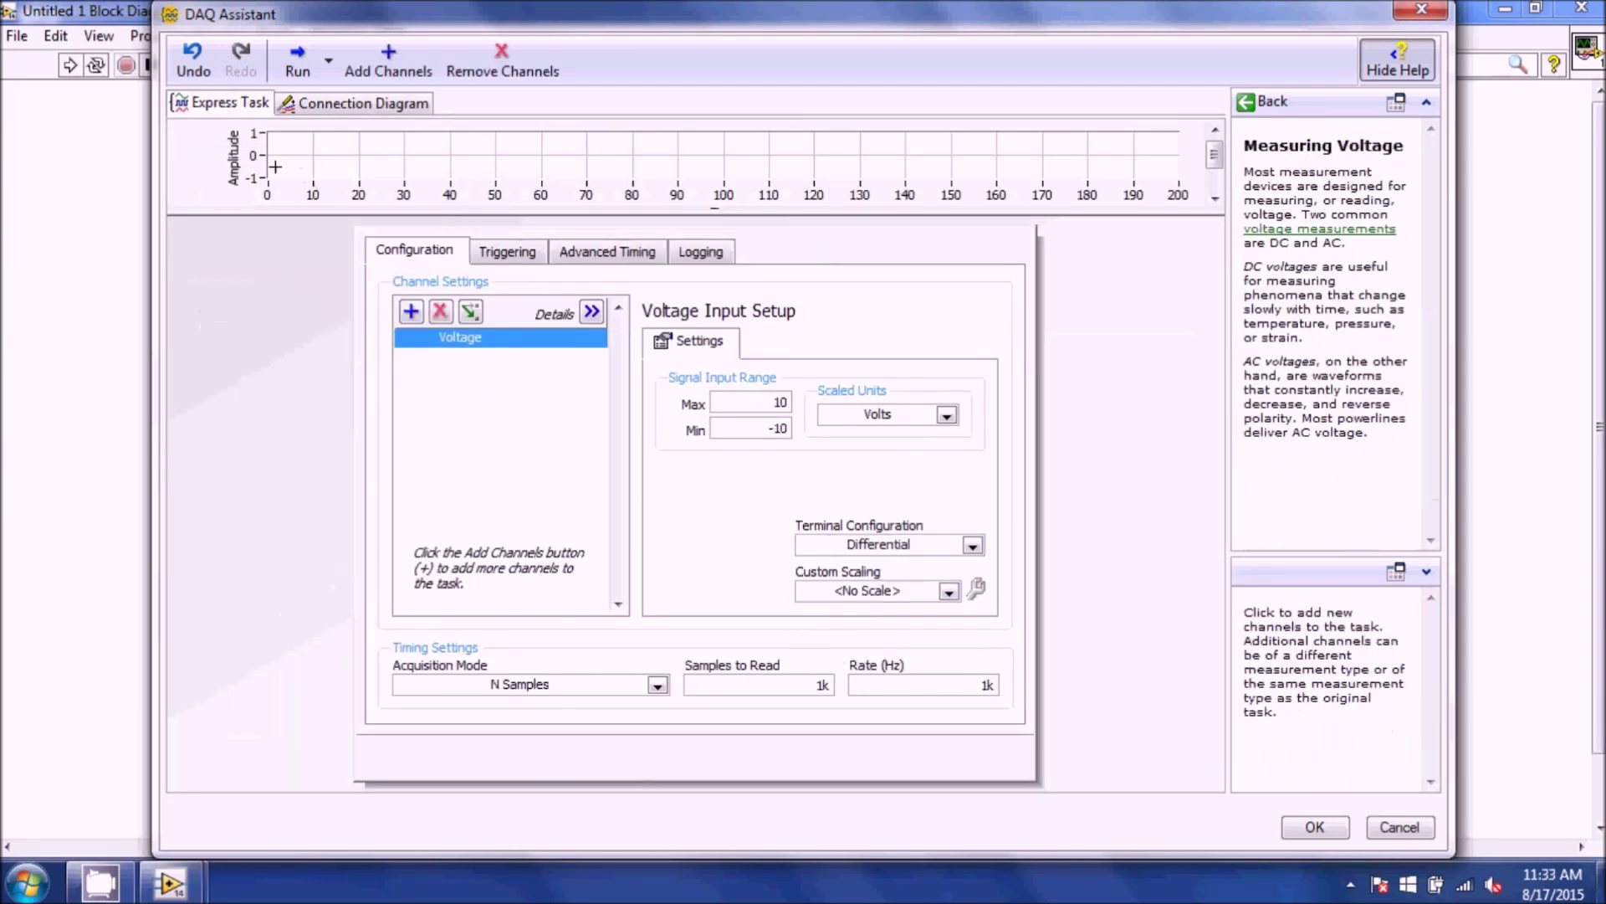
click(321, 103)
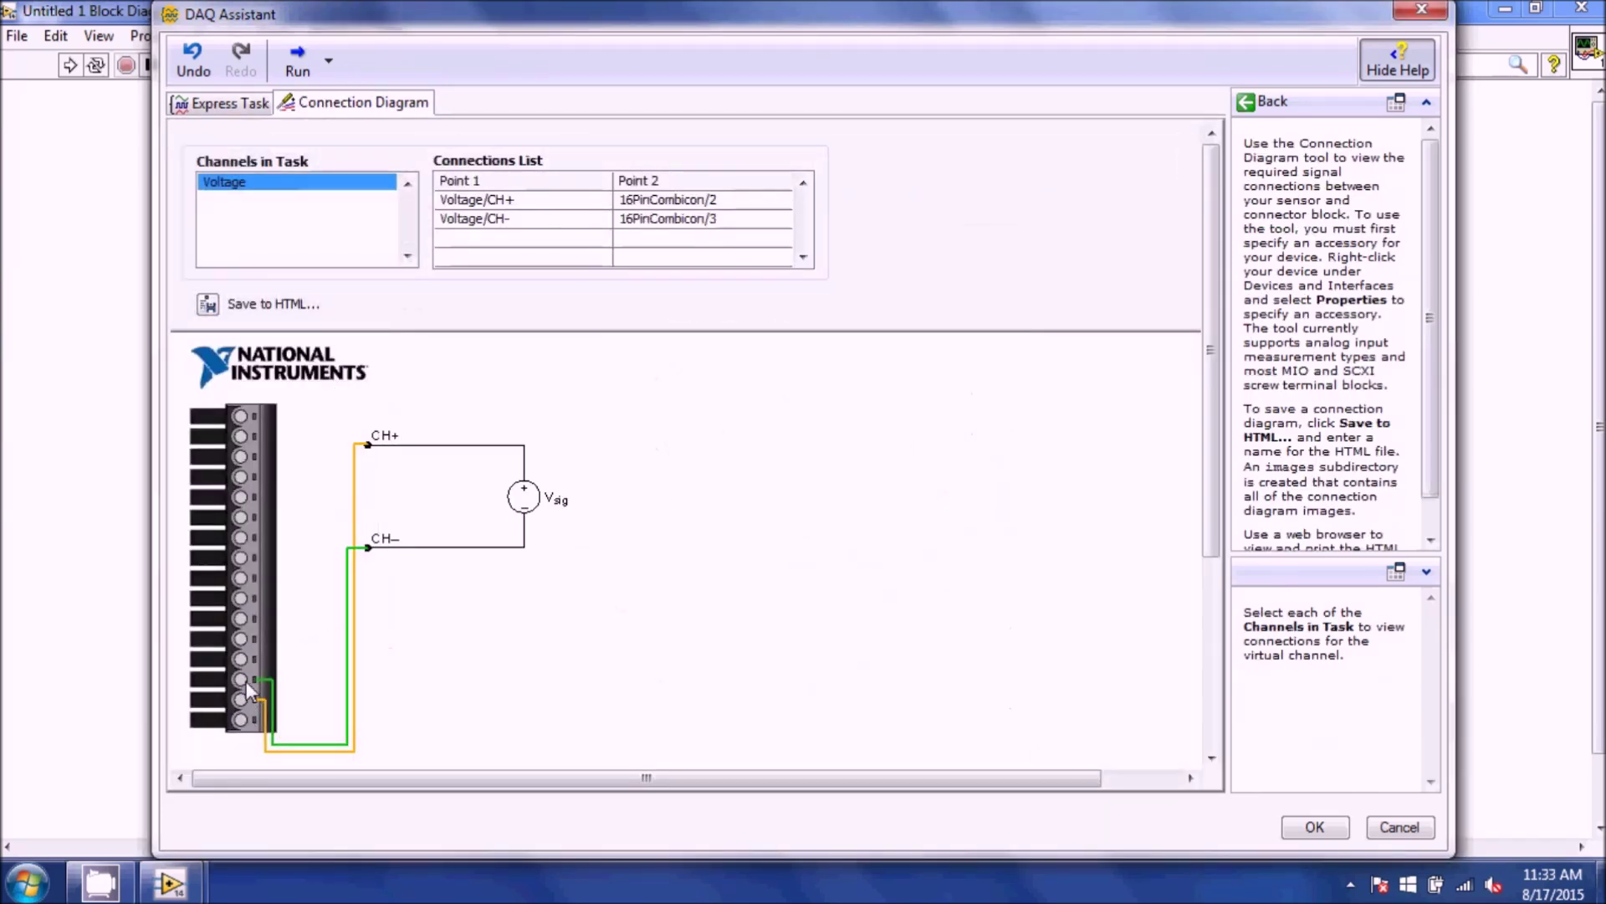
click(244, 106)
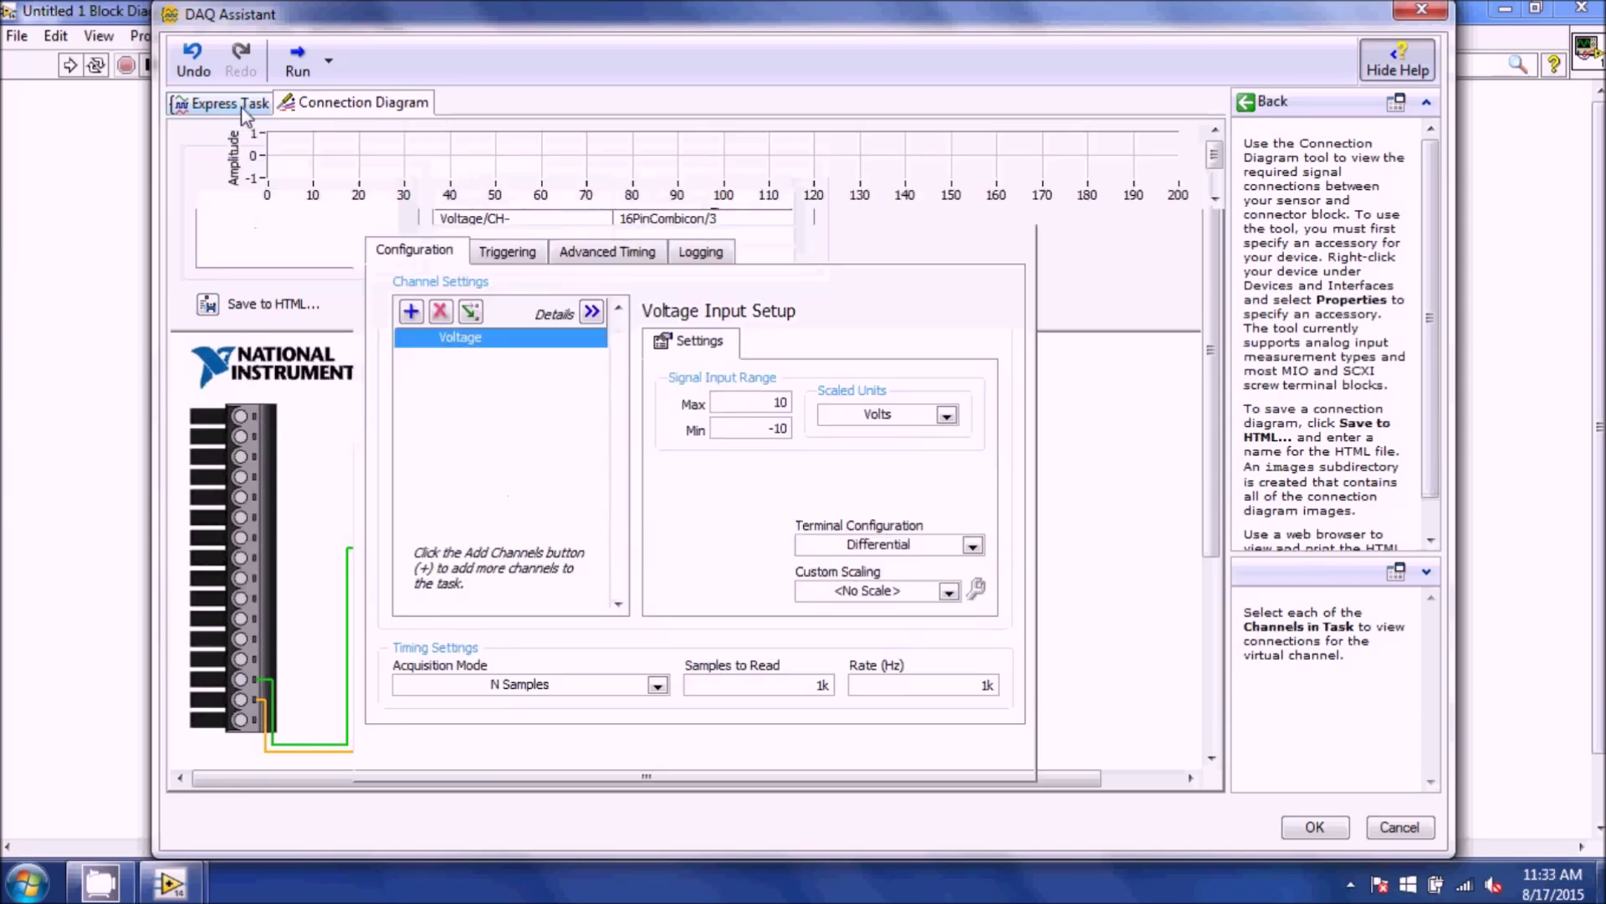
- Add a second voltage channel to the task on physical channel ai3
click(411, 312)
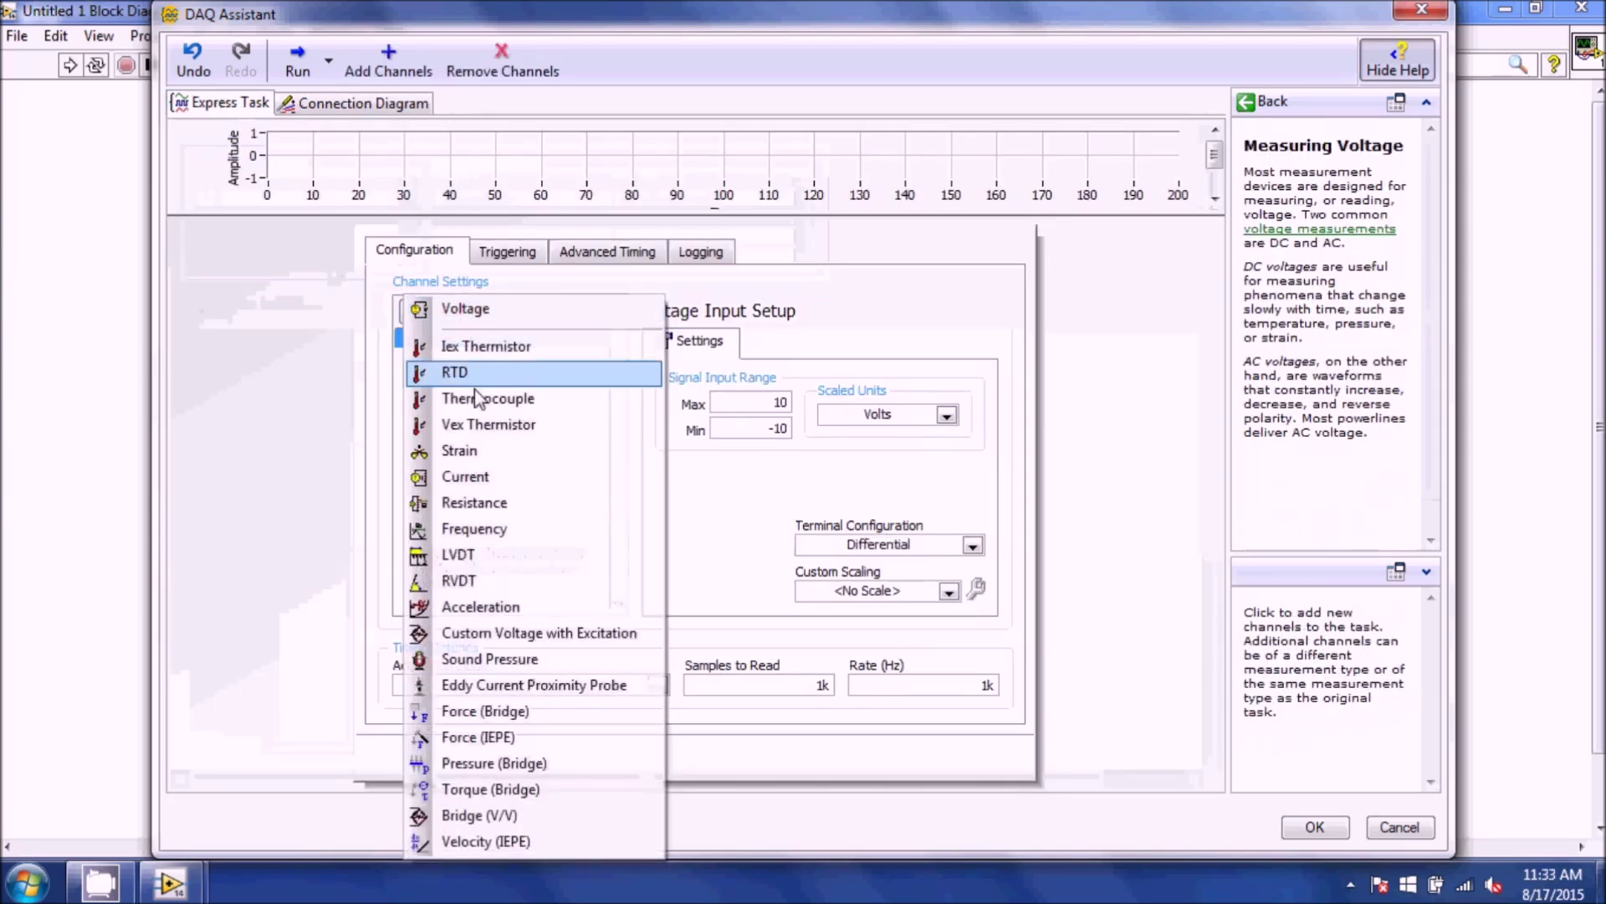
click(467, 312)
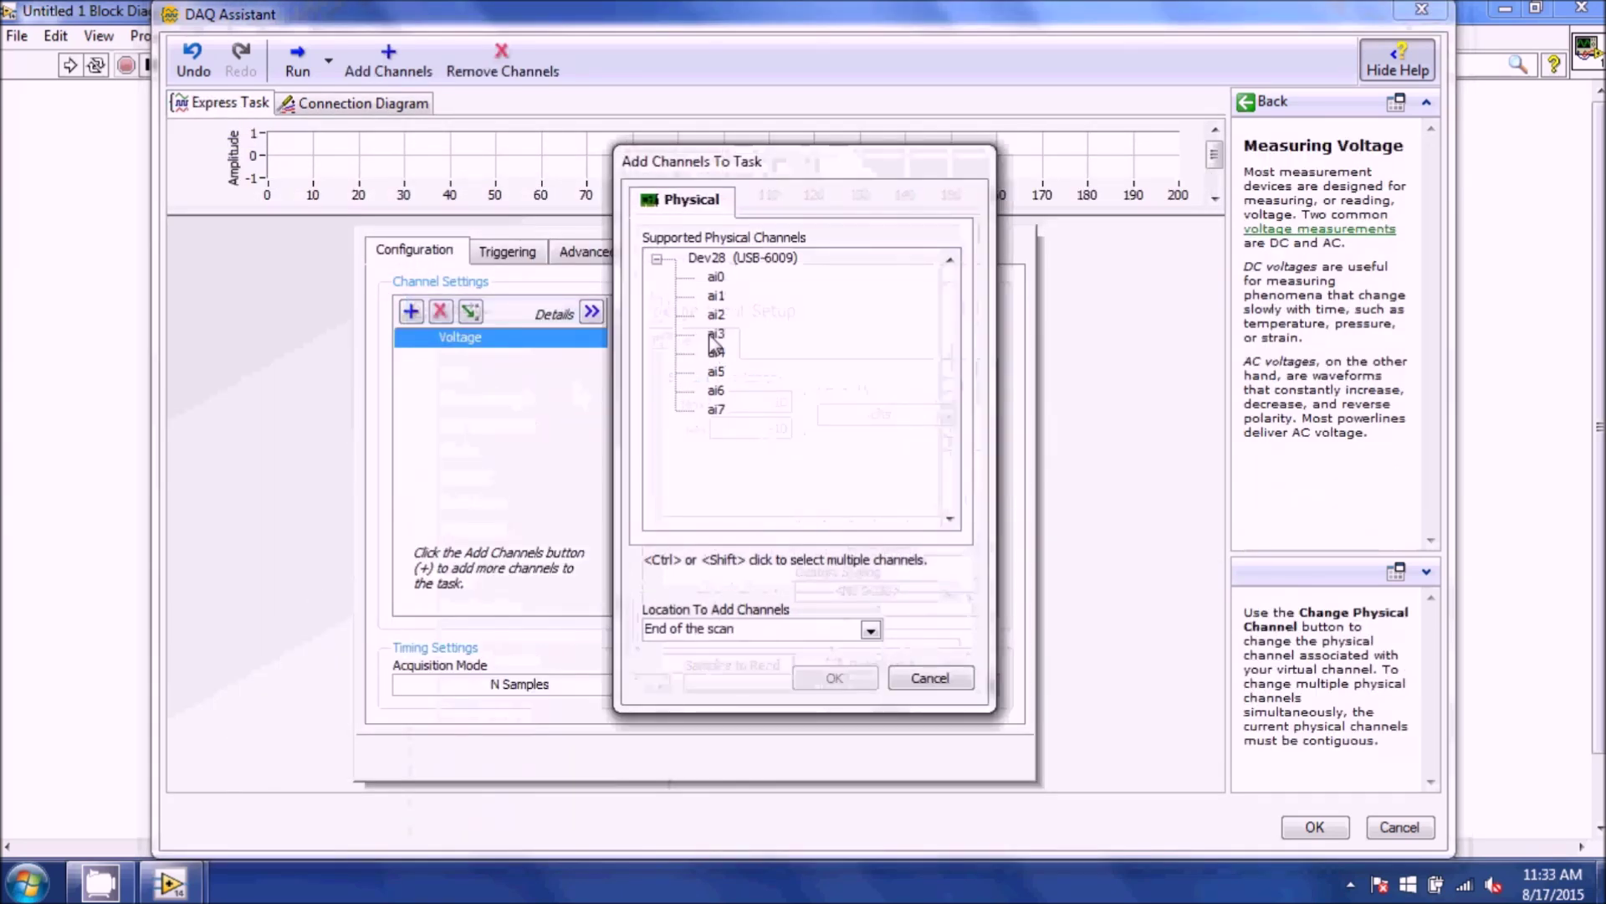
click(715, 333)
click(836, 676)
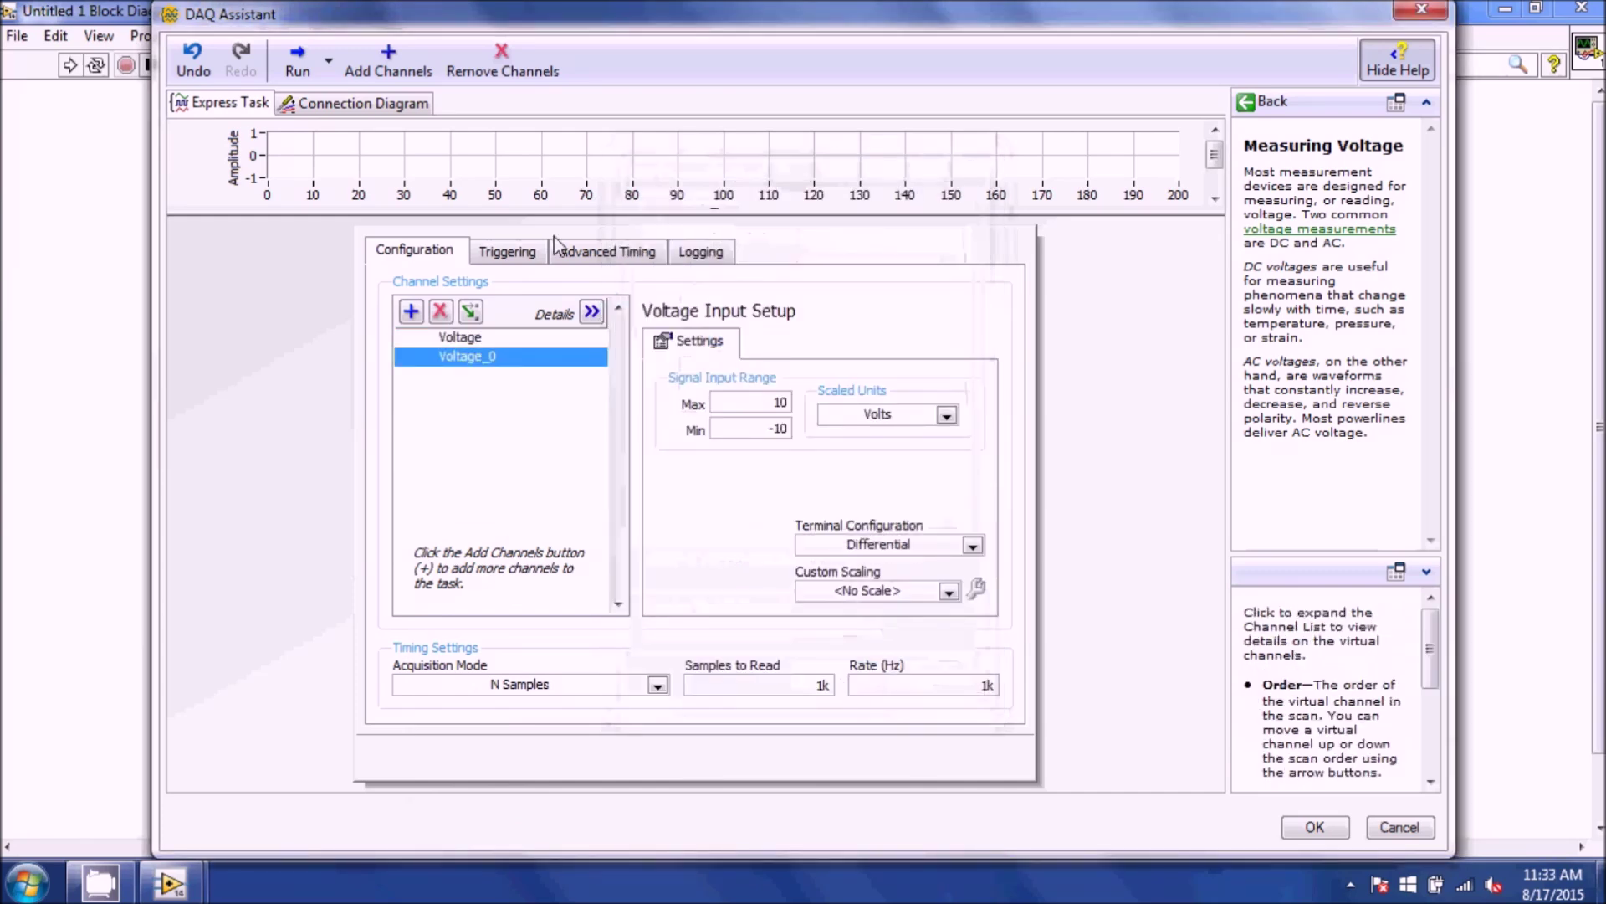
- Compare the terminal connections of the Voltage and Voltage_0 channels in the connection diagram
click(356, 102)
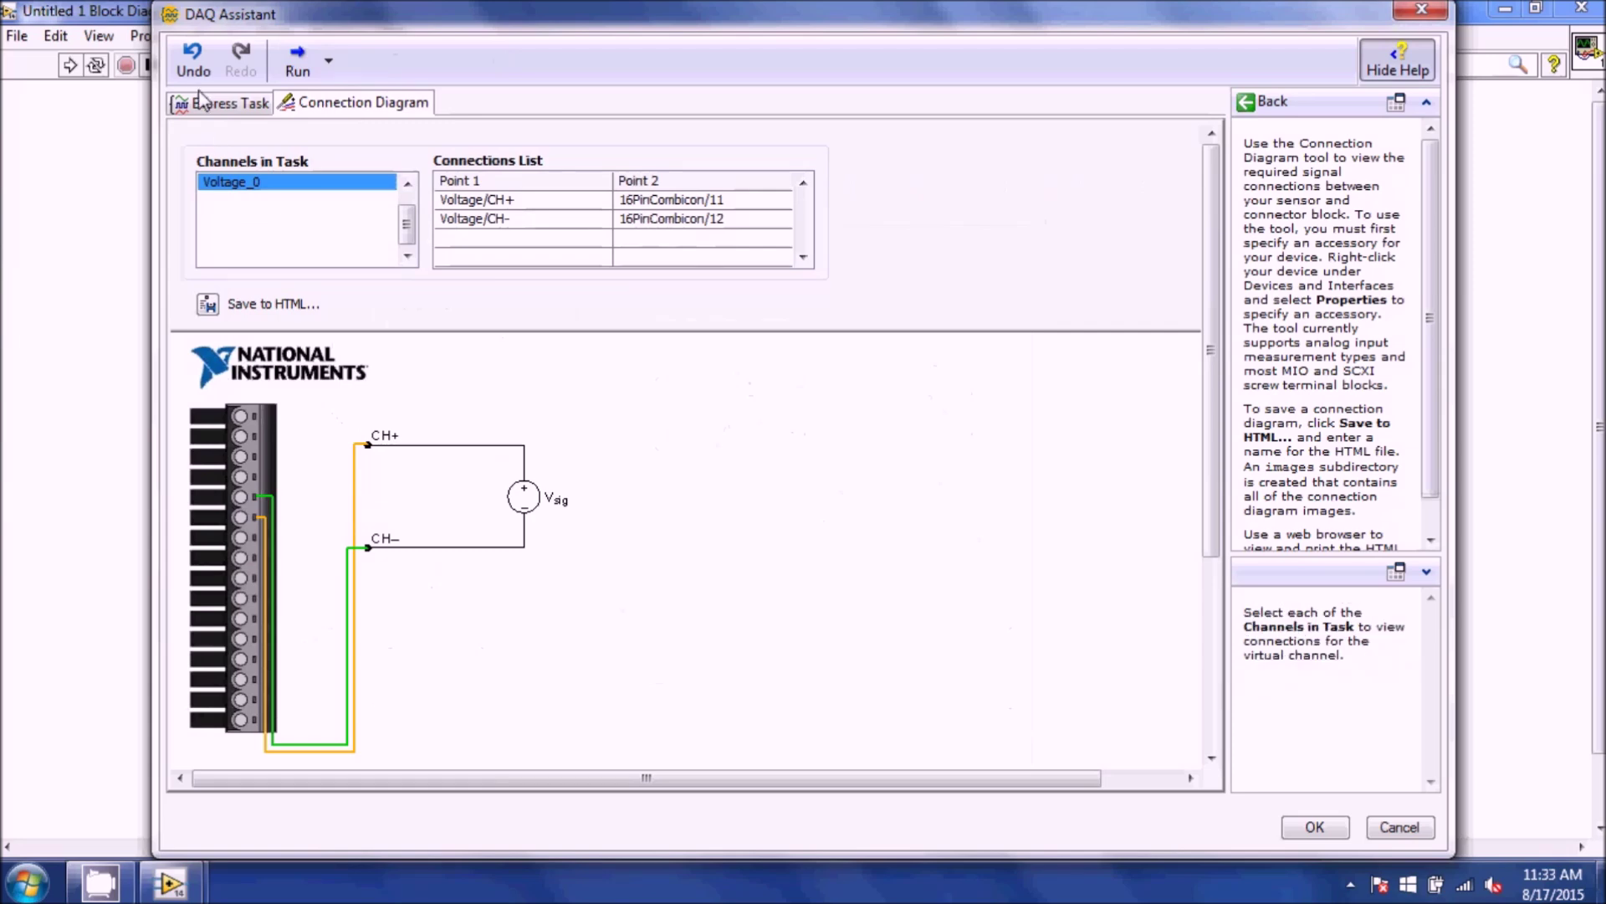
click(222, 103)
click(460, 336)
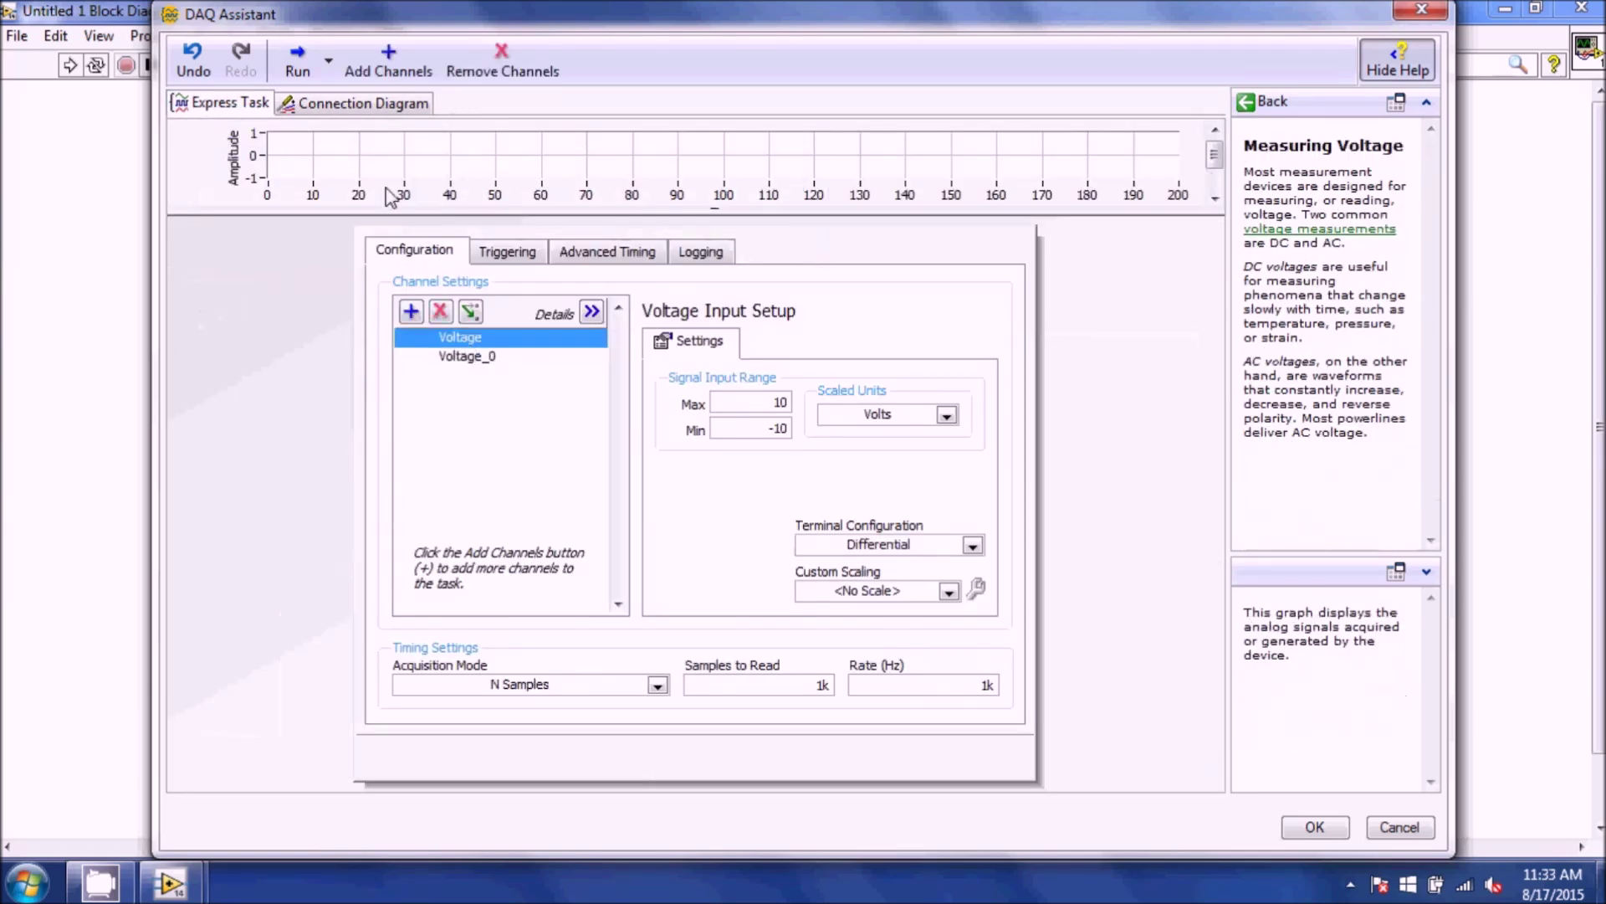
click(358, 107)
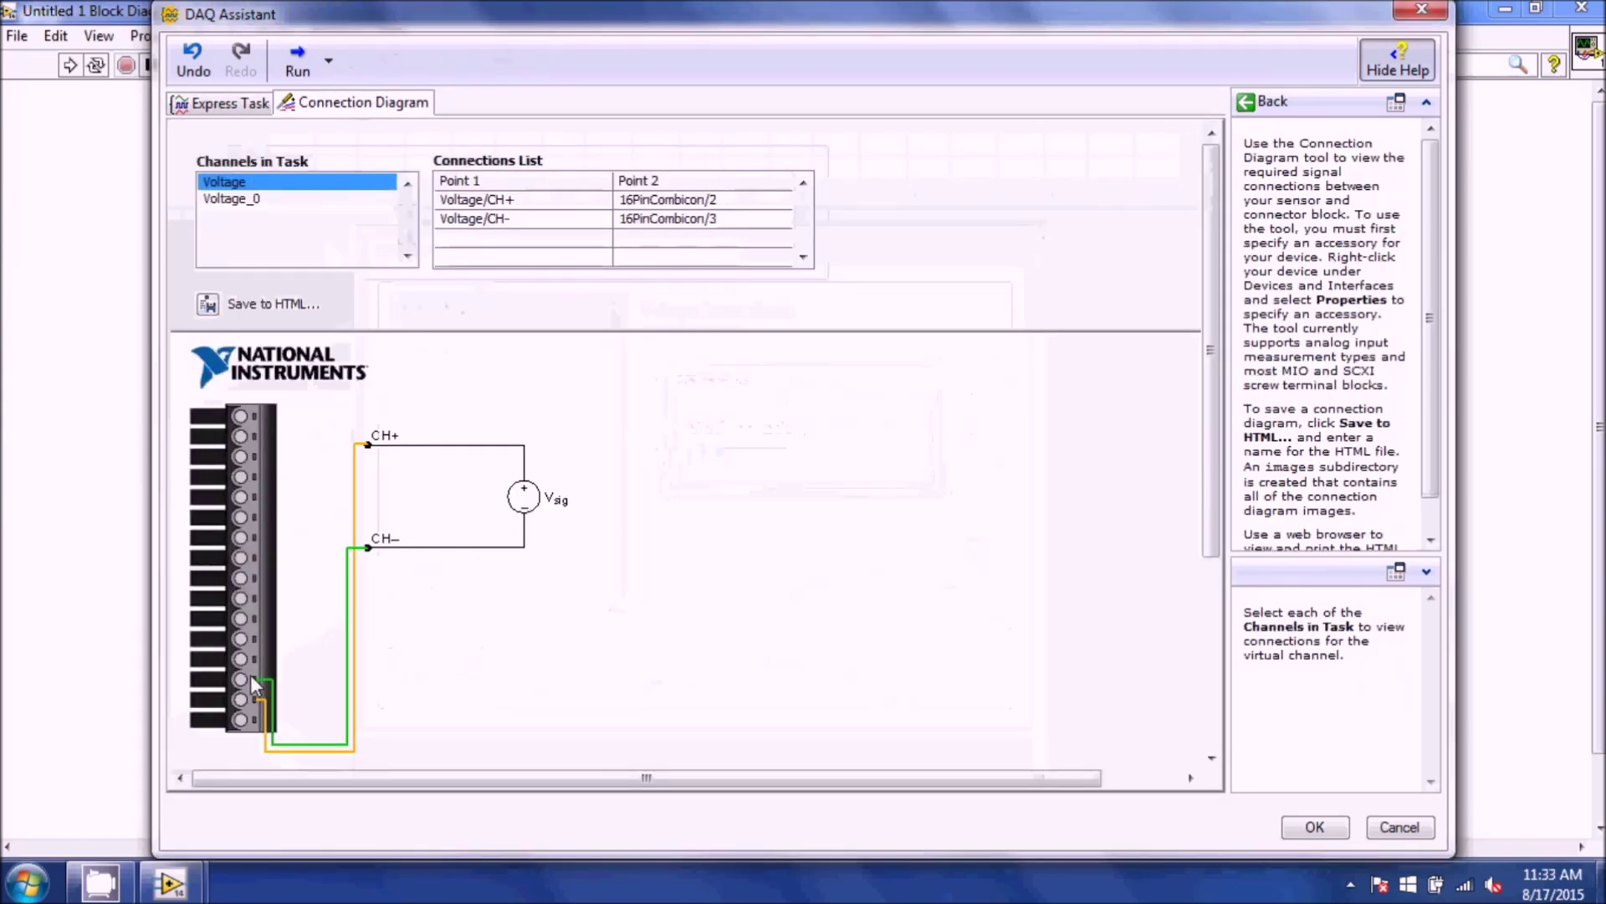
click(219, 199)
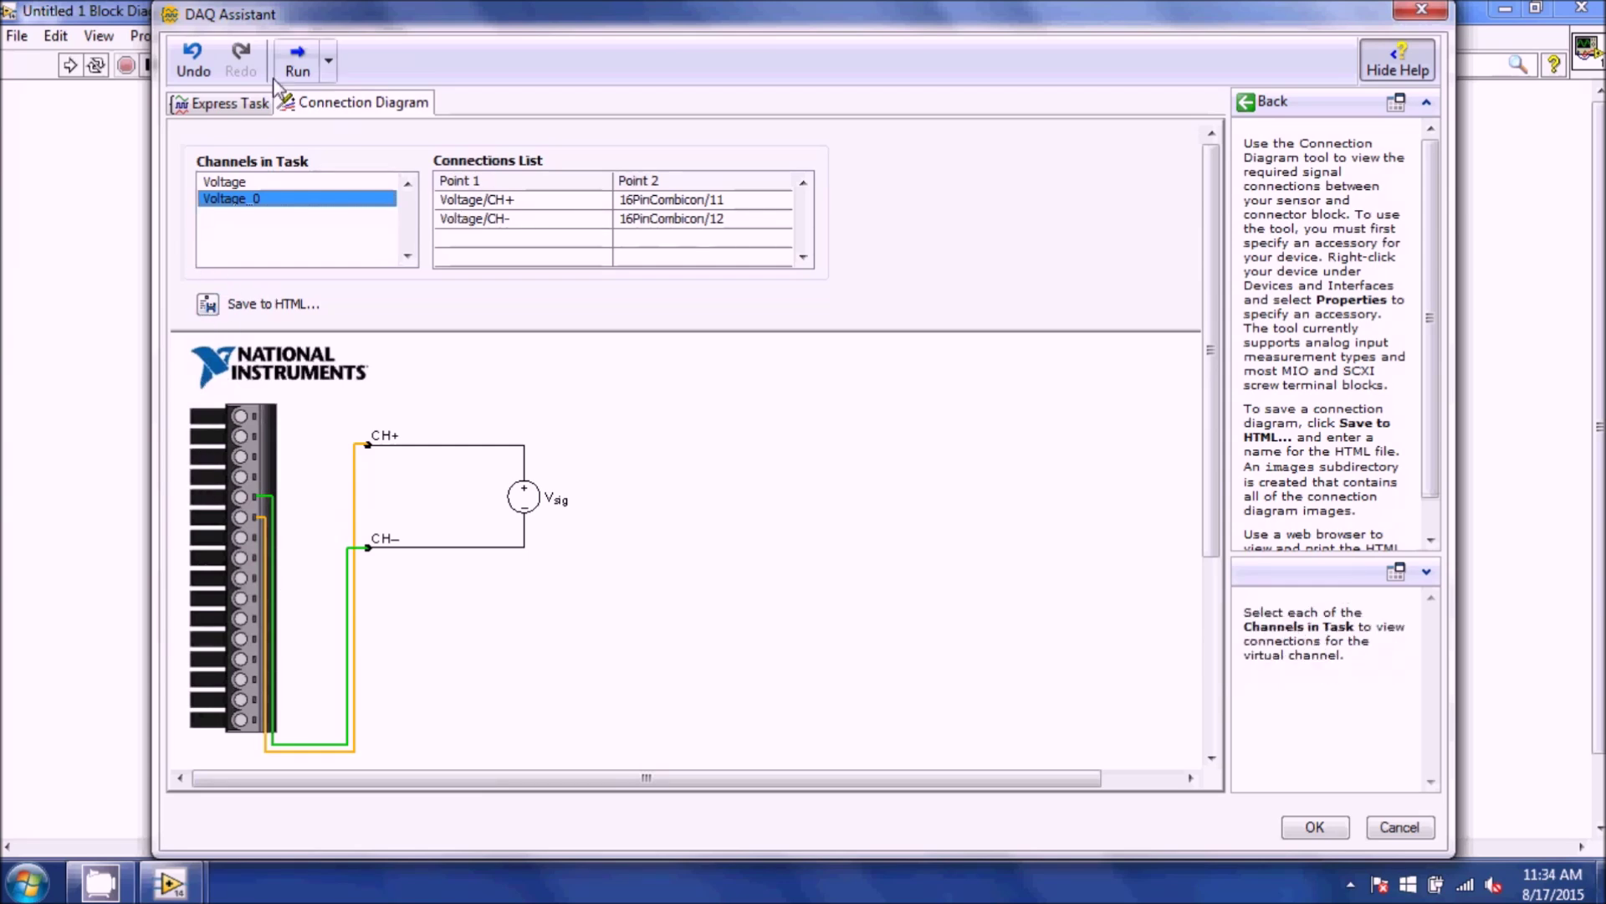
click(248, 103)
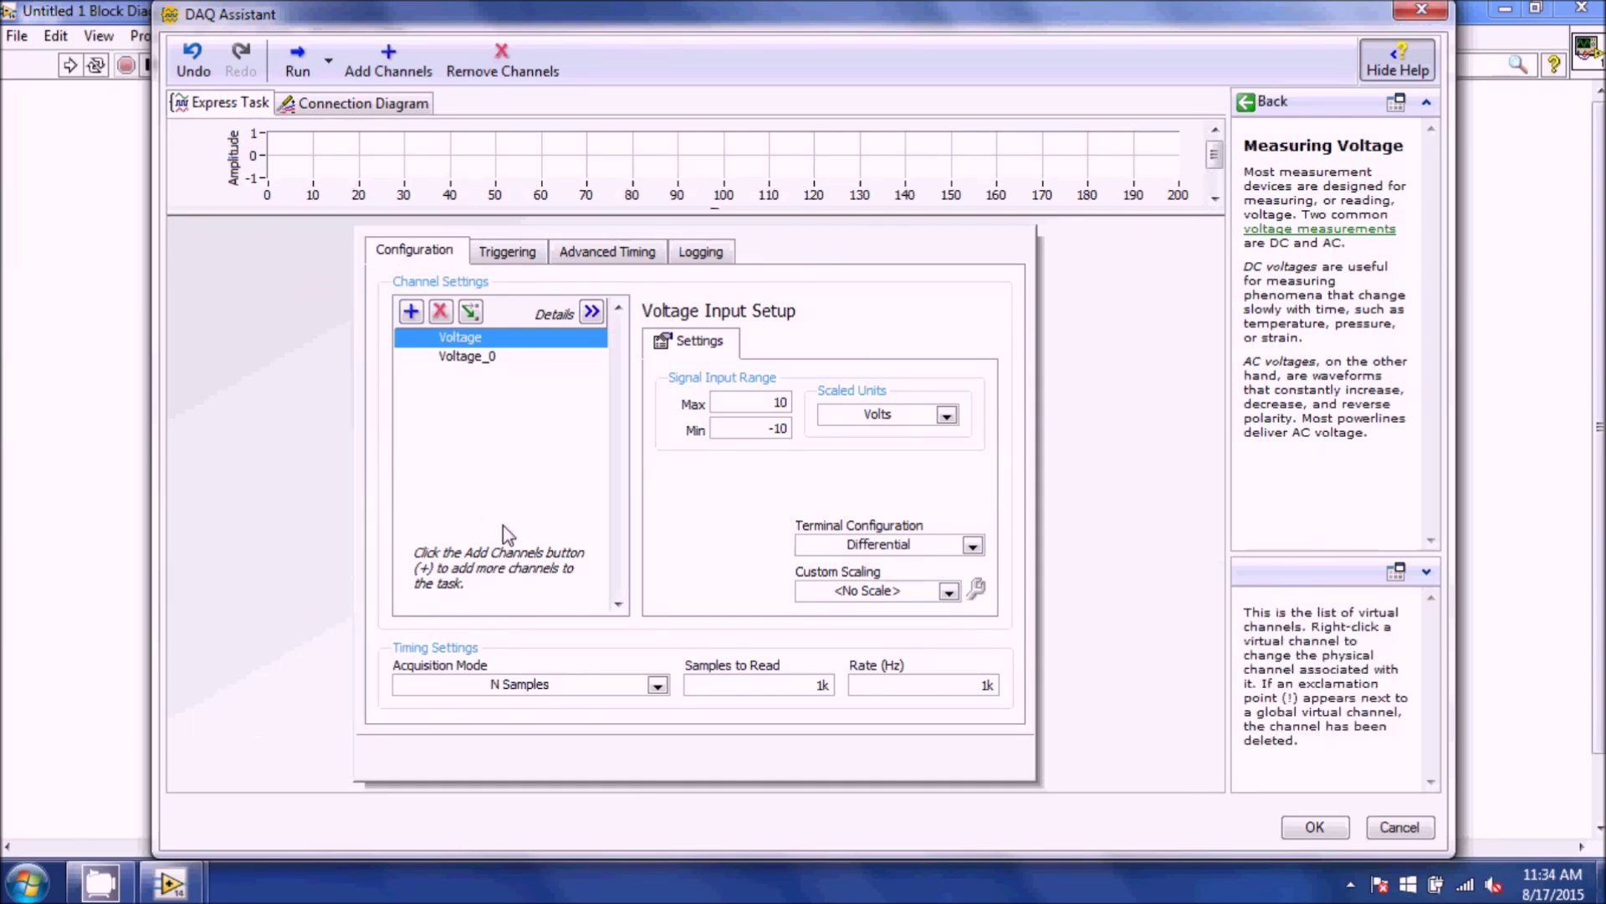
- Remove the Voltage_0 channel from the task and apply the DAQ Assistant configuration
double_click(761, 404)
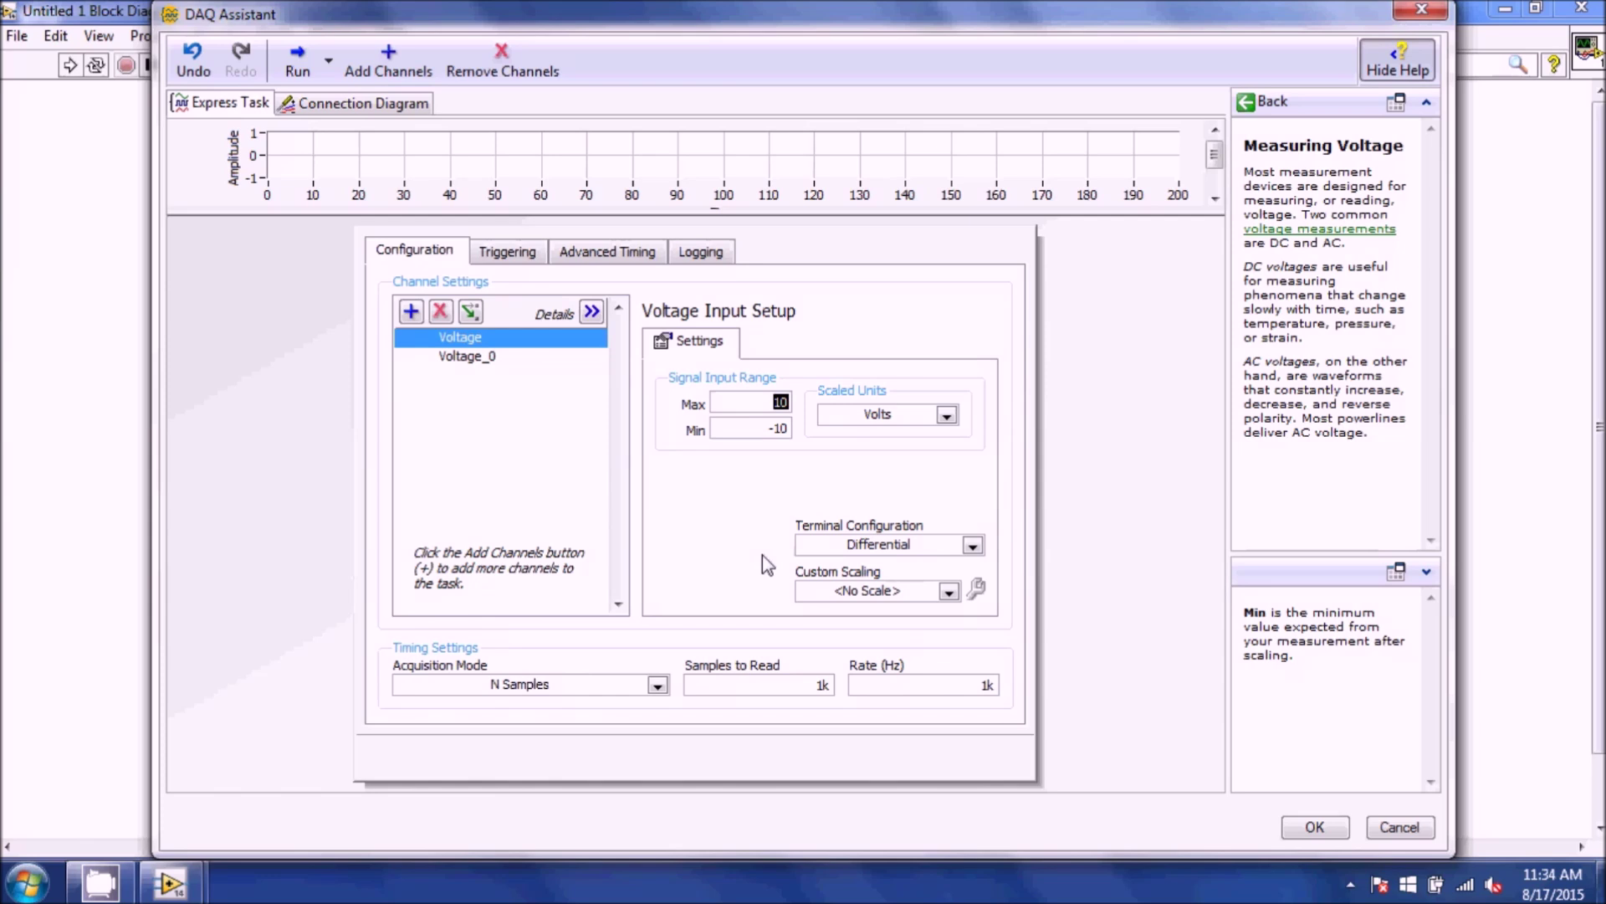
click(465, 357)
click(441, 312)
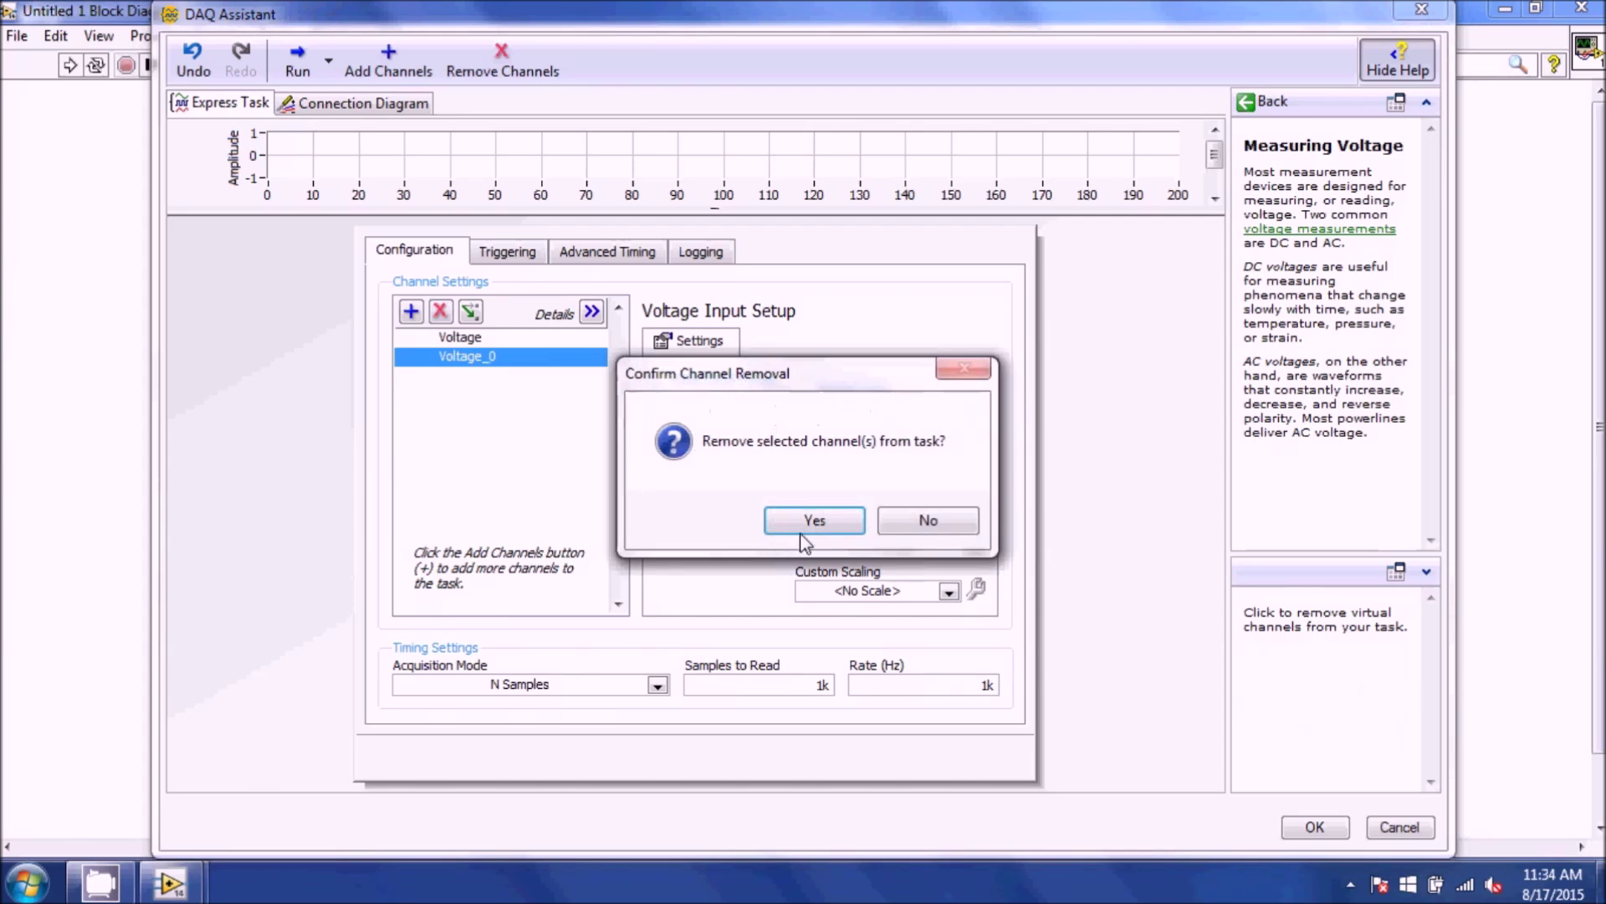
click(805, 529)
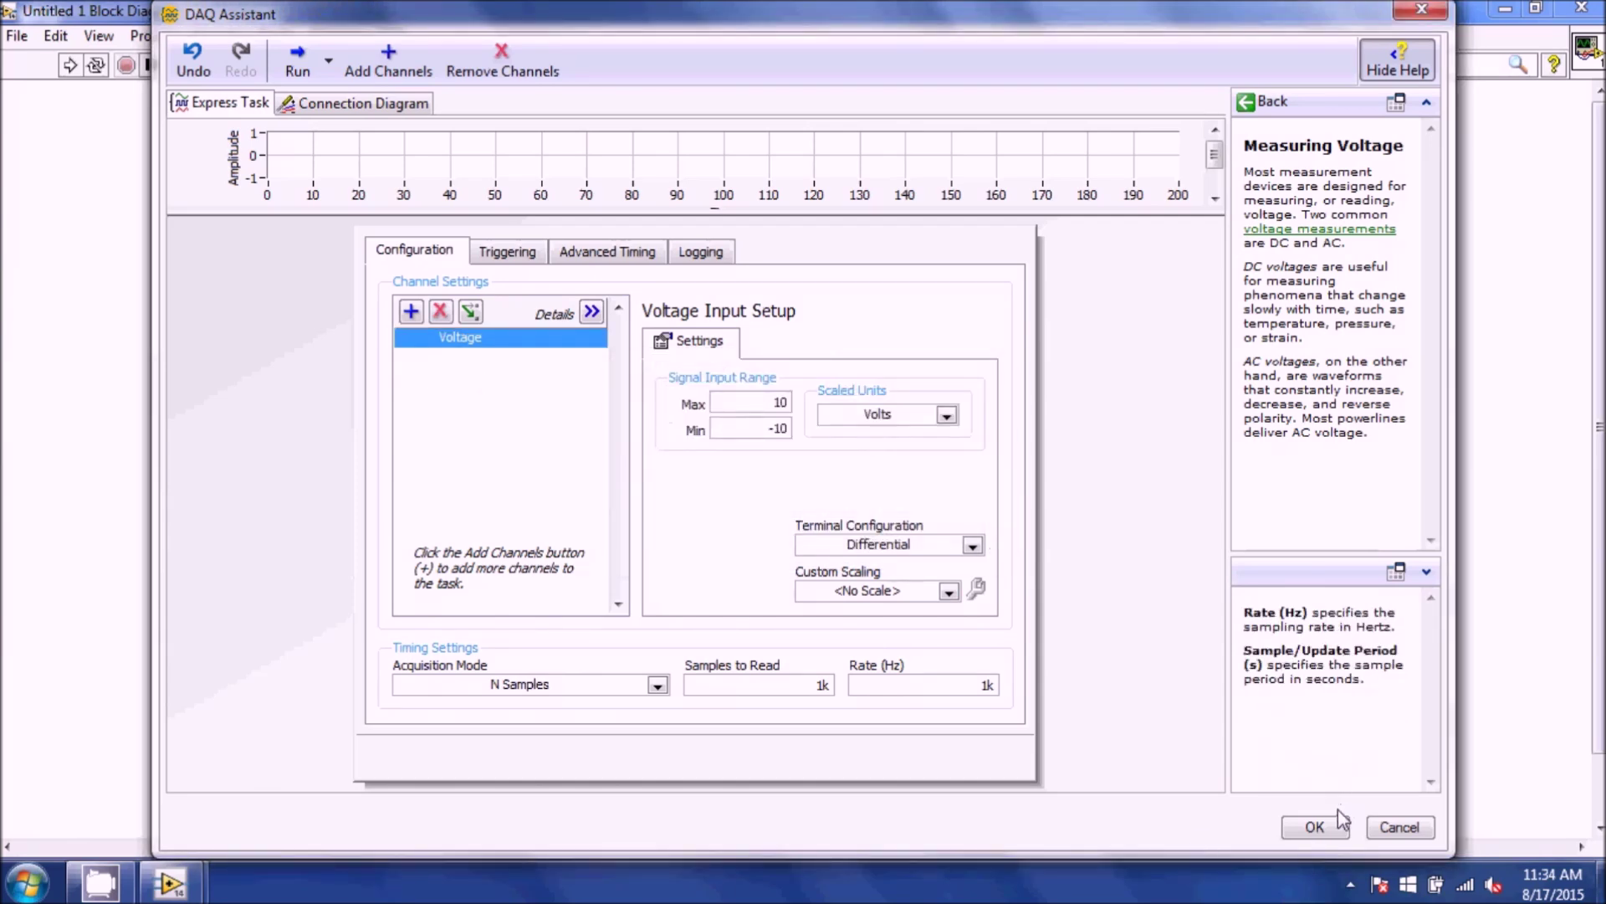
click(1315, 827)
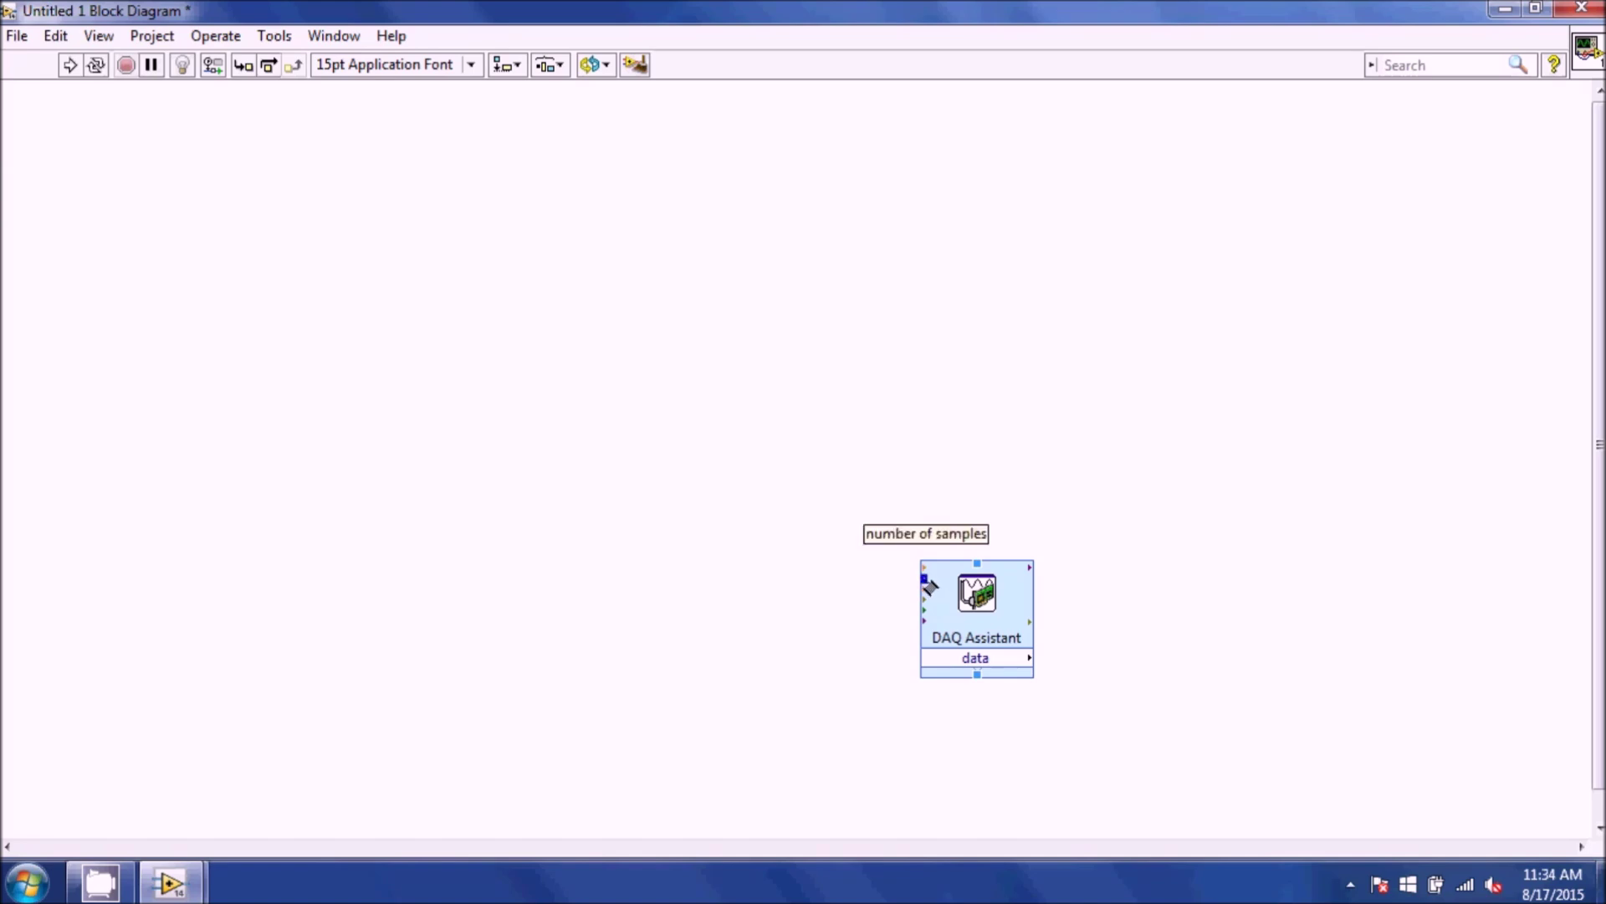
- Reopen the DAQ Assistant's configuration and review its triggering and advanced timing settings
double_click(956, 599)
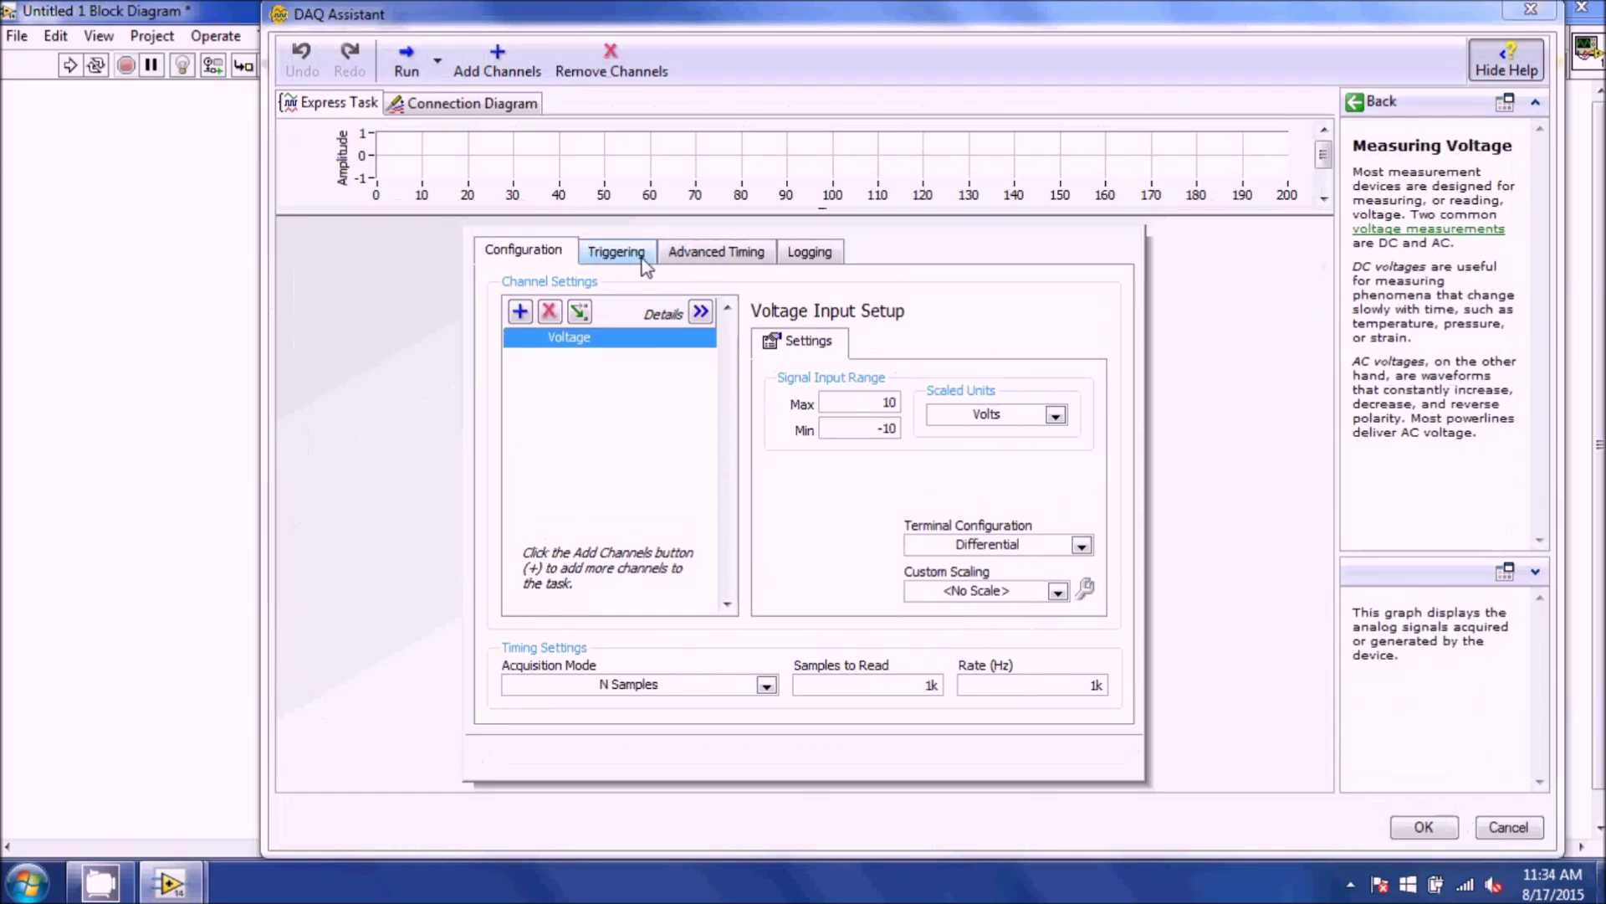
click(646, 264)
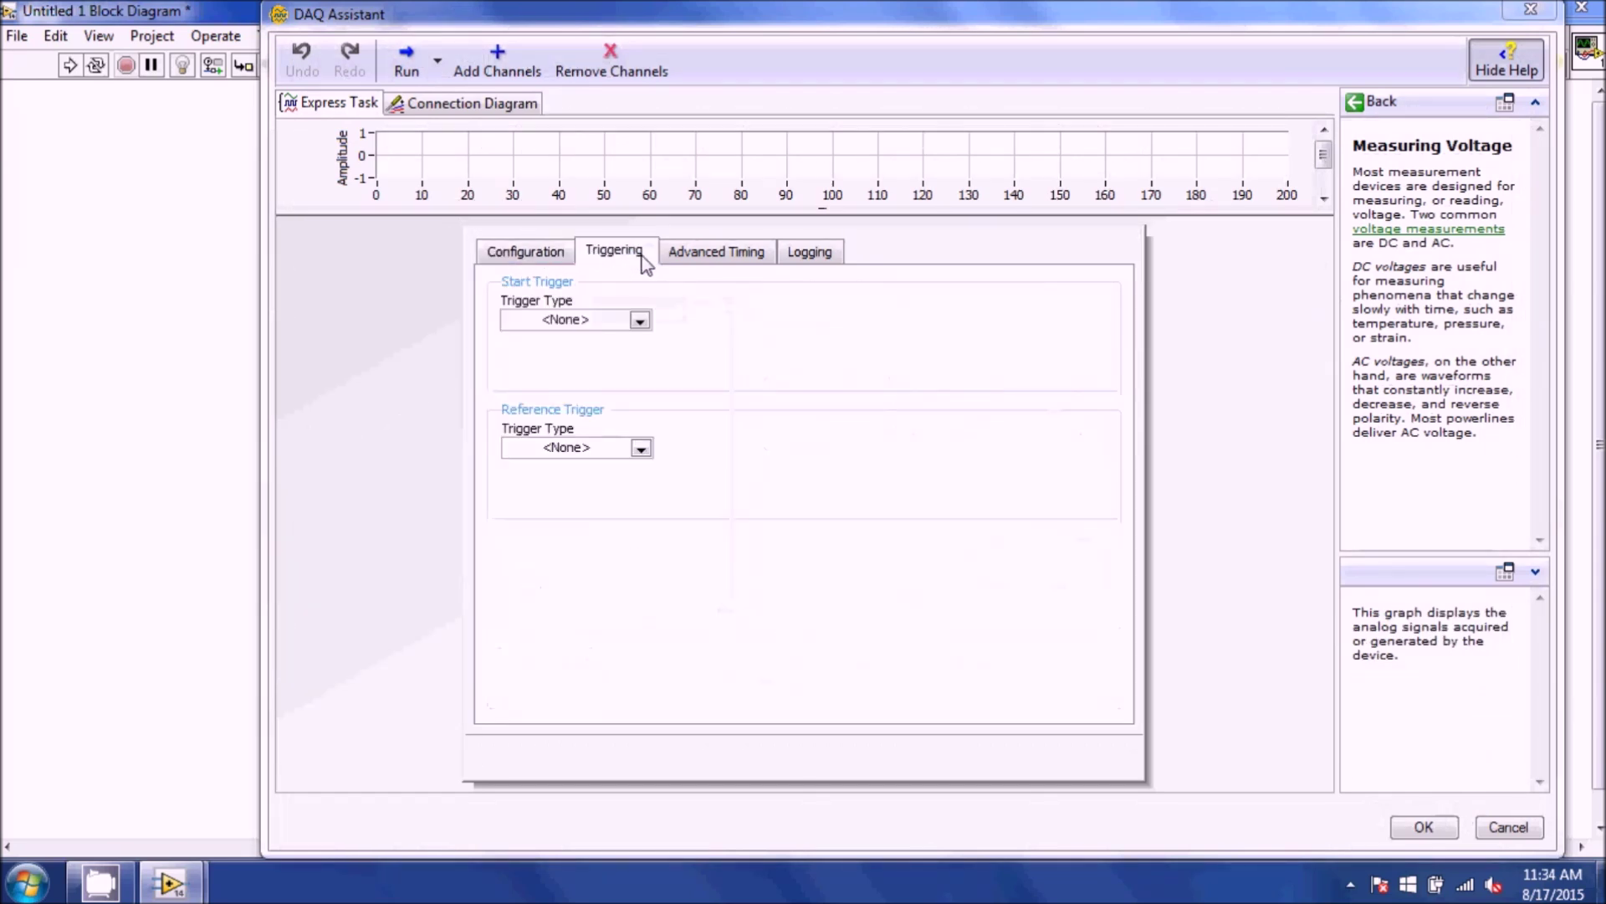
click(686, 254)
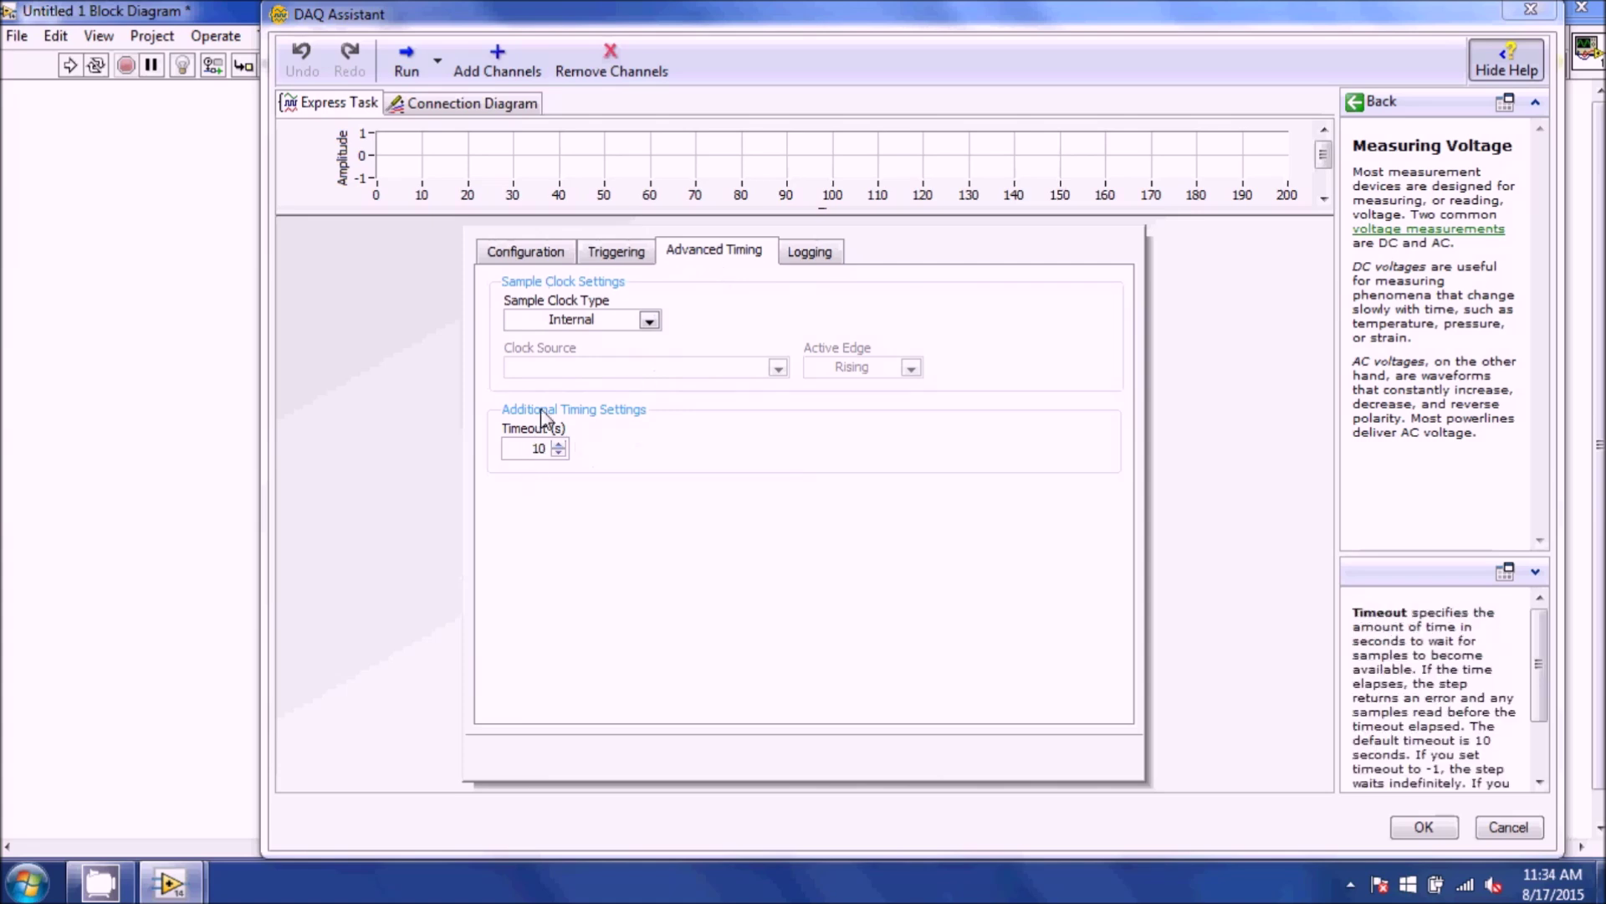
click(520, 251)
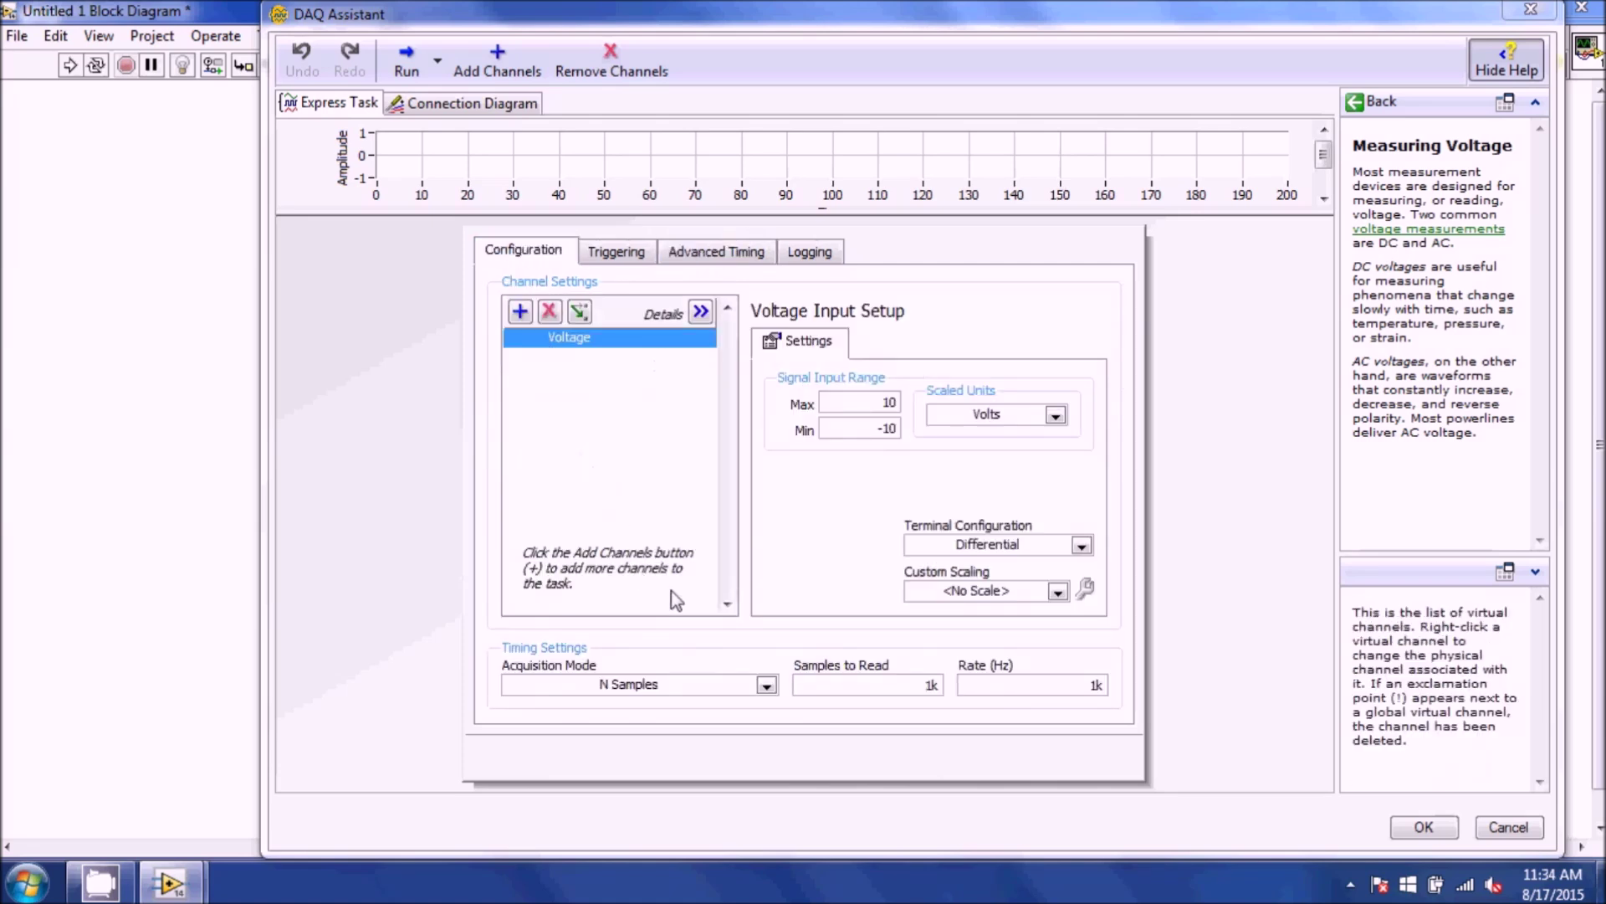
- Add a second voltage channel on physical channel ai1 of the USB-6009 and apply the DAQ Assistant configuration
click(523, 316)
click(566, 308)
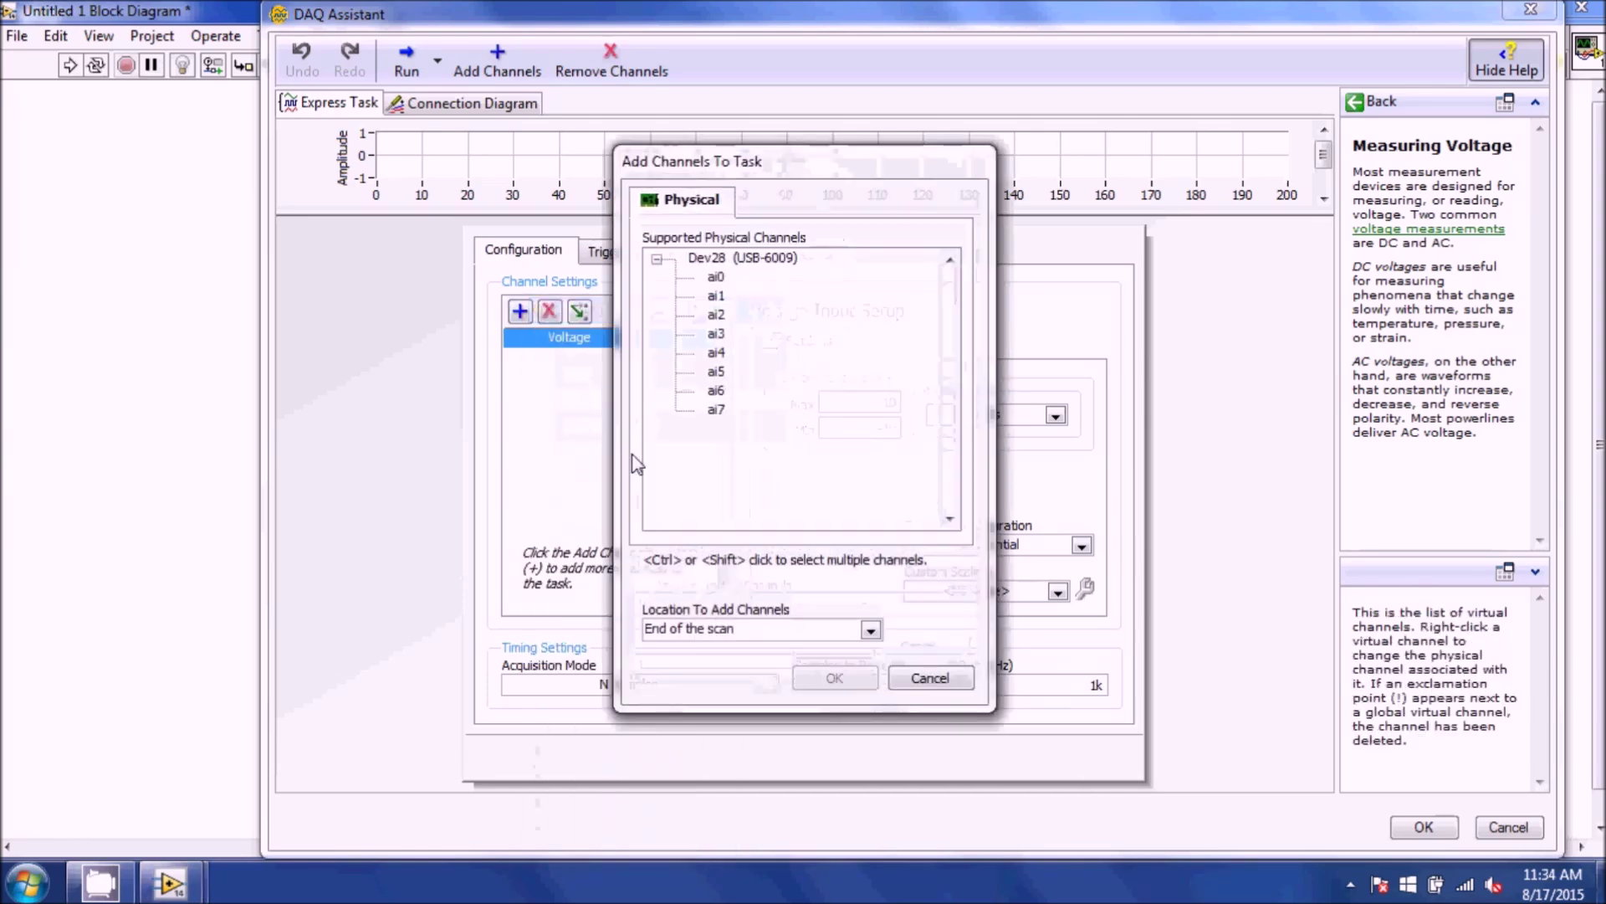
click(716, 316)
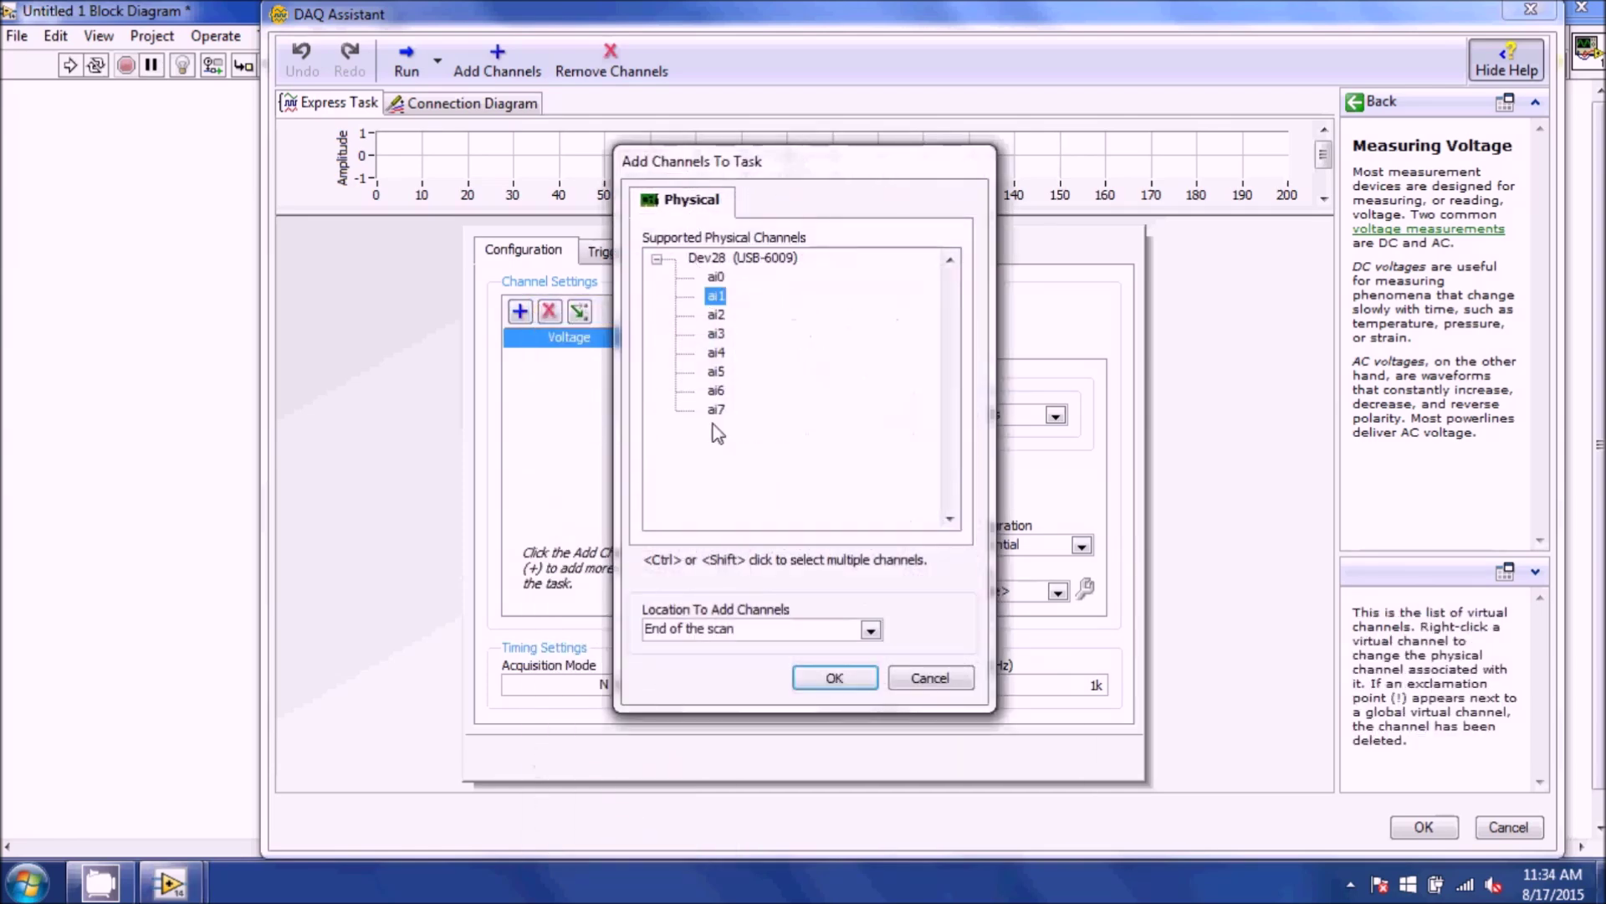
click(816, 676)
click(1423, 827)
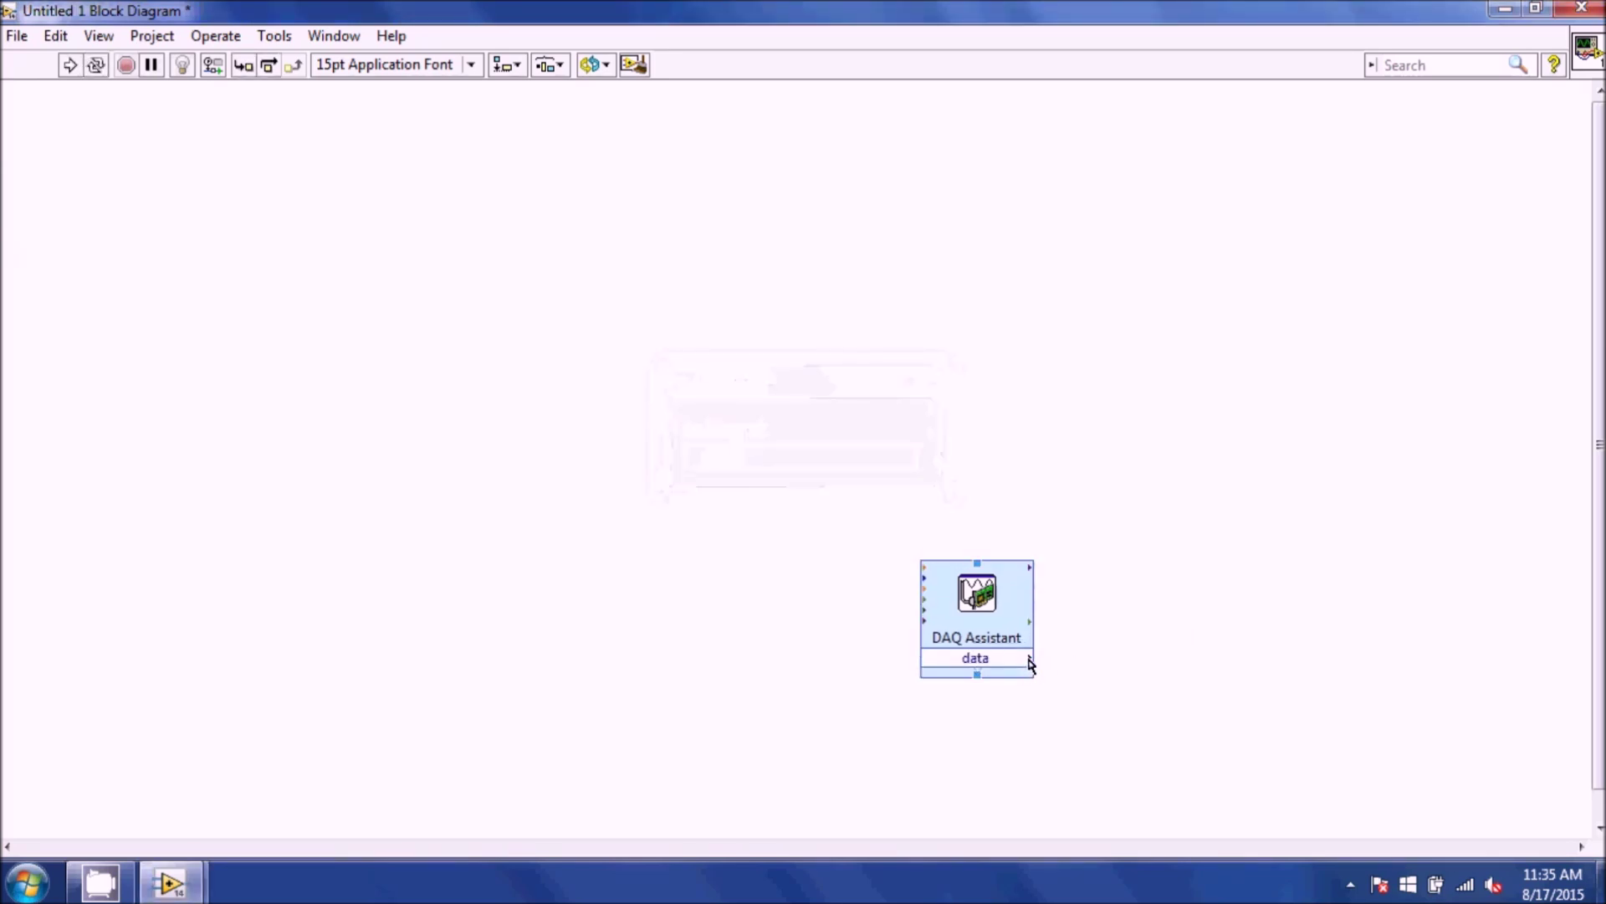
- Delete the DAQ Assistant from the block diagram
drag(835, 506, 1096, 688)
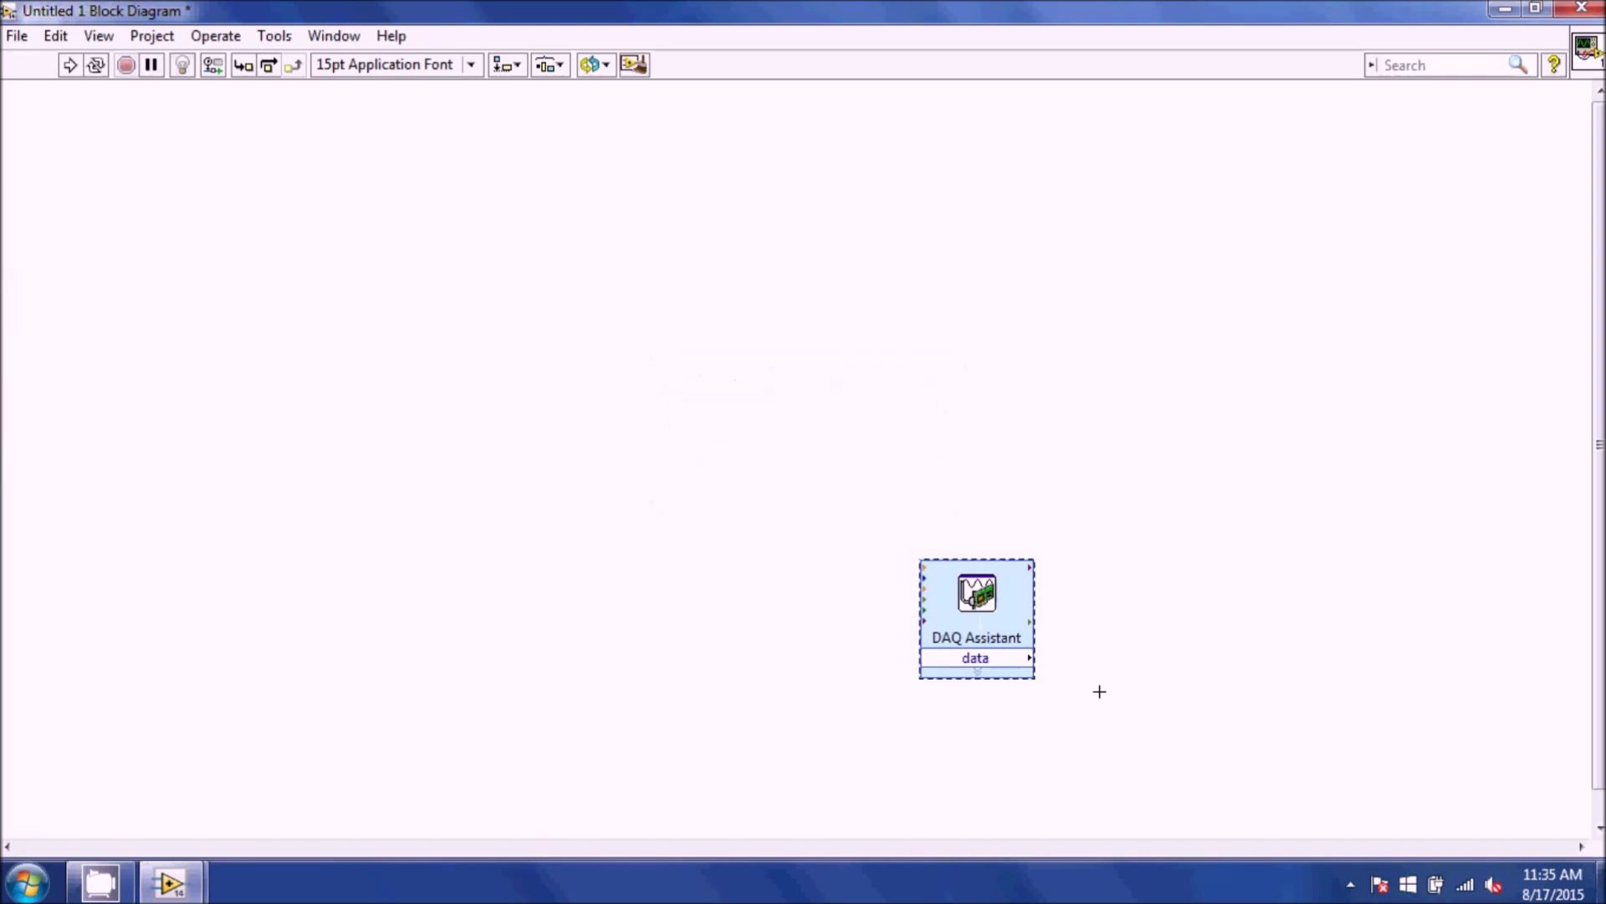
key(Delete)
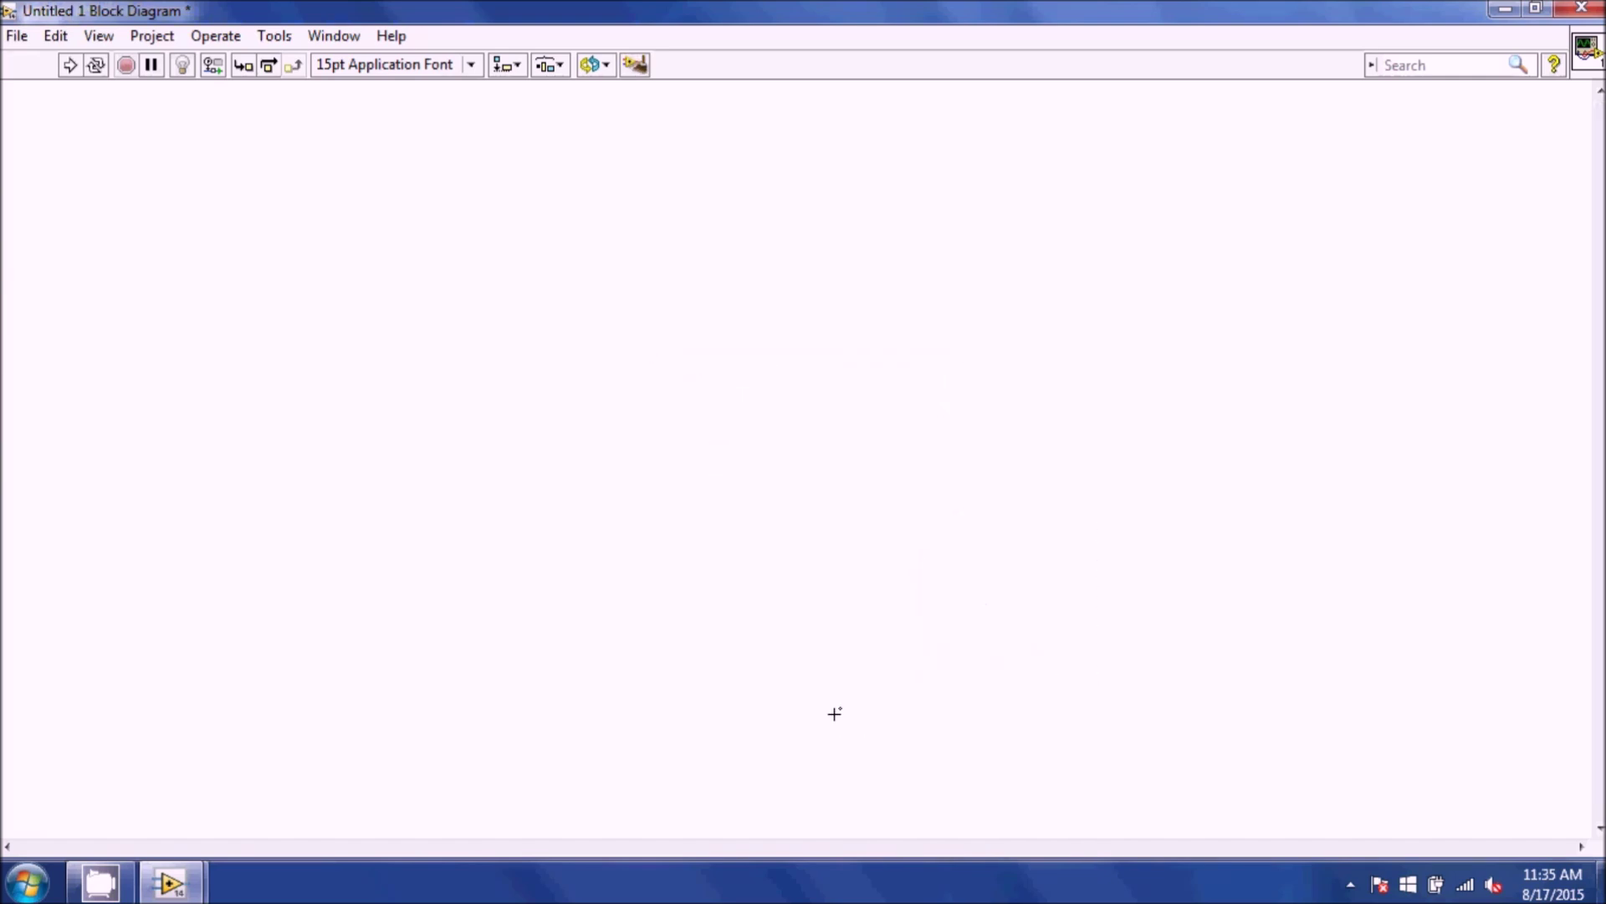
- Close the untitled VI's block diagram and front panel without saving the changes, and exit LabVIEW
click(1576, 10)
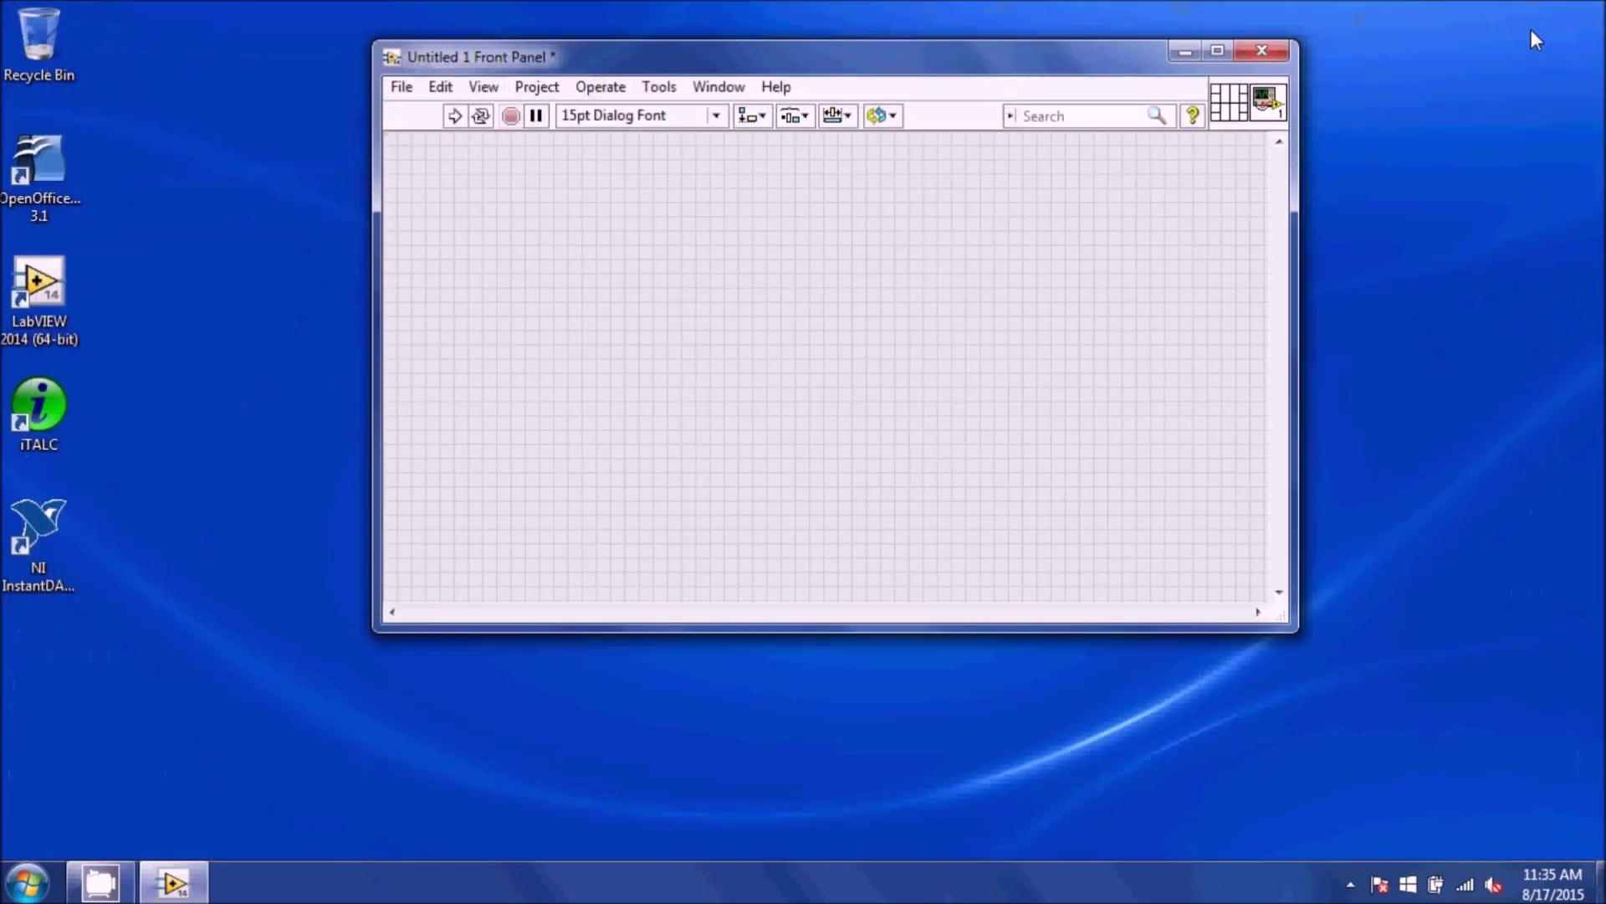
click(1264, 52)
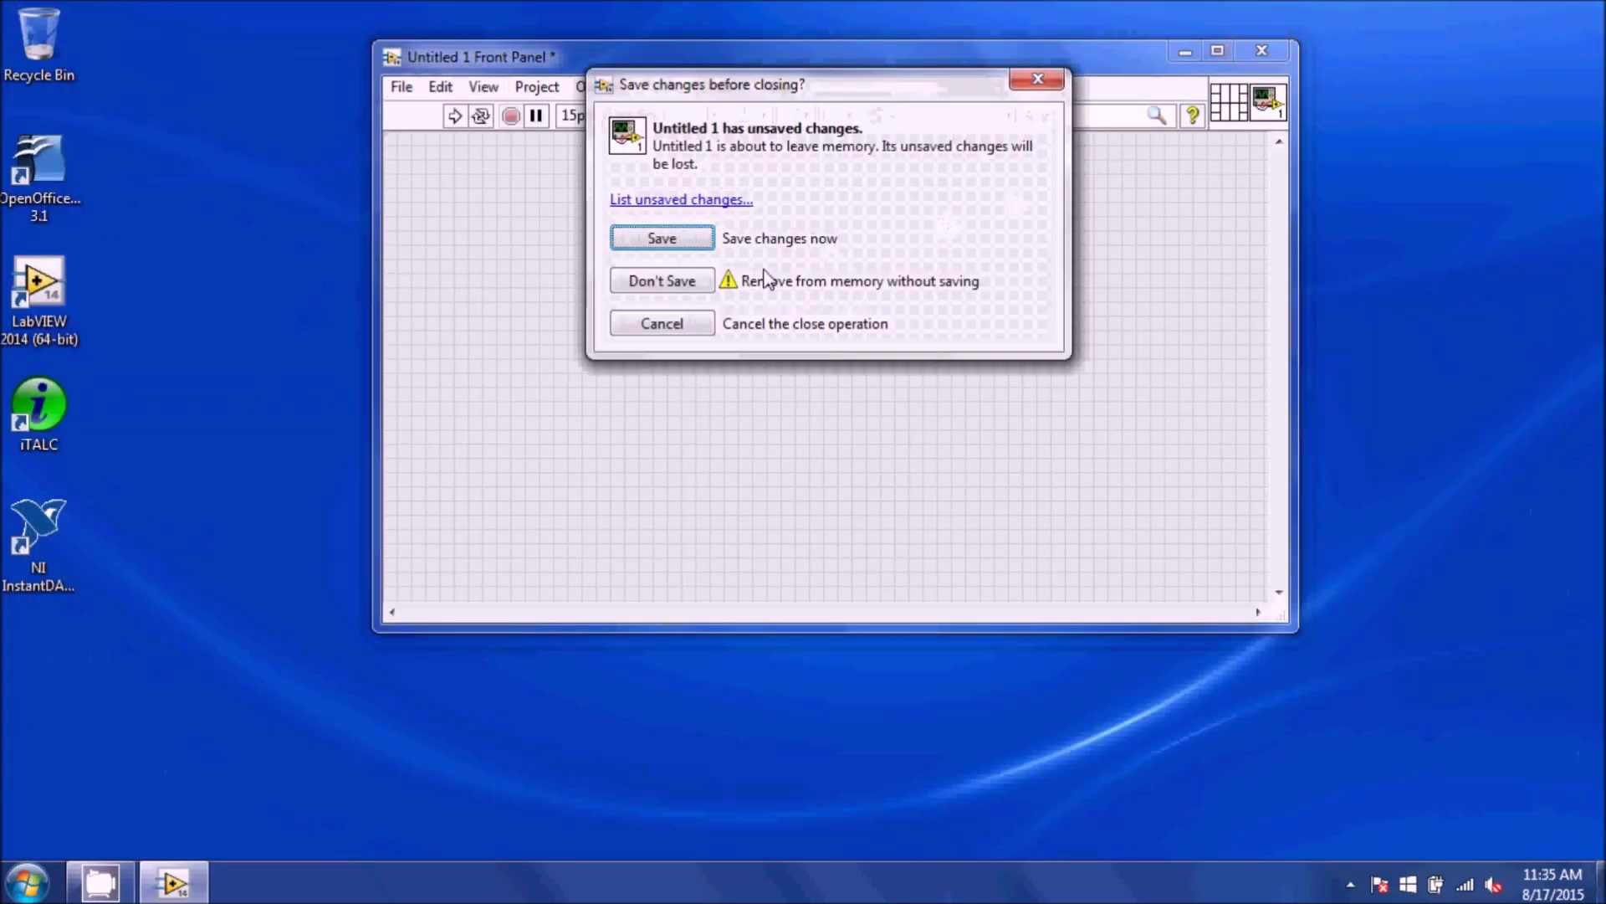
click(690, 285)
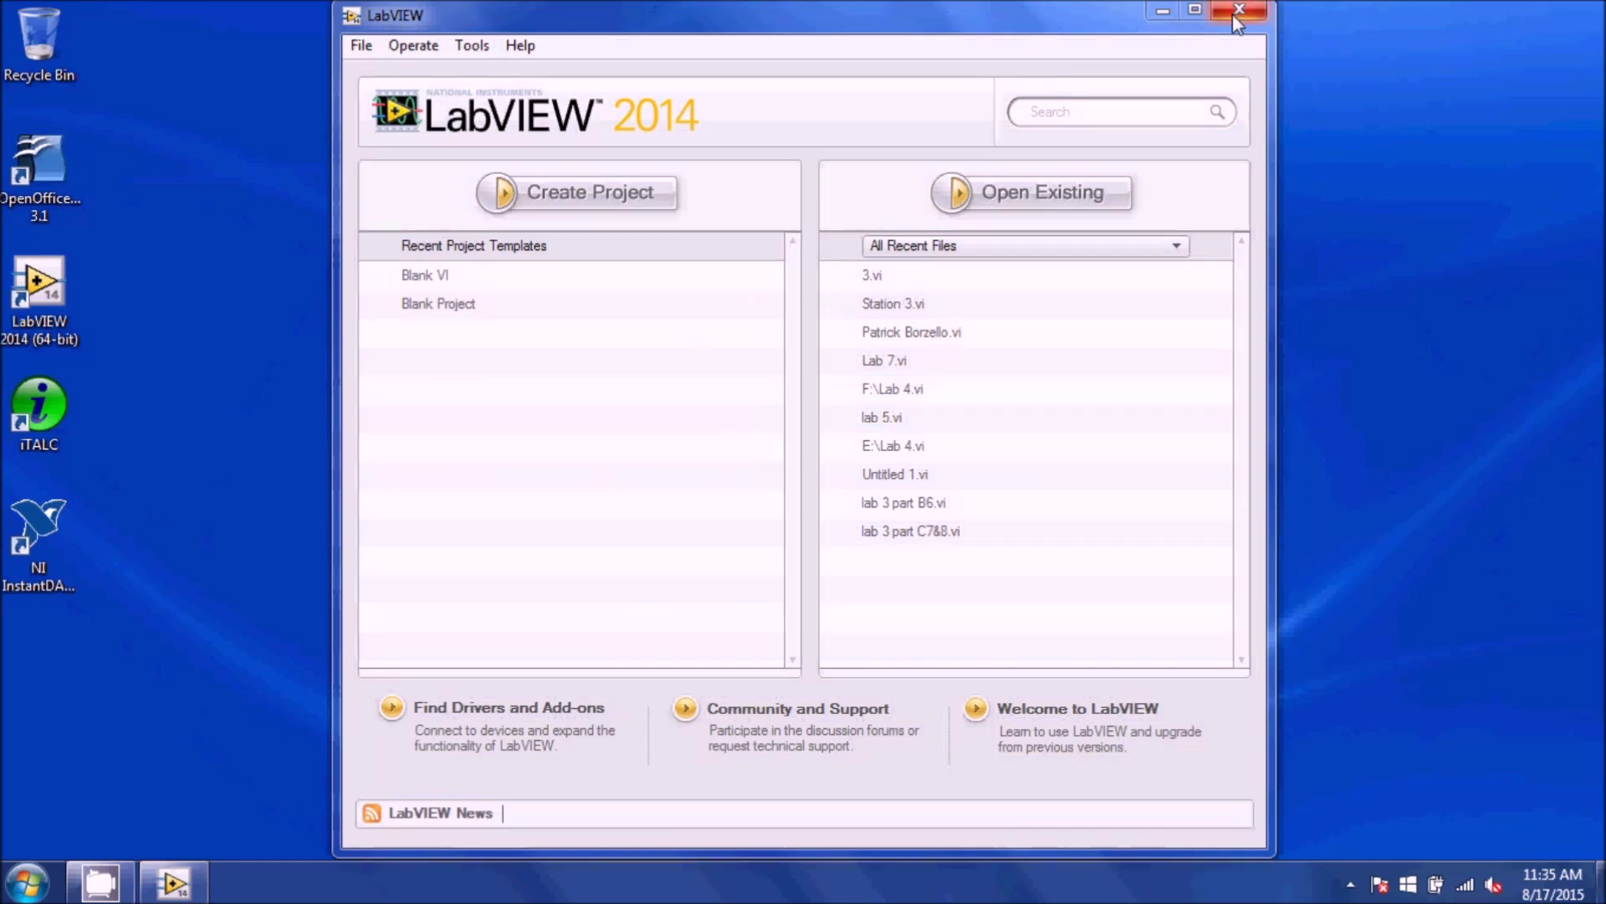
click(1237, 11)
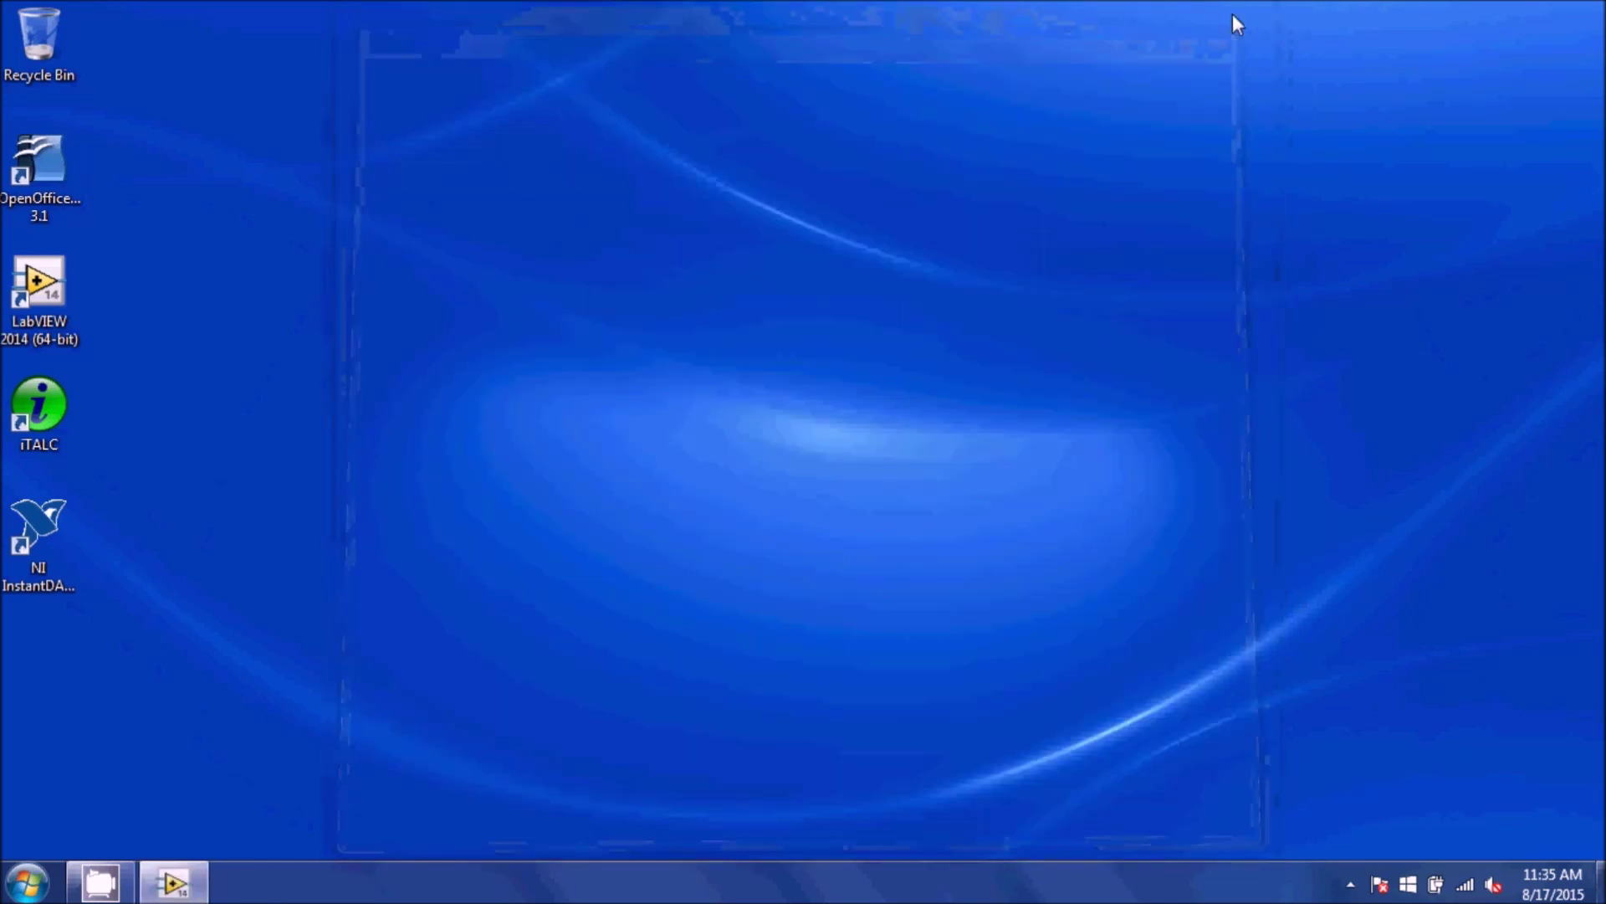